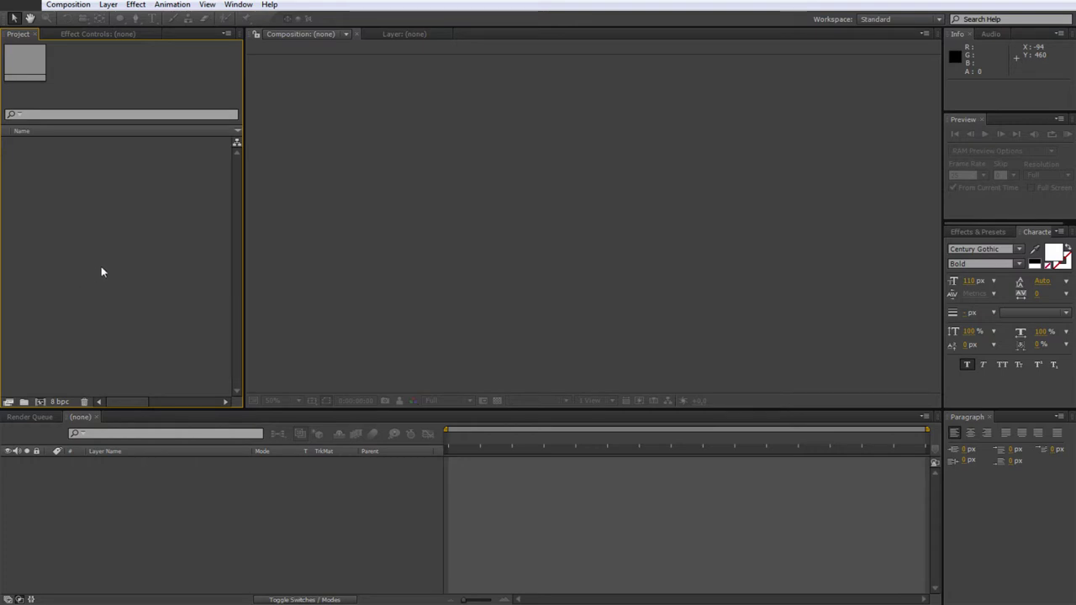
Step: Import SniperEliteShot_RAW.mov from the TUT2_SNIPER folder and build a composition from it
{"action": "double_click", "coordinate": [93, 218]}
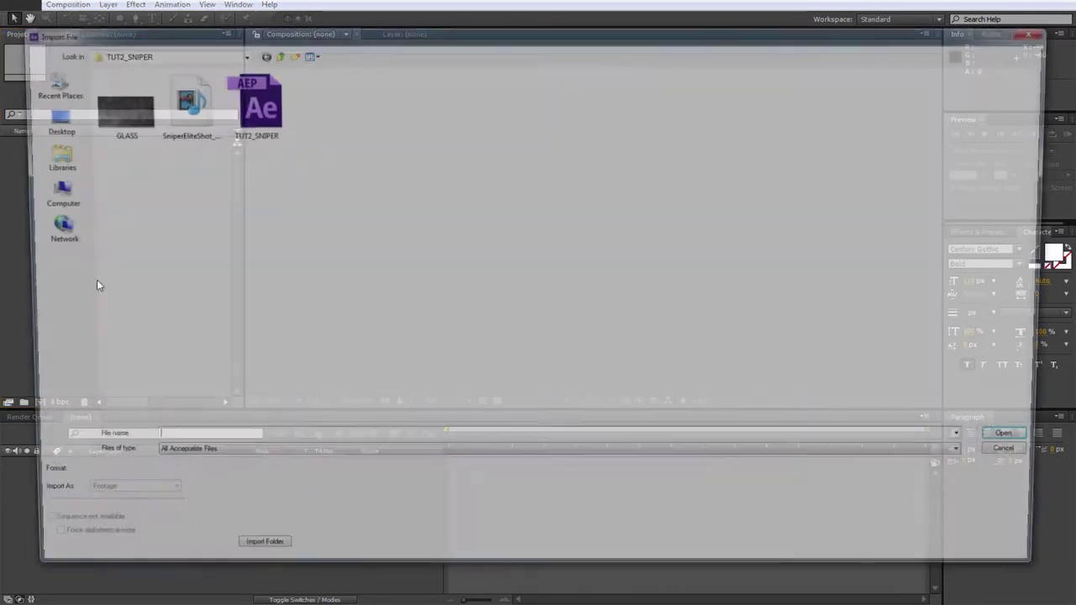
{"action": "left_click", "coordinate": [245, 101]}
{"action": "left_click", "coordinate": [178, 101]}
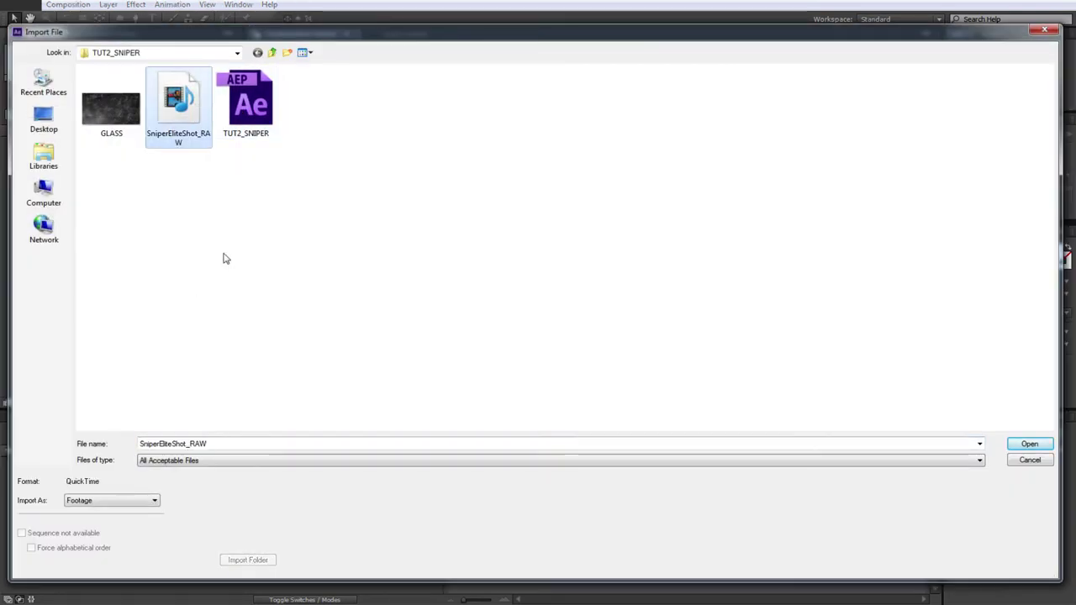
{"action": "double_click", "coordinate": [178, 100]}
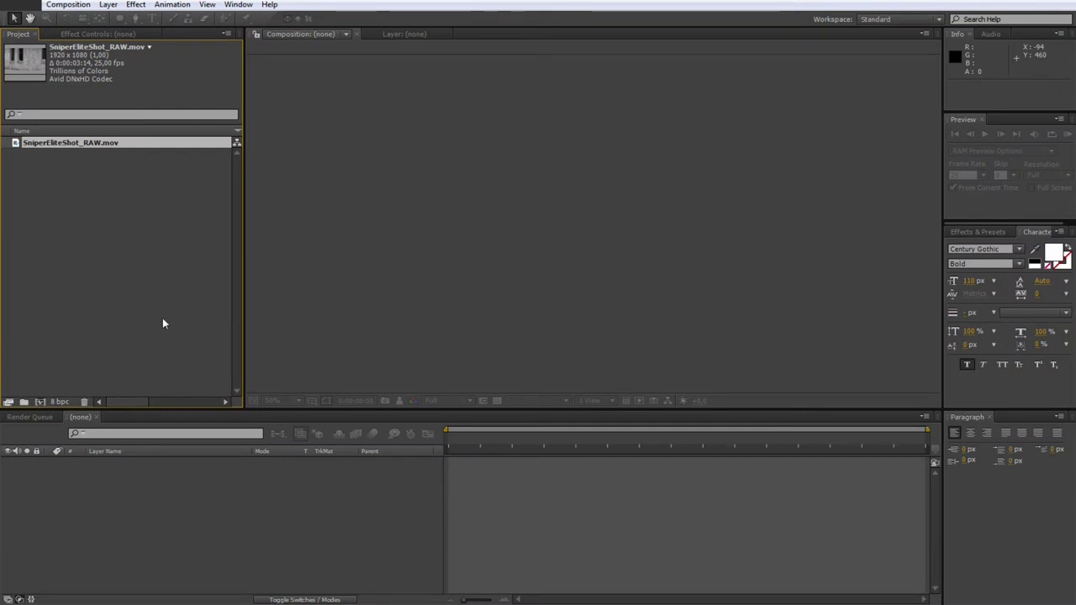
{"action": "left_click_drag", "start_coordinate": [57, 146], "coordinate": [38, 402]}
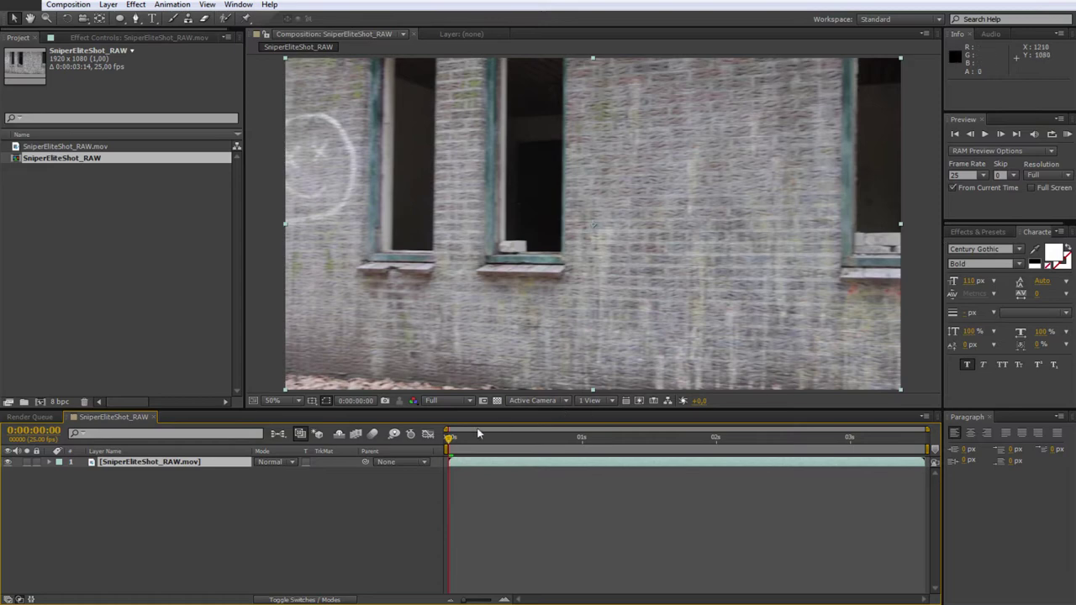
Step: Preview the clip, then park the playhead at 0:00:02:22 on the man at the window
{"action": "left_click", "coordinate": [1066, 135]}
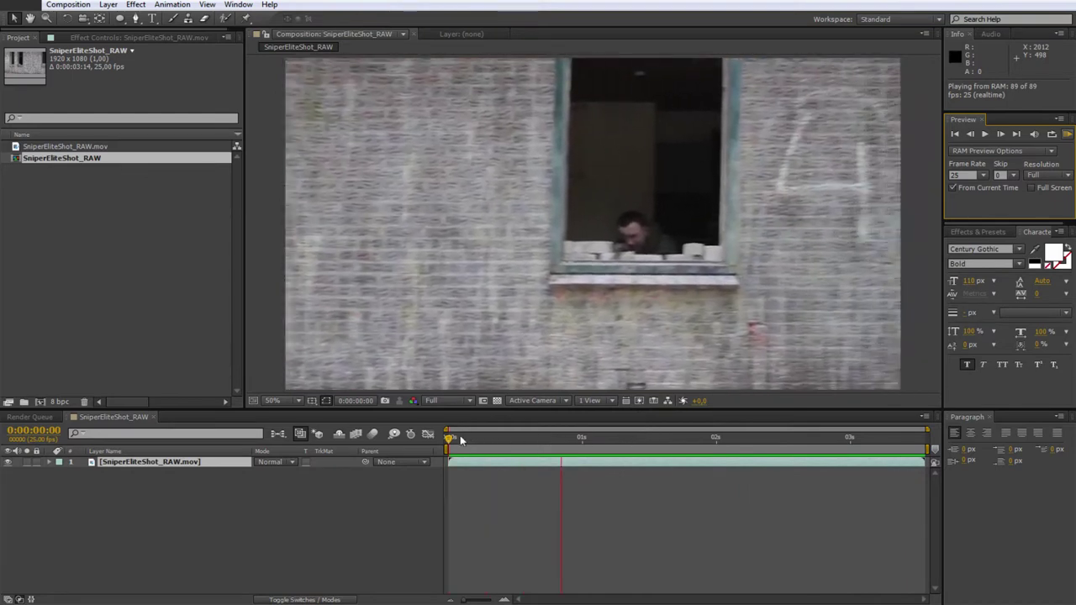
{"action": "mouse_move", "coordinate": [451, 438]}
{"action": "left_mouse_down"}
{"action": "mouse_move", "coordinate": [611, 437]}
{"action": "mouse_move", "coordinate": [844, 409]}
{"action": "mouse_move", "coordinate": [925, 416]}
{"action": "mouse_move", "coordinate": [781, 441]}
{"action": "mouse_move", "coordinate": [449, 439]}
{"action": "mouse_move", "coordinate": [835, 435]}
{"action": "left_mouse_up"}
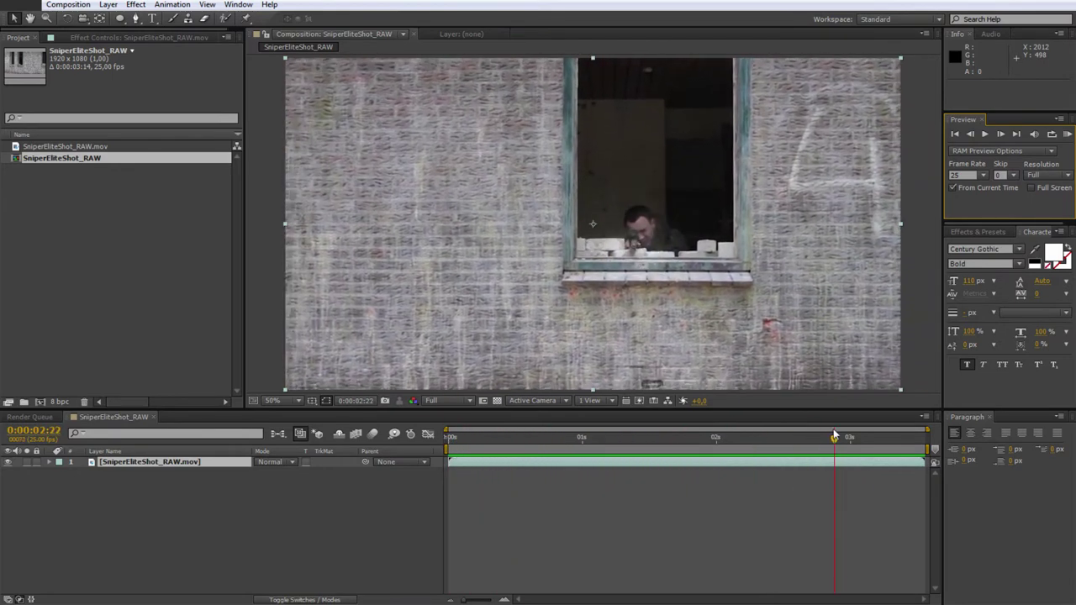
{"action": "left_click", "coordinate": [325, 495]}
Step: Add a full-frame black solid, Black Solid 1, above the footage layer
{"action": "right_click", "coordinate": [198, 518]}
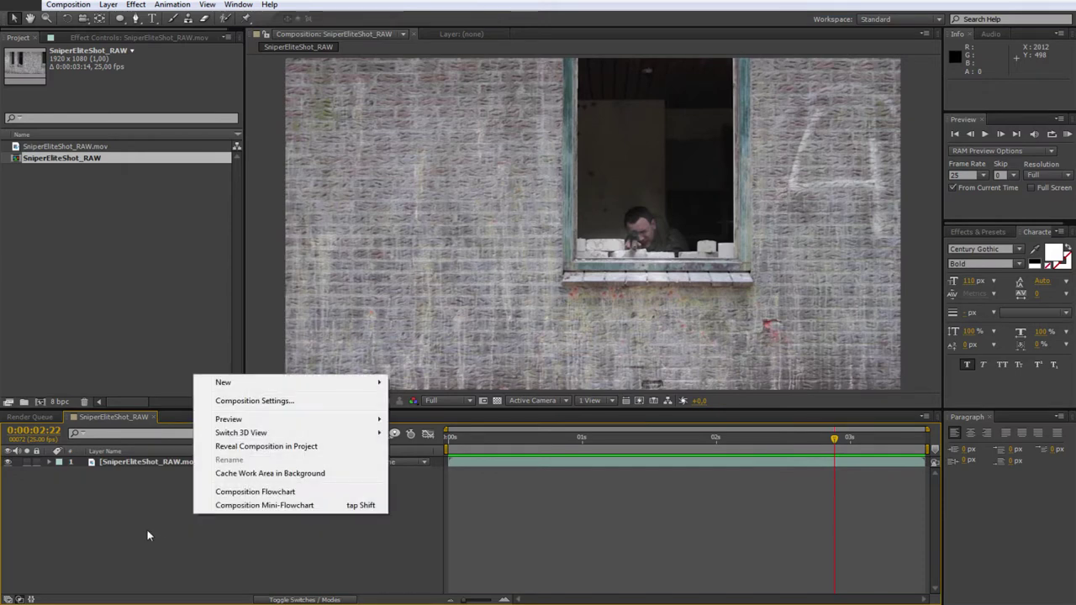
{"action": "mouse_move", "coordinate": [237, 384]}
{"action": "left_click", "coordinate": [419, 414]}
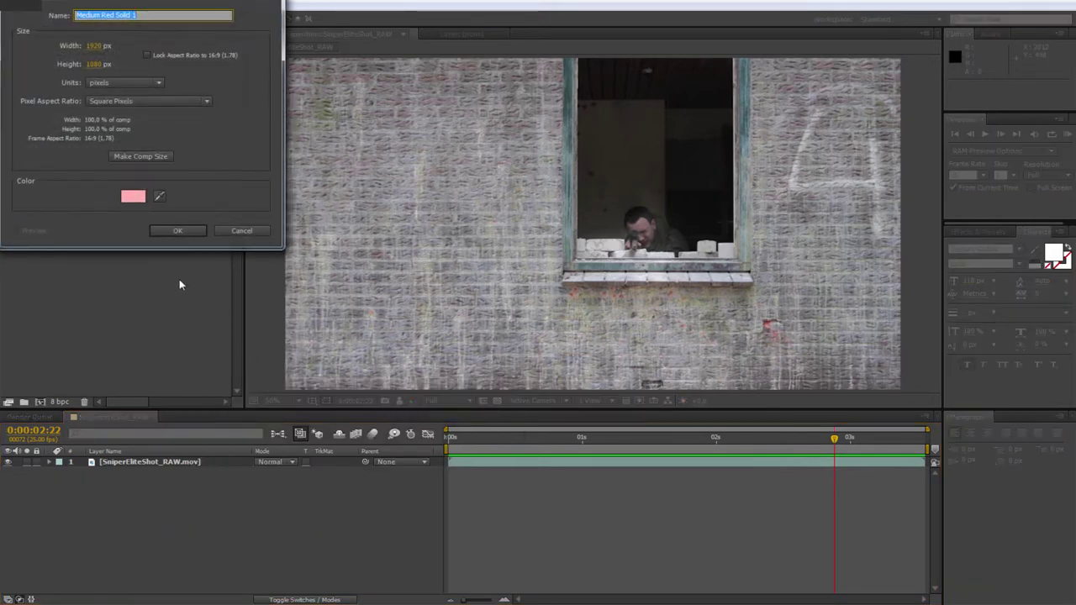
{"action": "left_click", "coordinate": [132, 195]}
{"action": "left_click_drag", "start_coordinate": [101, 101], "coordinate": [2, 235]}
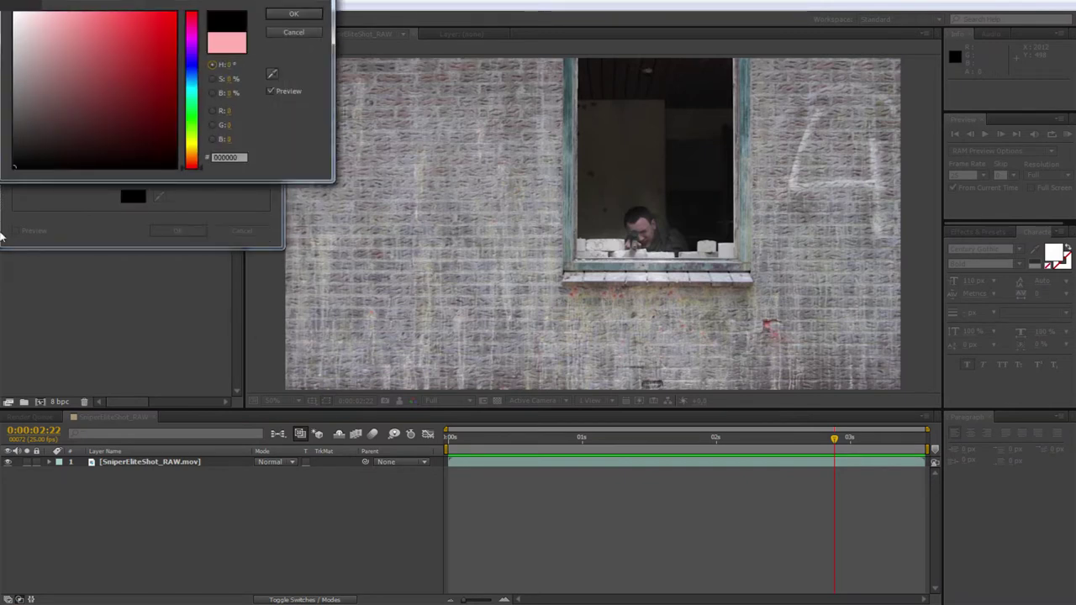
{"action": "left_click", "coordinate": [294, 15]}
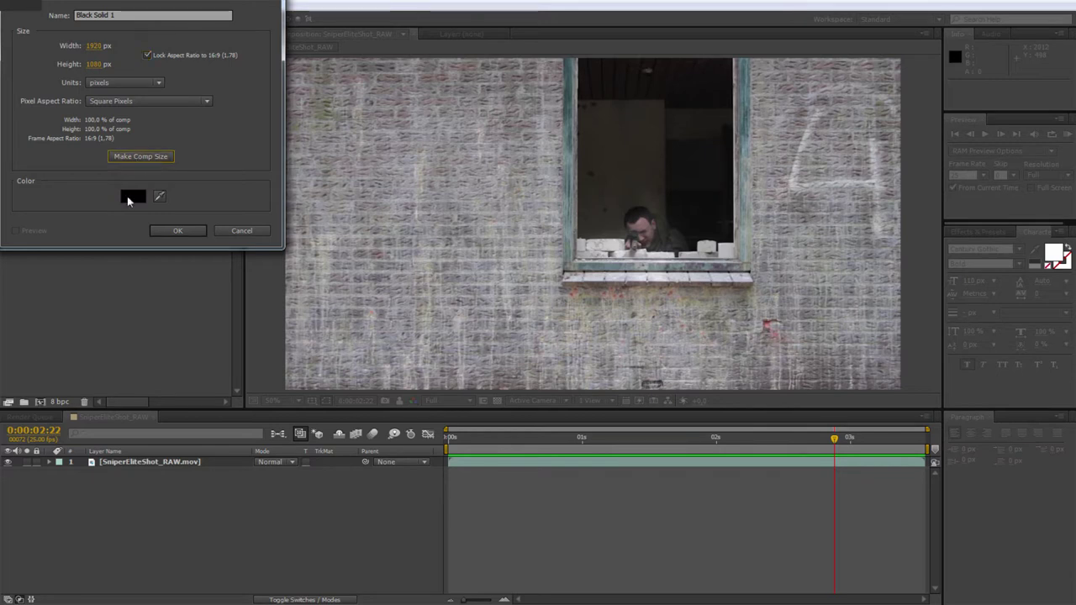
{"action": "left_click", "coordinate": [179, 230]}
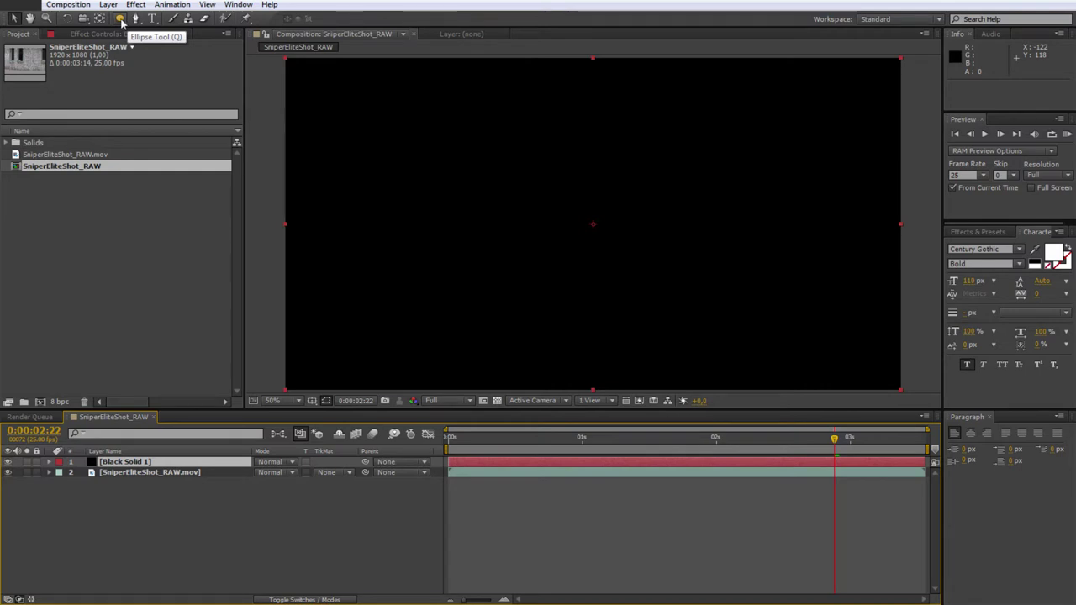
Step: Draw a large ellipse mask on the black solid, centred and spanning the frame height
{"action": "left_click", "coordinate": [121, 19]}
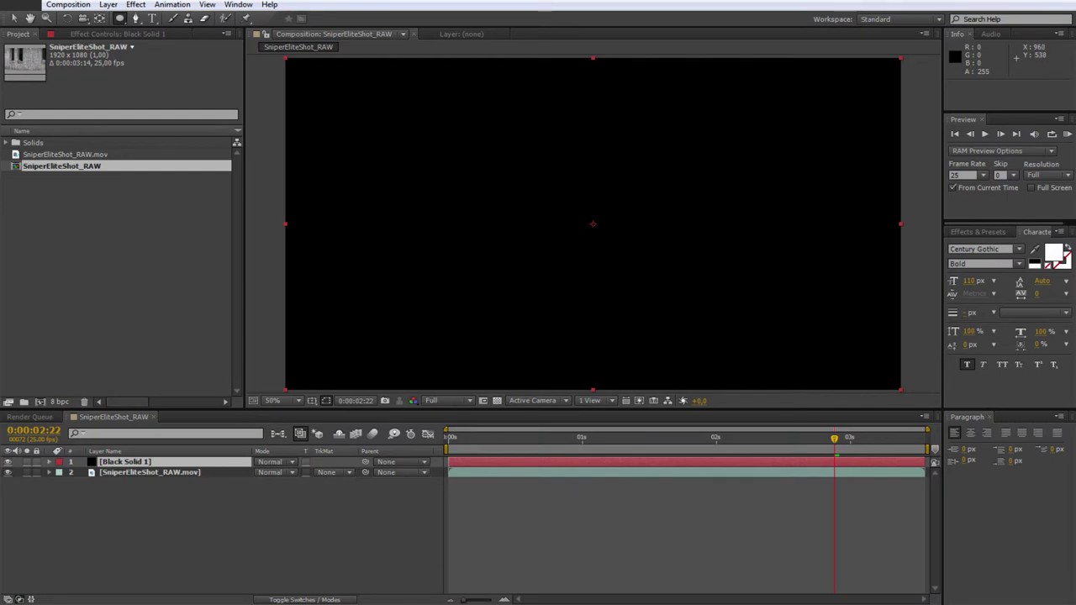
{"action": "left_click_drag", "start_coordinate": [592, 182], "coordinate": [640, 224]}
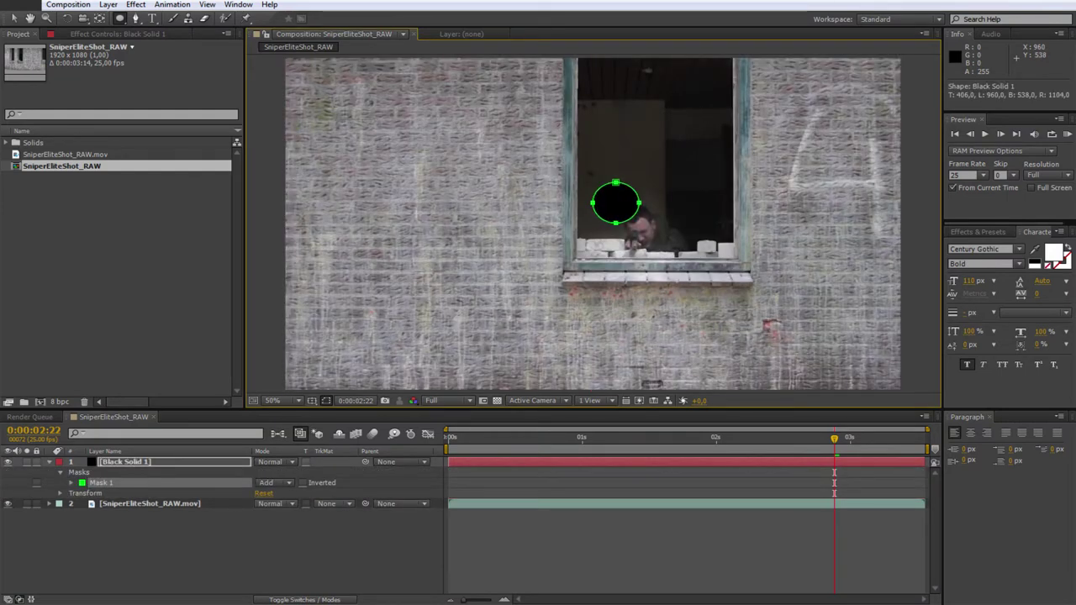
{"action": "left_click_drag", "start_coordinate": [546, 179], "coordinate": [639, 267]}
{"action": "left_click_drag", "start_coordinate": [593, 179], "coordinate": [593, 54]}
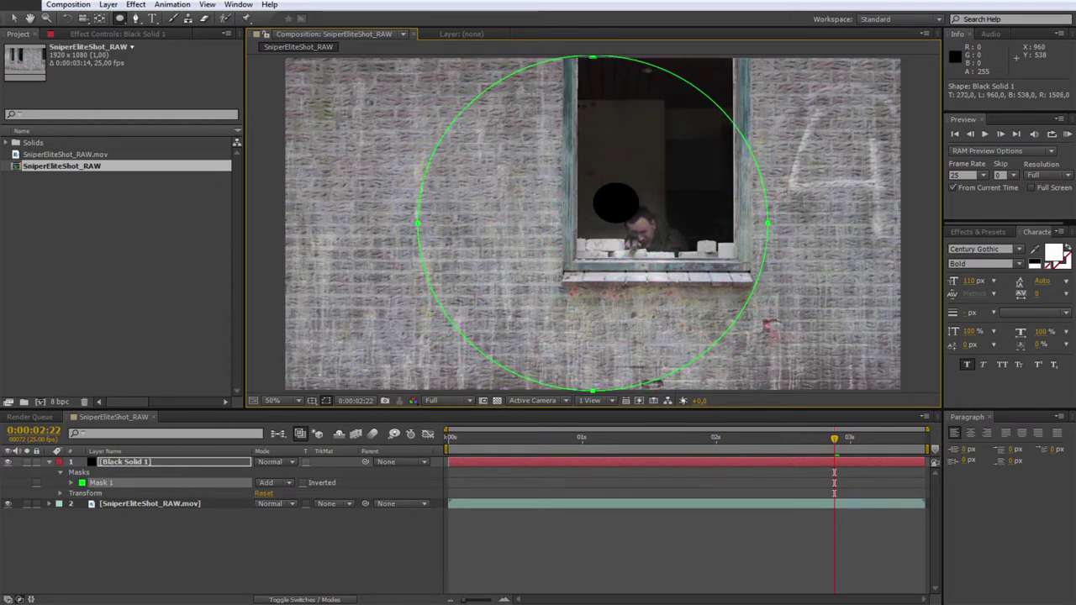
{"action": "left_click_drag", "start_coordinate": [592, 54], "coordinate": [593, 56]}
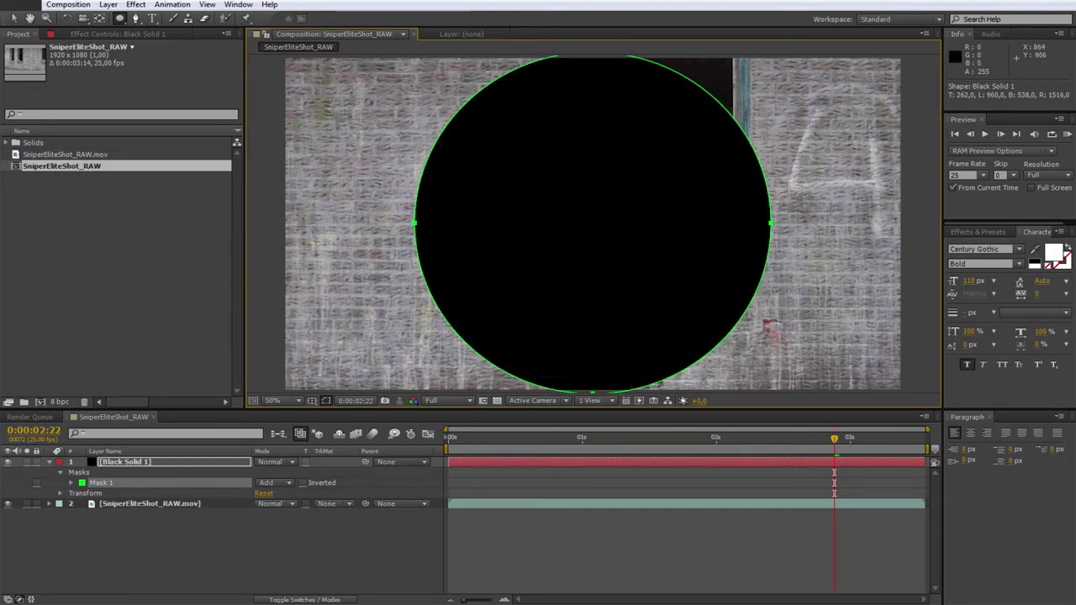
Step: Rename the black solid layer to HUD
{"action": "left_click", "coordinate": [122, 465]}
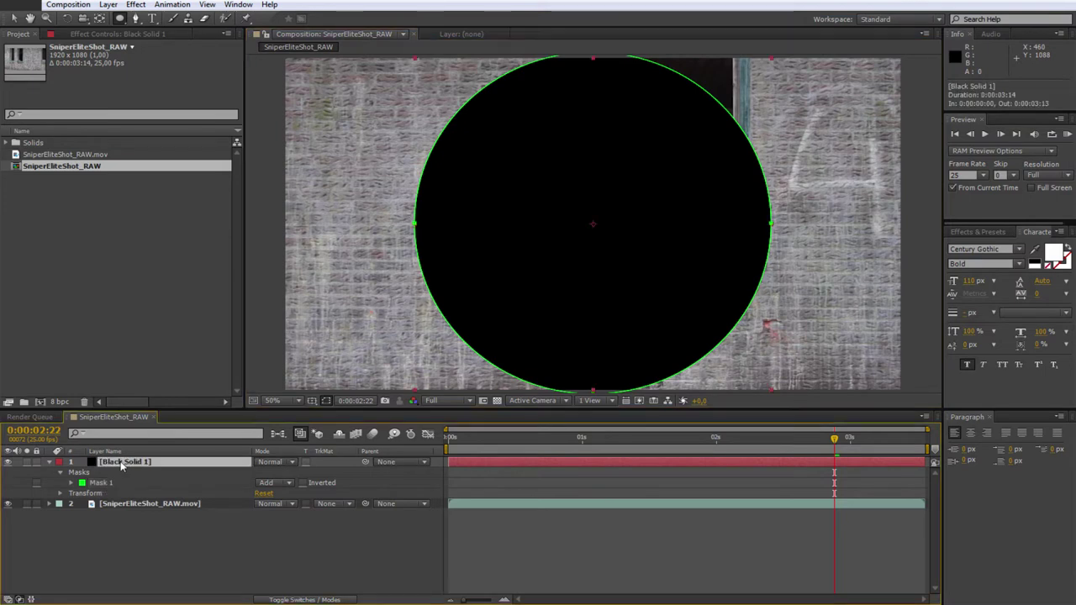
{"action": "key", "text": "Return"}
{"action": "type", "text": "HUD"}
{"action": "key", "text": "Return"}
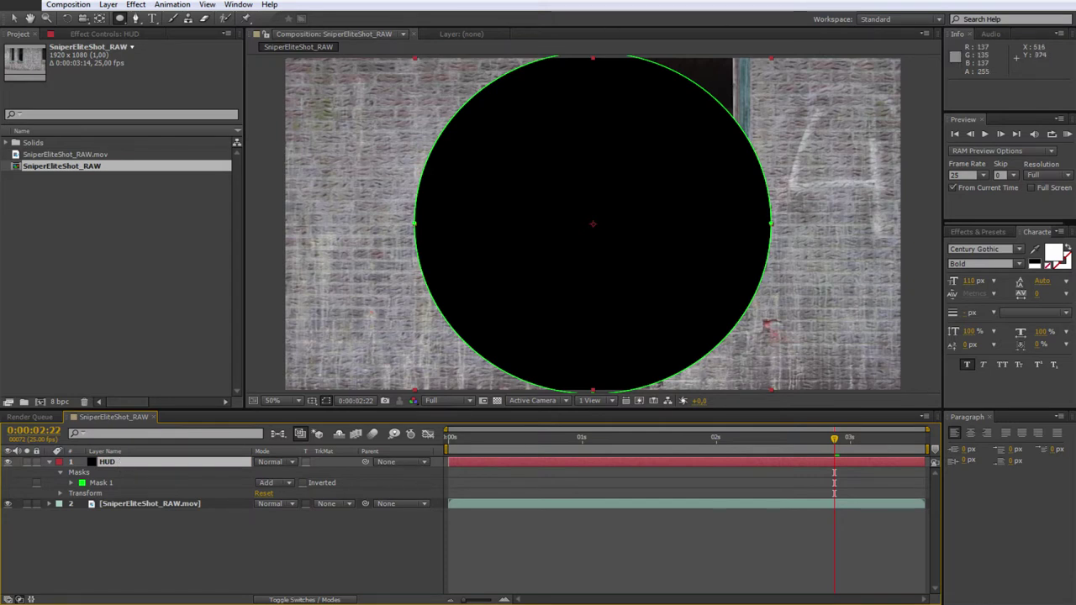
{"action": "left_click", "coordinate": [80, 475]}
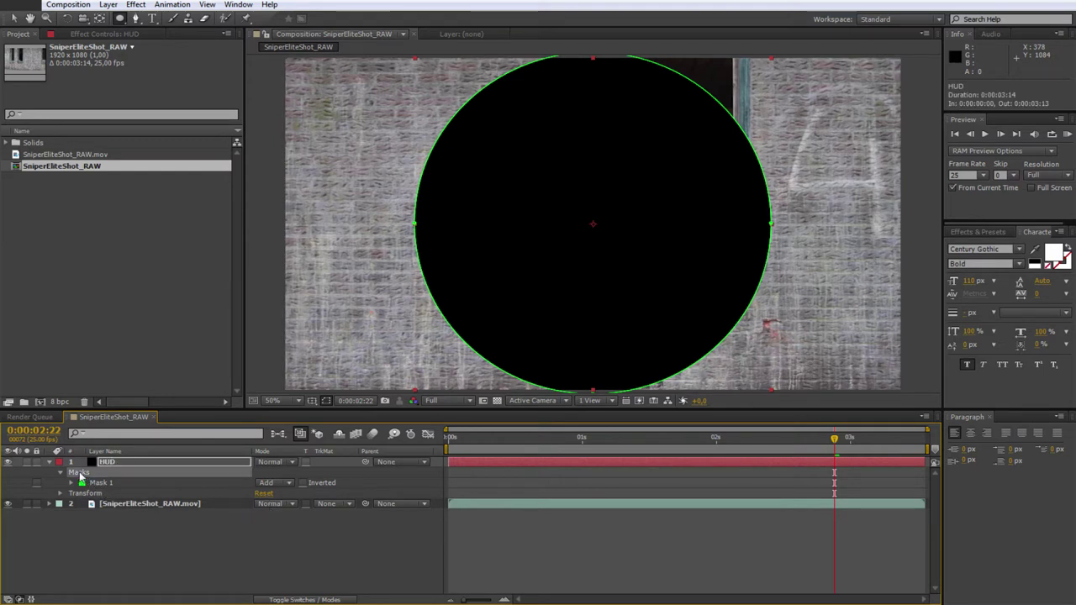
Step: Set Mask 1's mode to Subtract so the footage shows through the circle
{"action": "key", "text": "m"}
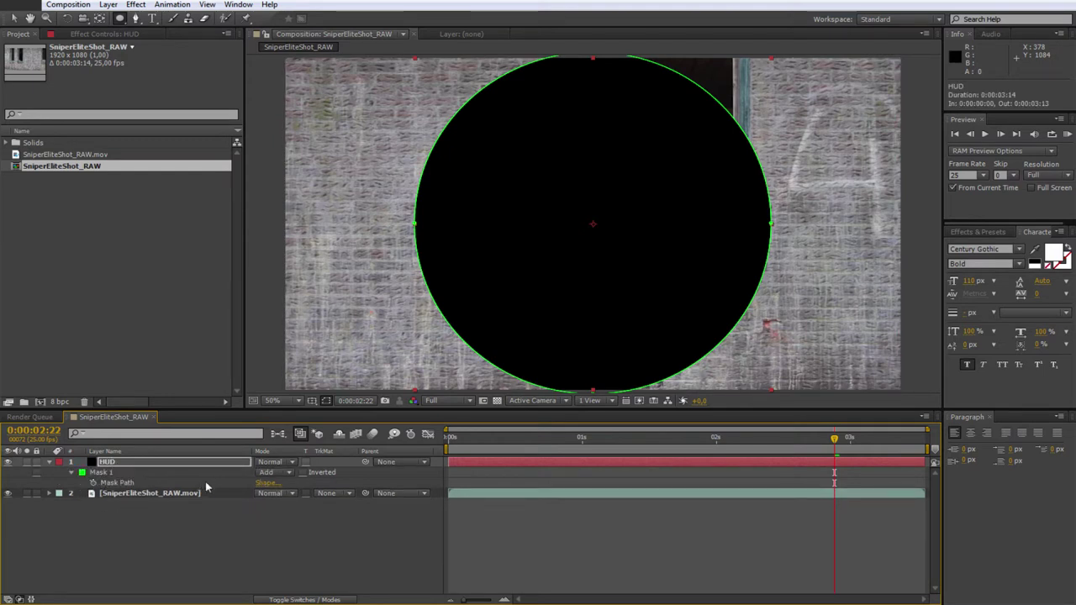
{"action": "left_click", "coordinate": [289, 474]}
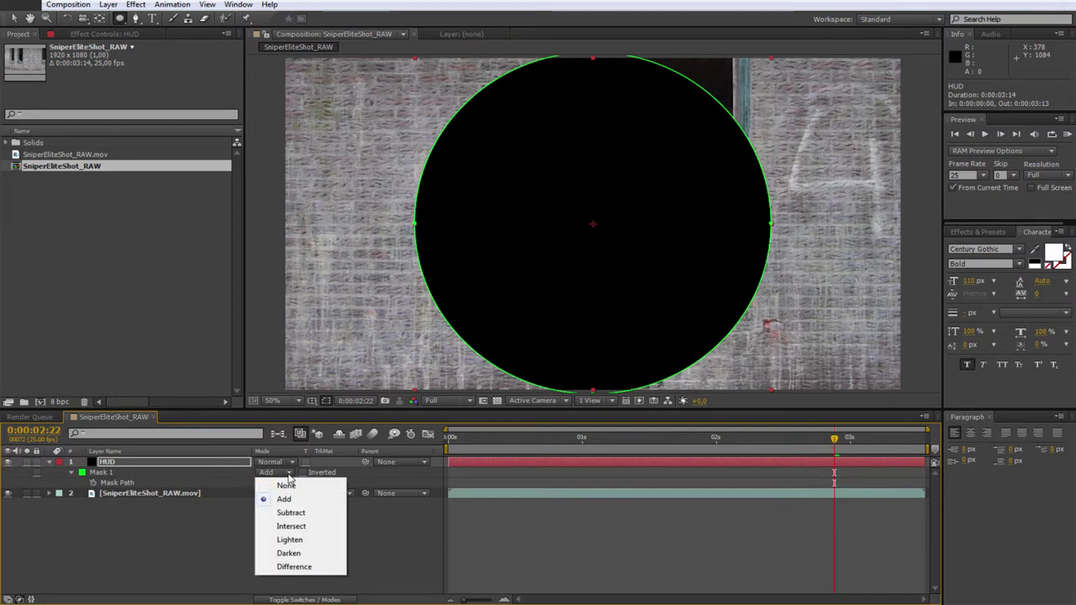
{"action": "left_click", "coordinate": [292, 513]}
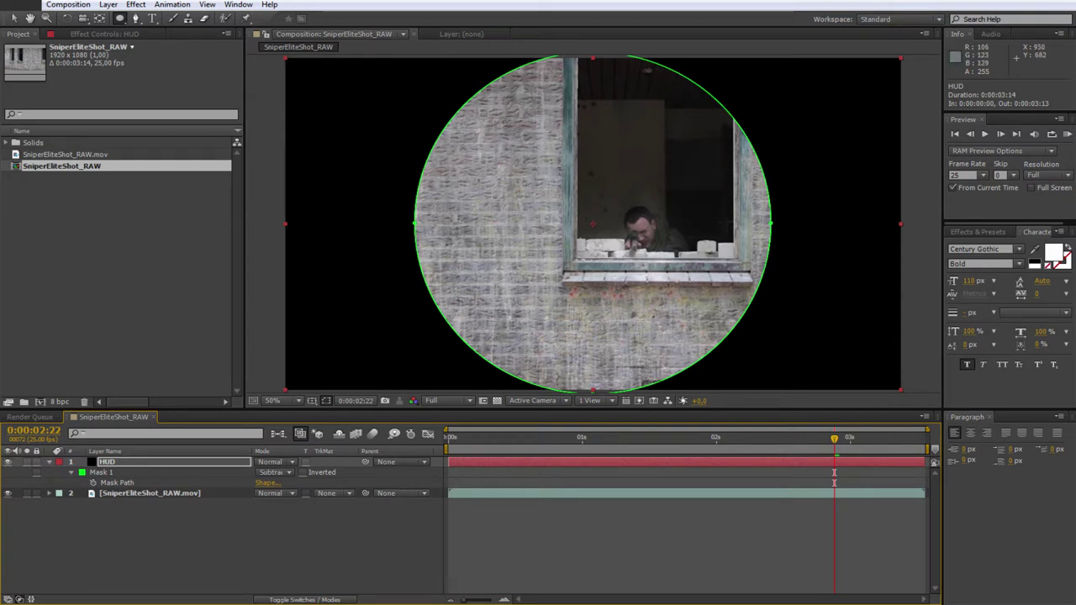
Step: Give Mask 1 an 80-pixel feather and return the playhead to the start
{"action": "key", "text": "f"}
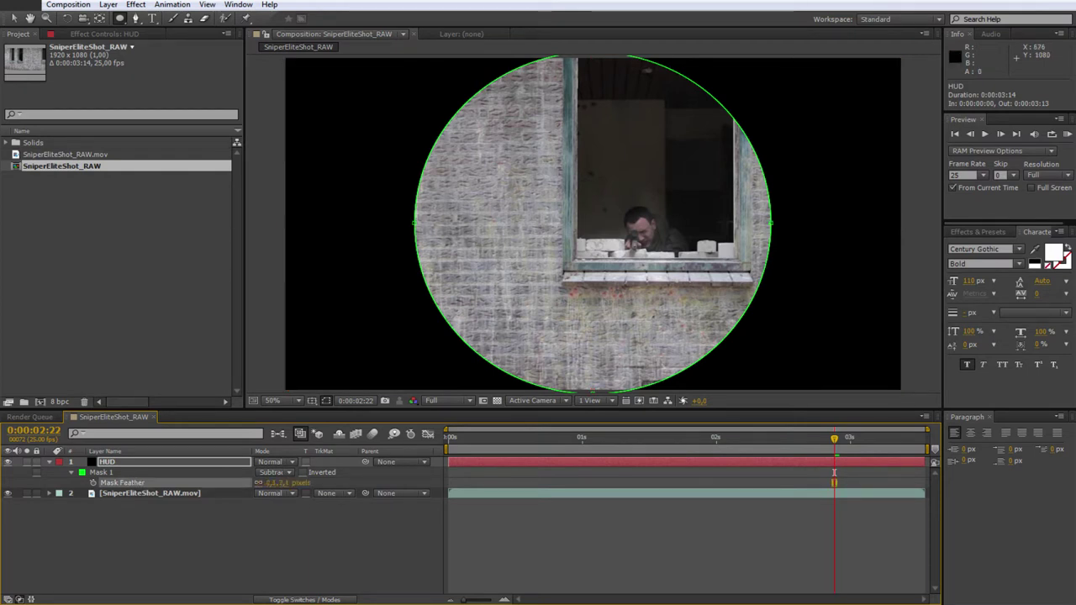
{"action": "left_click_drag", "start_coordinate": [277, 482], "coordinate": [338, 483]}
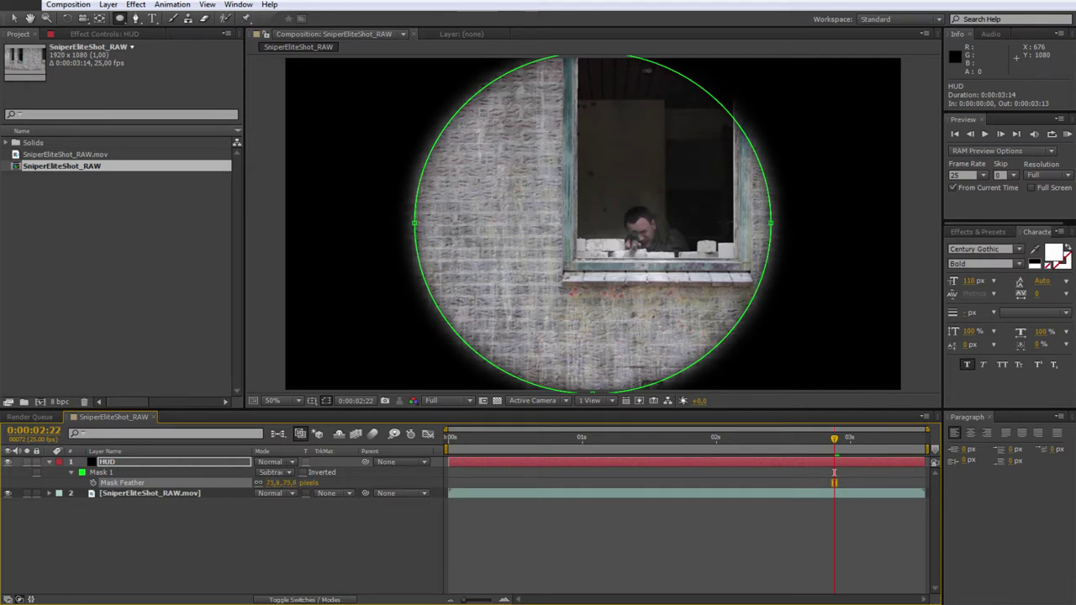
{"action": "left_click", "coordinate": [278, 482]}
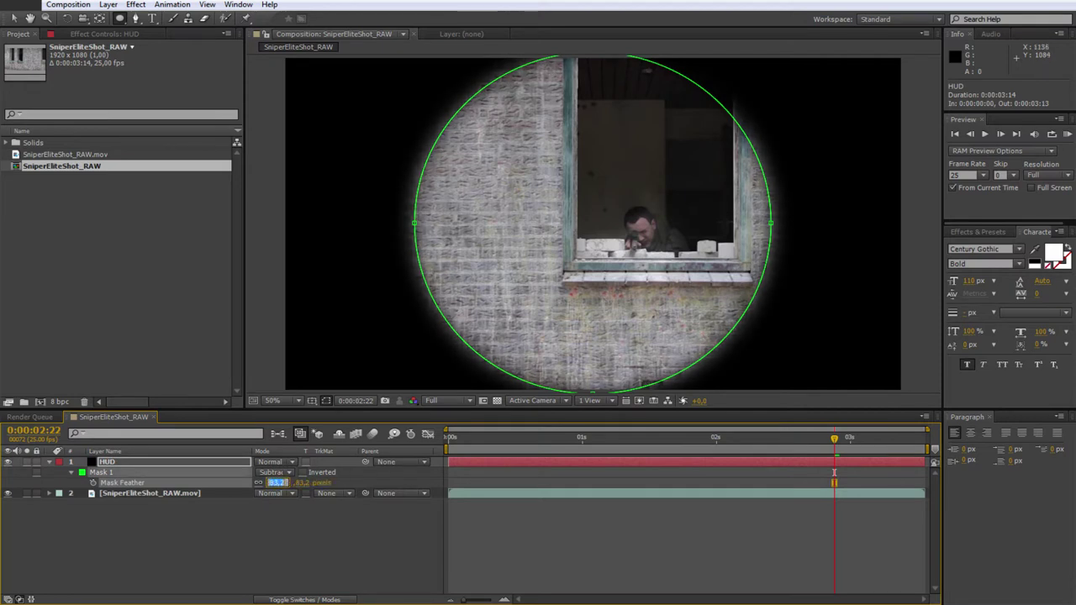
{"action": "type", "text": "80"}
{"action": "key", "text": "Return"}
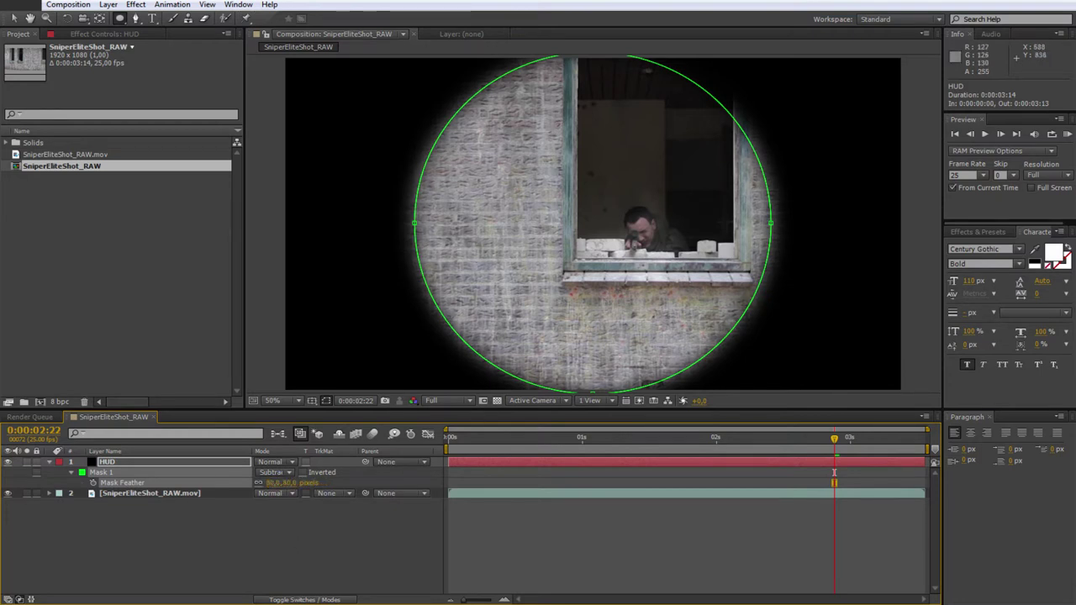
{"action": "left_click_drag", "start_coordinate": [459, 438], "coordinate": [426, 446]}
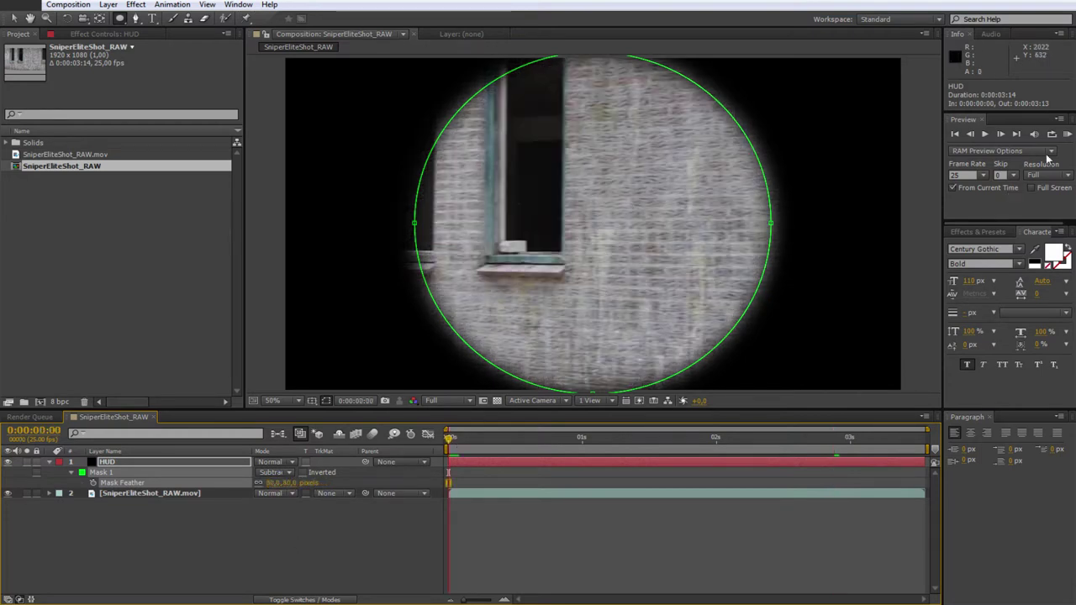
Step: Preview the soft-edged scope view, then reselect Mask 1 on the HUD layer
{"action": "left_click", "coordinate": [1068, 134]}
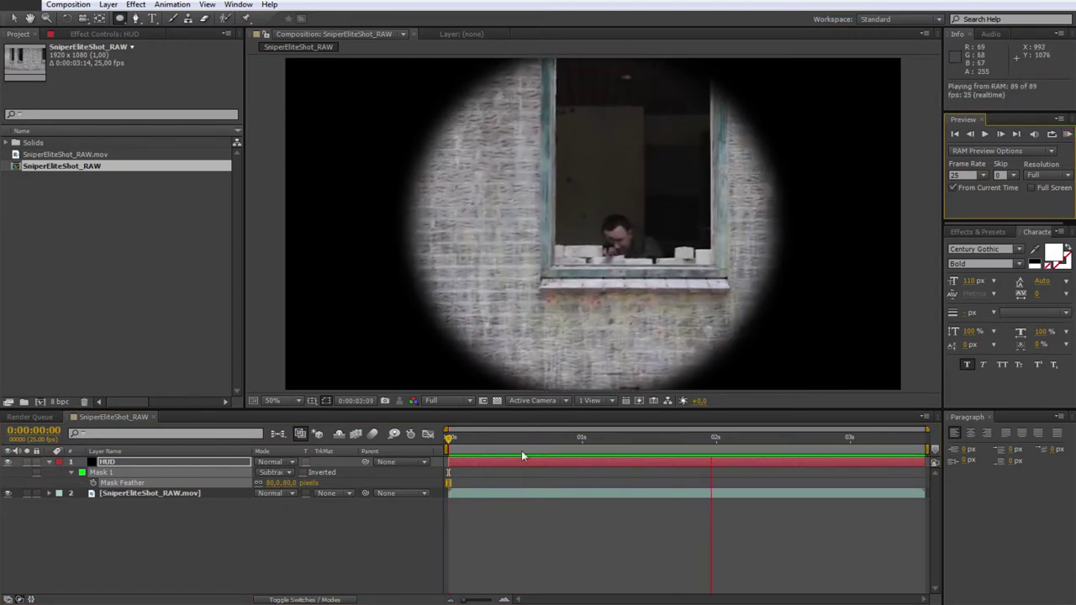
{"action": "mouse_move", "coordinate": [454, 438]}
{"action": "left_mouse_down"}
{"action": "mouse_move", "coordinate": [761, 454]}
{"action": "mouse_move", "coordinate": [449, 454]}
{"action": "left_mouse_up"}
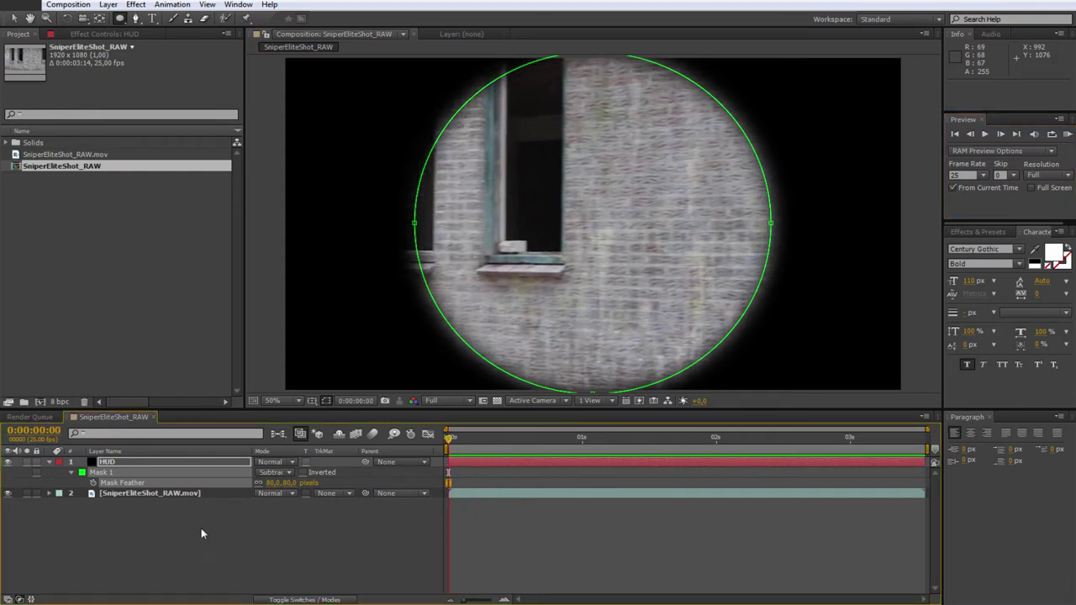
{"action": "left_click", "coordinate": [201, 528]}
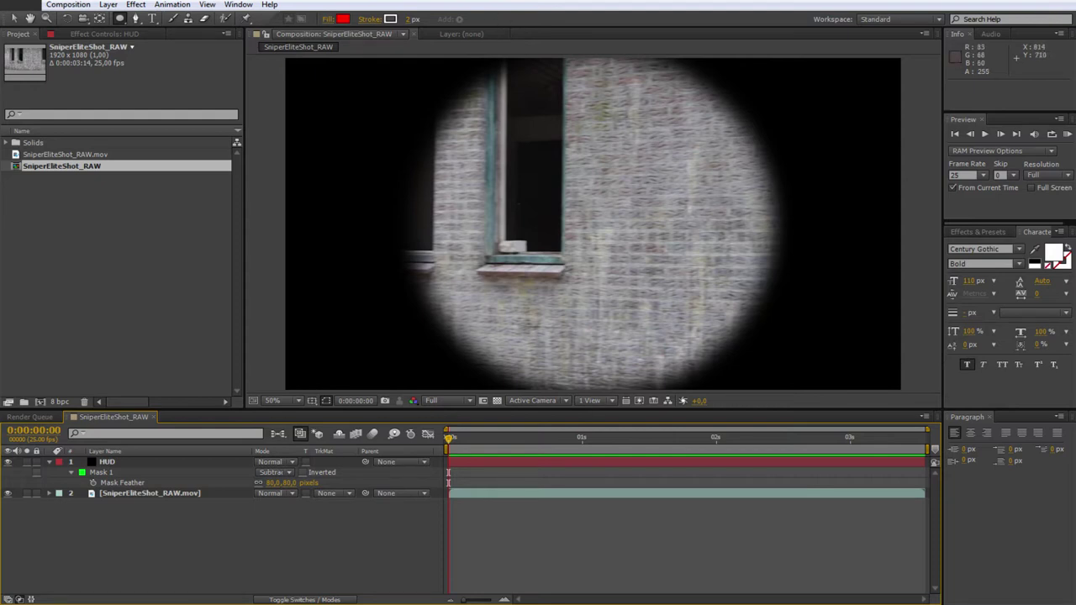
{"action": "left_click", "coordinate": [110, 473]}
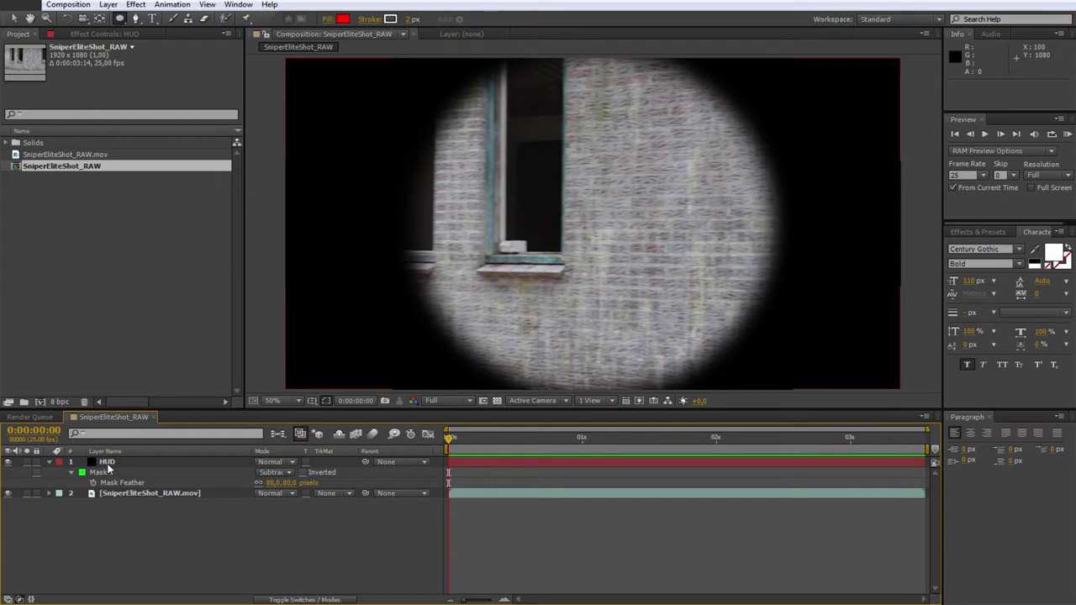
{"action": "left_click", "coordinate": [108, 473]}
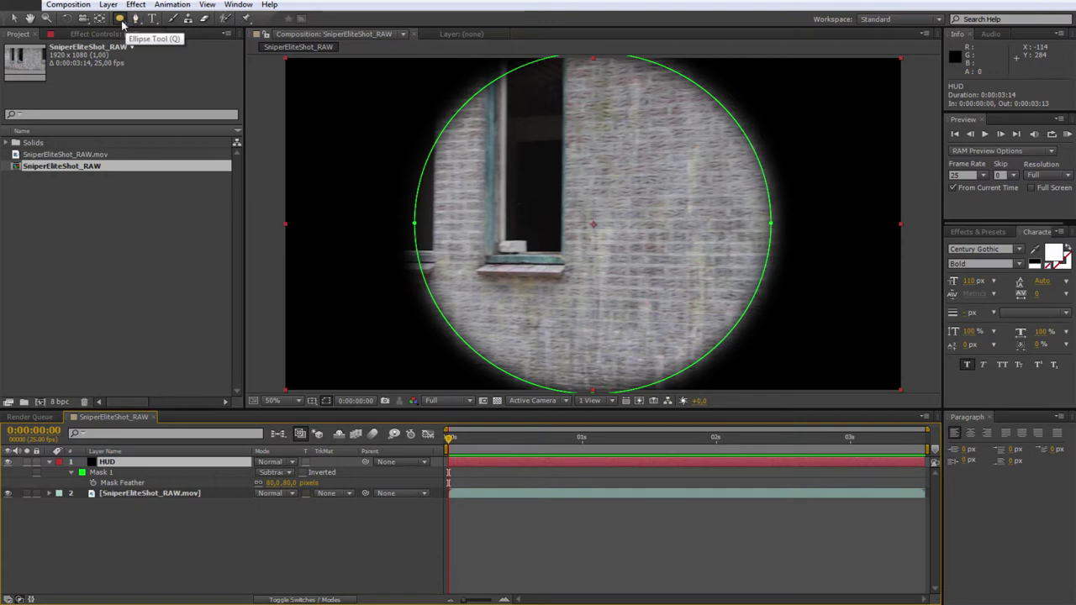
{"action": "left_click", "coordinate": [120, 19]}
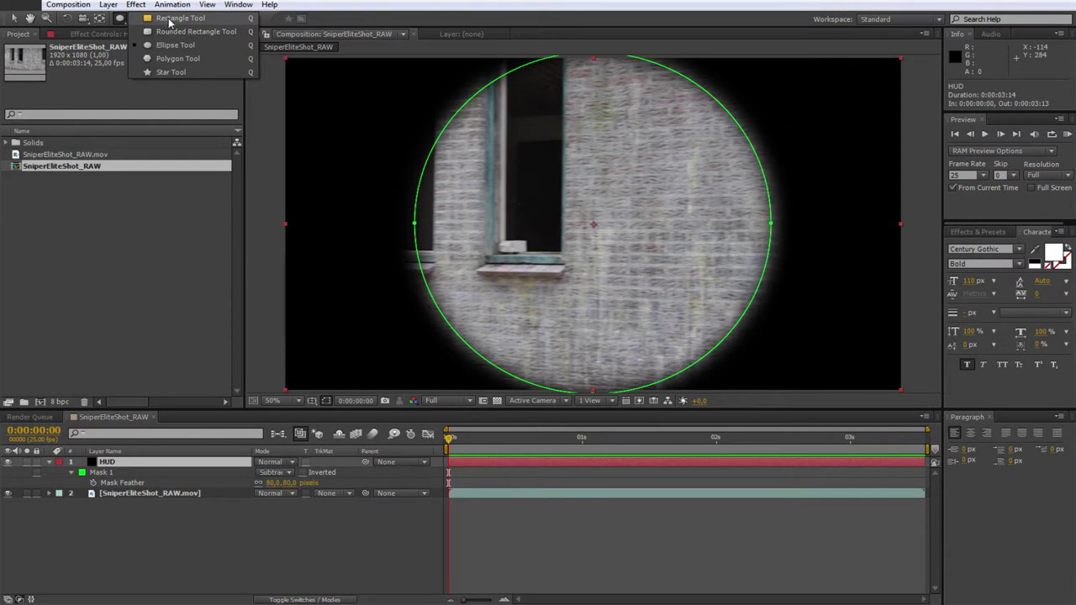
Step: Draw a thin horizontal rectangle mask across the scope on the HUD layer
{"action": "left_click", "coordinate": [169, 18]}
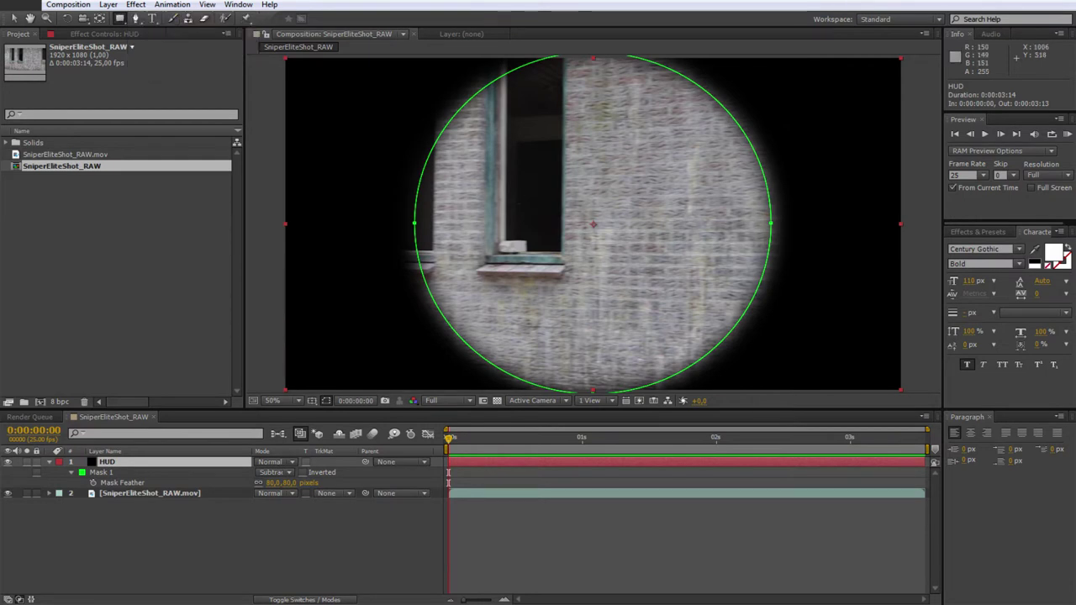
{"action": "scroll", "coordinate": [641, 260], "scroll_direction": "down", "scroll_amount": 2}
{"action": "scroll", "coordinate": [517, 230], "scroll_direction": "up", "scroll_amount": 2}
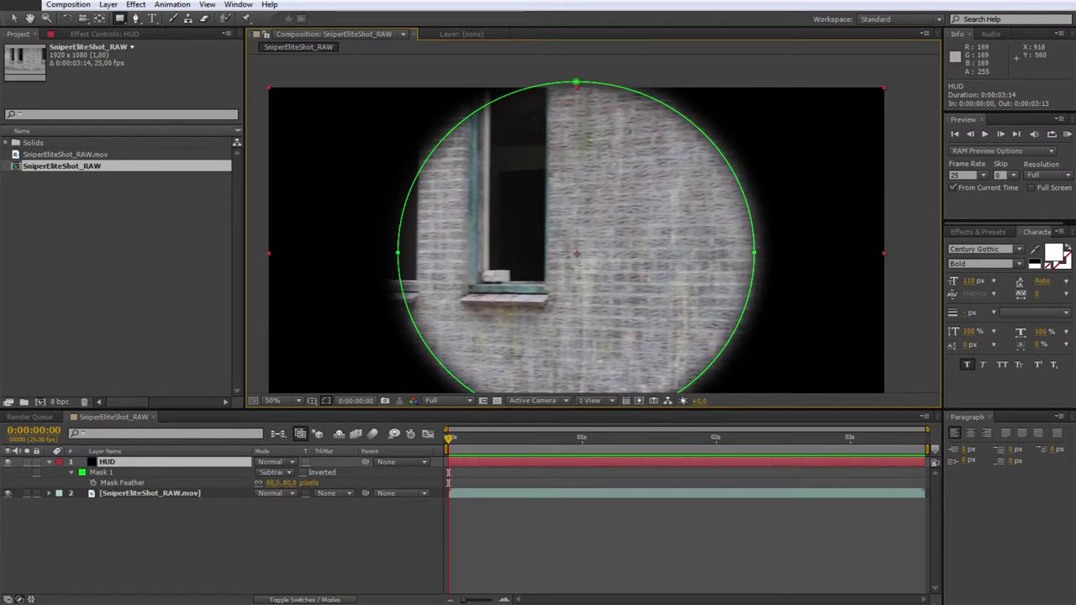
{"action": "left_click_drag", "start_coordinate": [267, 175], "coordinate": [921, 176]}
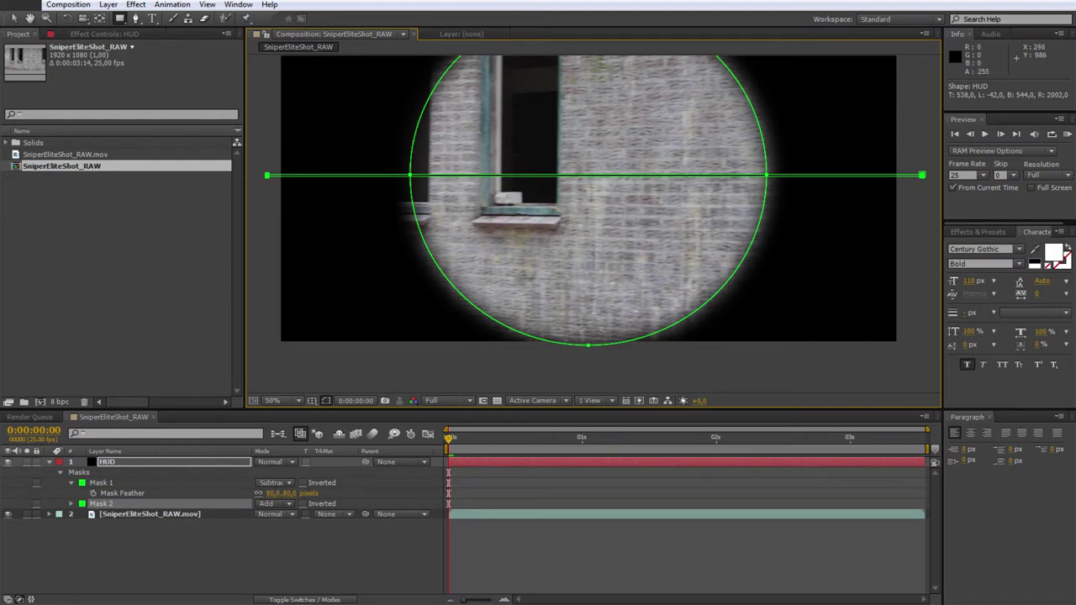
{"action": "left_click_drag", "start_coordinate": [616, 274], "coordinate": [431, 303]}
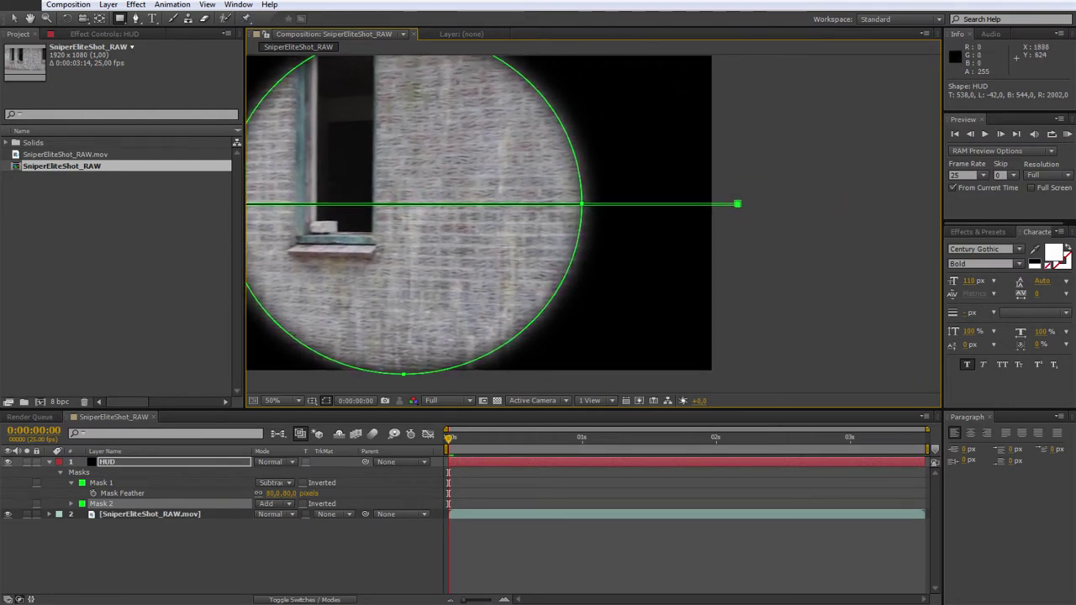
{"action": "key", "text": "v"}
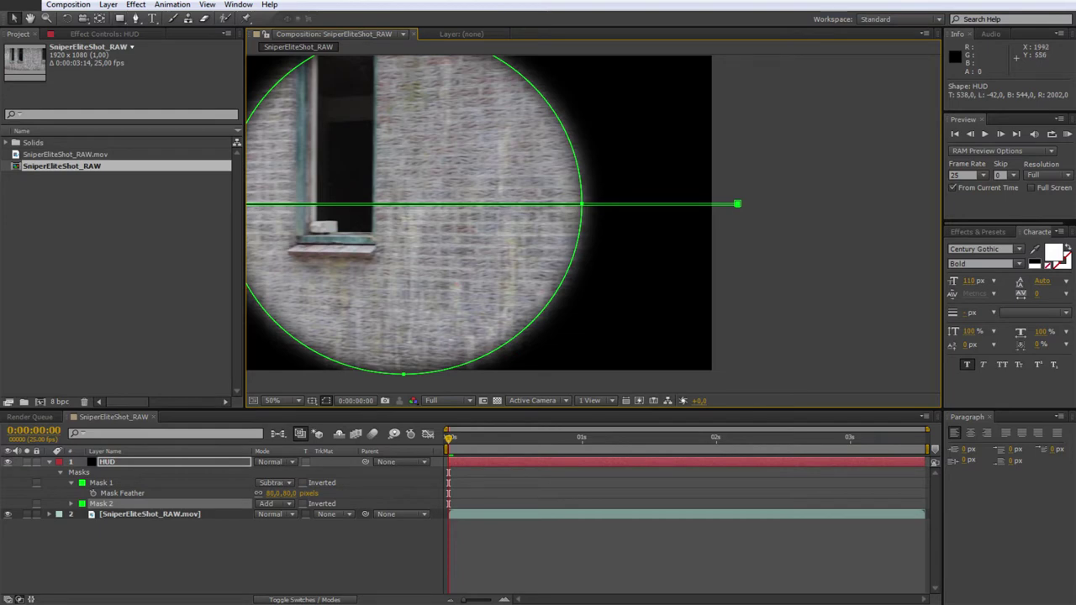
{"action": "scroll", "coordinate": [615, 200], "scroll_direction": "up", "scroll_amount": 3}
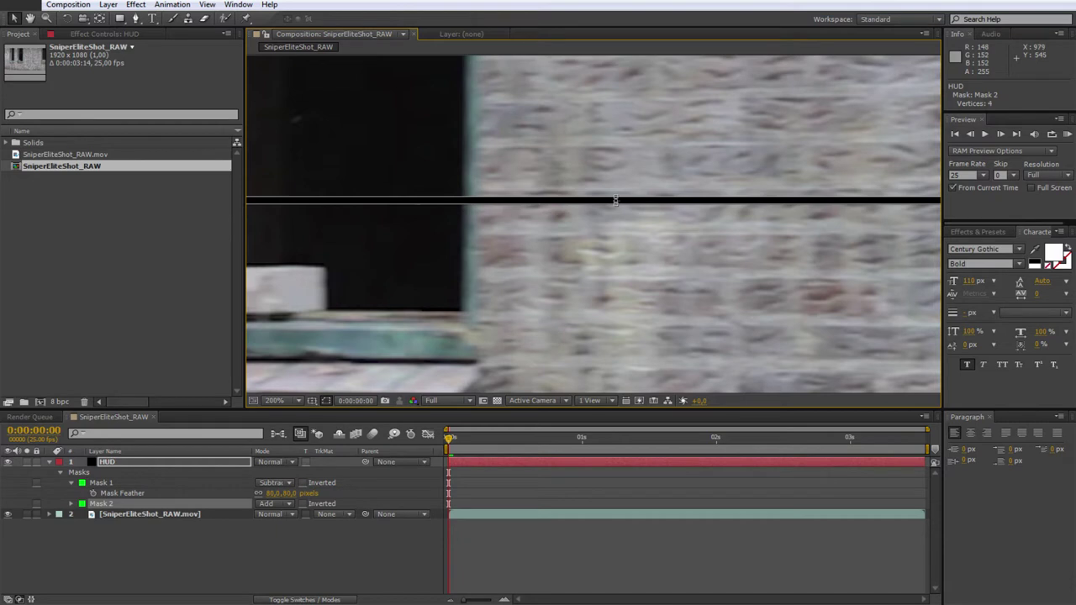
Step: Thin the horizontal crosshair band by pulling and nudging Mask 2's edge
{"action": "left_click_drag", "start_coordinate": [616, 200], "coordinate": [616, 199]}
{"action": "key", "text": "comma"}
{"action": "key", "text": "comma"}
{"action": "scroll", "coordinate": [404, 320], "scroll_direction": "right", "scroll_amount": 2}
{"action": "scroll", "coordinate": [403, 319], "scroll_direction": "left", "scroll_amount": 5}
{"action": "scroll", "coordinate": [715, 352], "scroll_direction": "right", "scroll_amount": 3}
{"action": "scroll", "coordinate": [715, 352], "scroll_direction": "right", "scroll_amount": 5}
{"action": "key", "text": "period"}
{"action": "key", "text": "period"}
{"action": "key", "text": "period"}
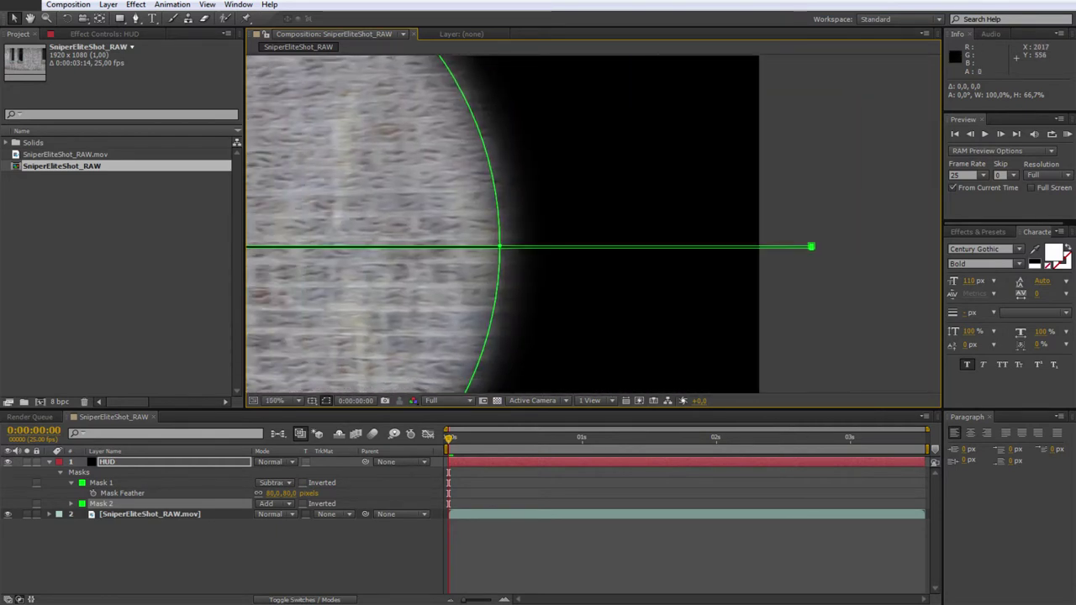
{"action": "scroll", "coordinate": [445, 252], "scroll_direction": "up", "scroll_amount": 3}
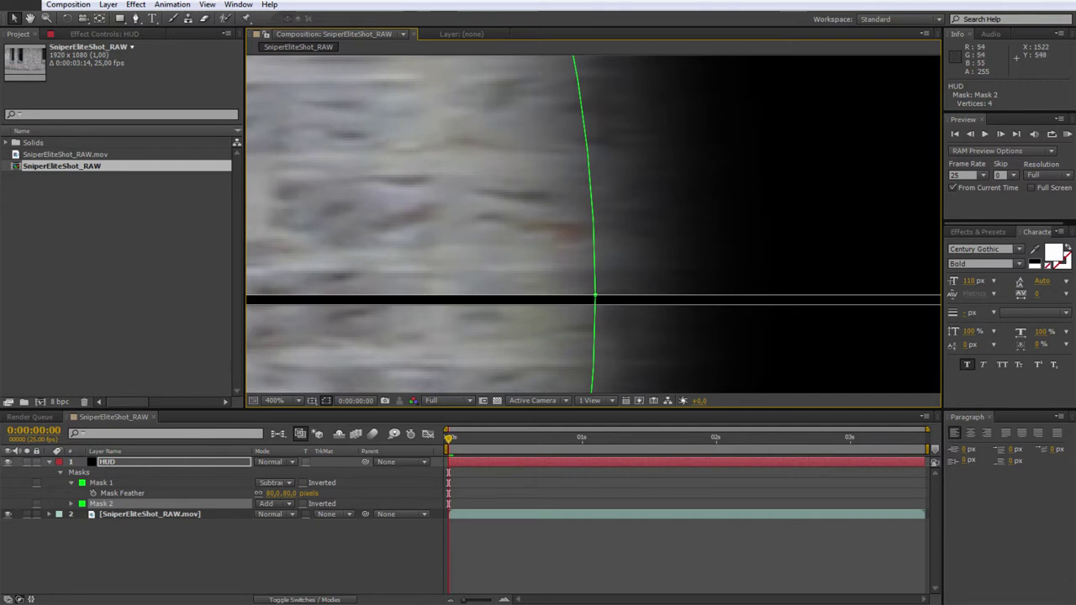
{"action": "key", "text": "Up"}
{"action": "key", "text": "Up"}
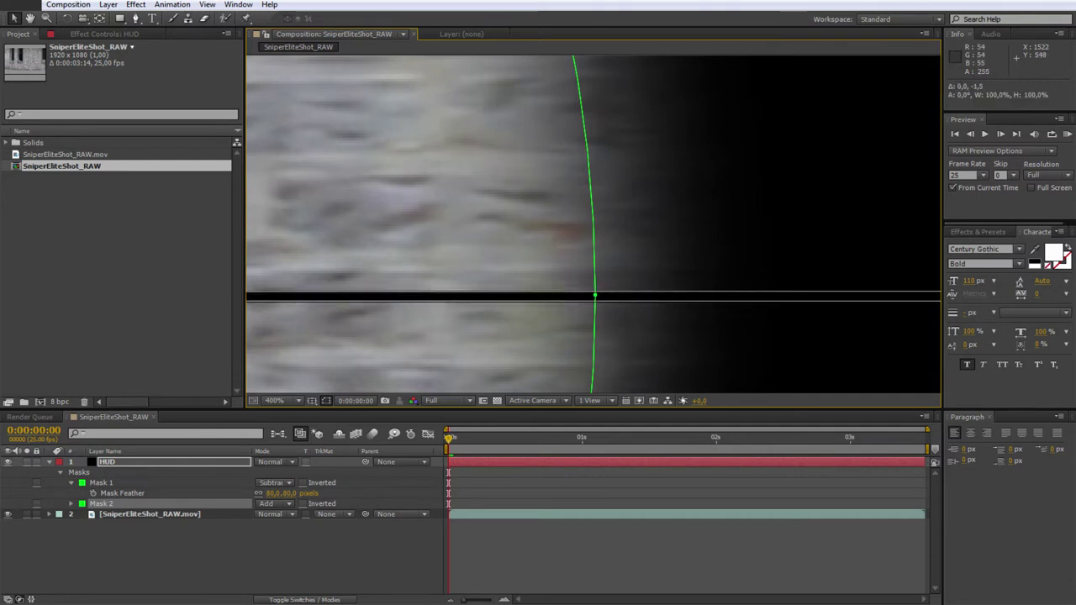
{"action": "key", "text": "Down"}
{"action": "scroll", "coordinate": [758, 295], "scroll_direction": "down", "scroll_amount": 4}
{"action": "scroll", "coordinate": [786, 298], "scroll_direction": "down", "scroll_amount": 2}
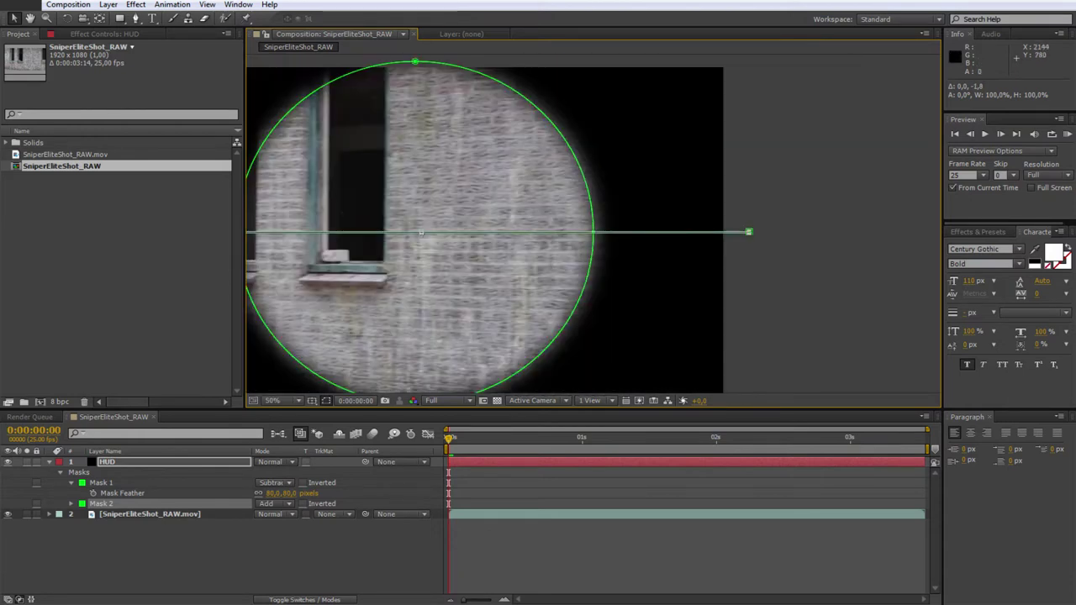
{"action": "left_click", "coordinate": [800, 290]}
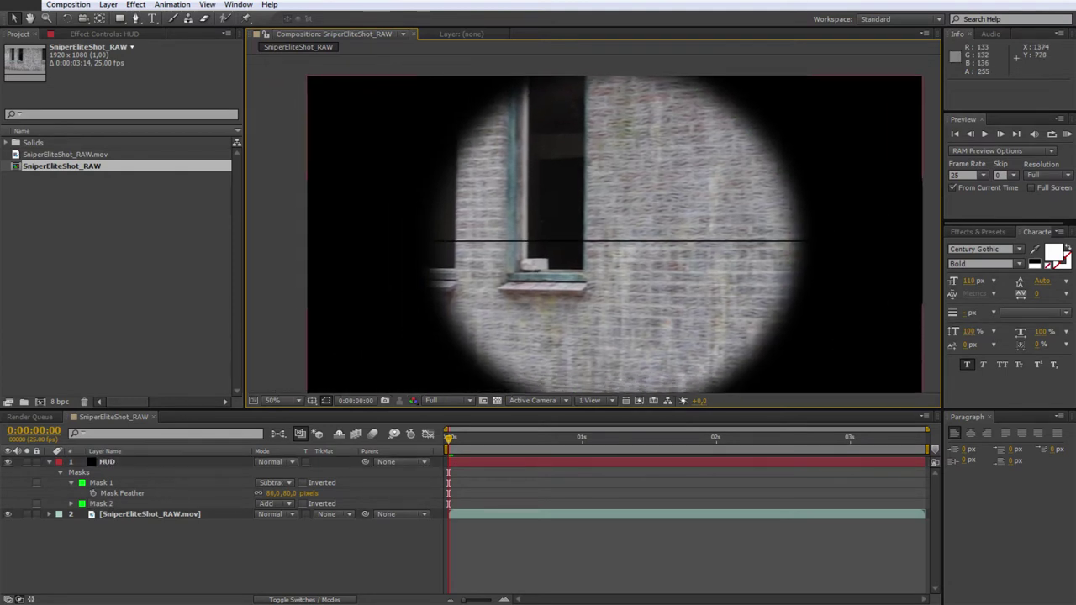
{"action": "left_click_drag", "start_coordinate": [747, 252], "coordinate": [507, 244]}
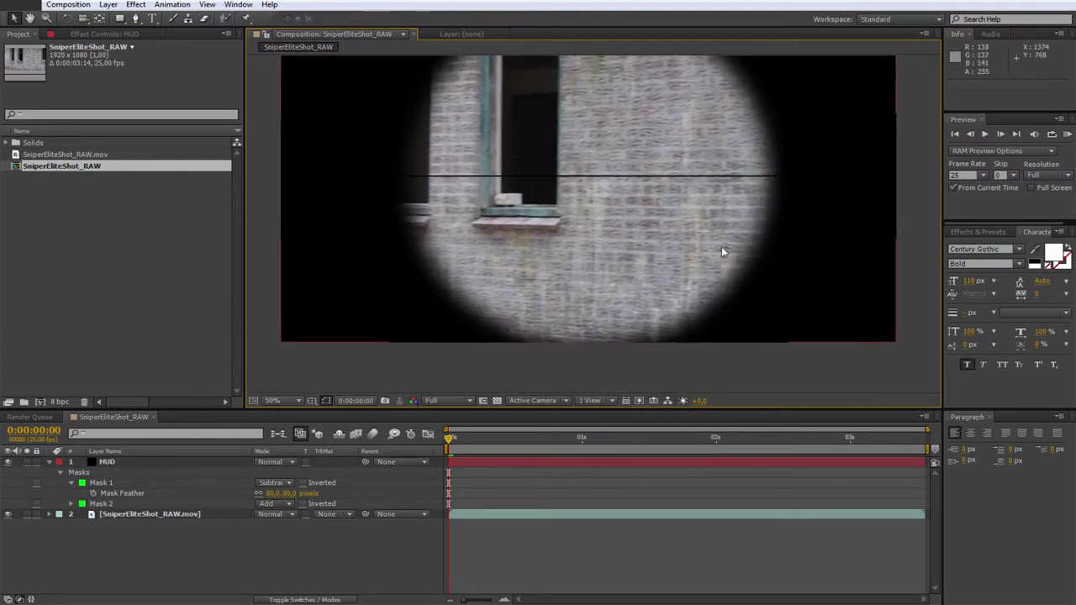
{"action": "scroll", "coordinate": [613, 282], "scroll_direction": "up", "scroll_amount": 2}
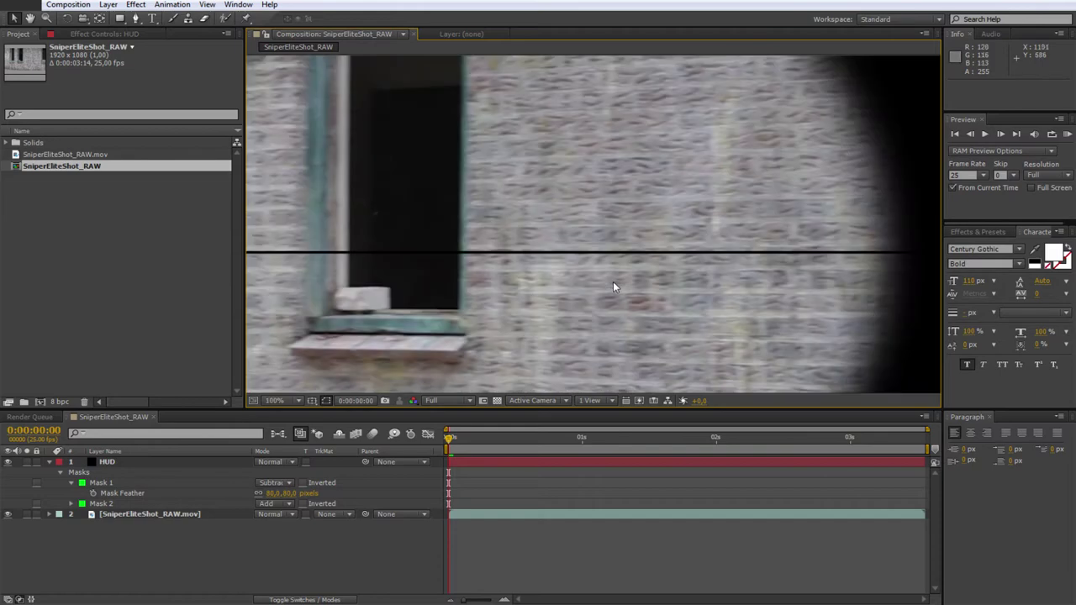
{"action": "scroll", "coordinate": [601, 265], "scroll_direction": "down", "scroll_amount": 2}
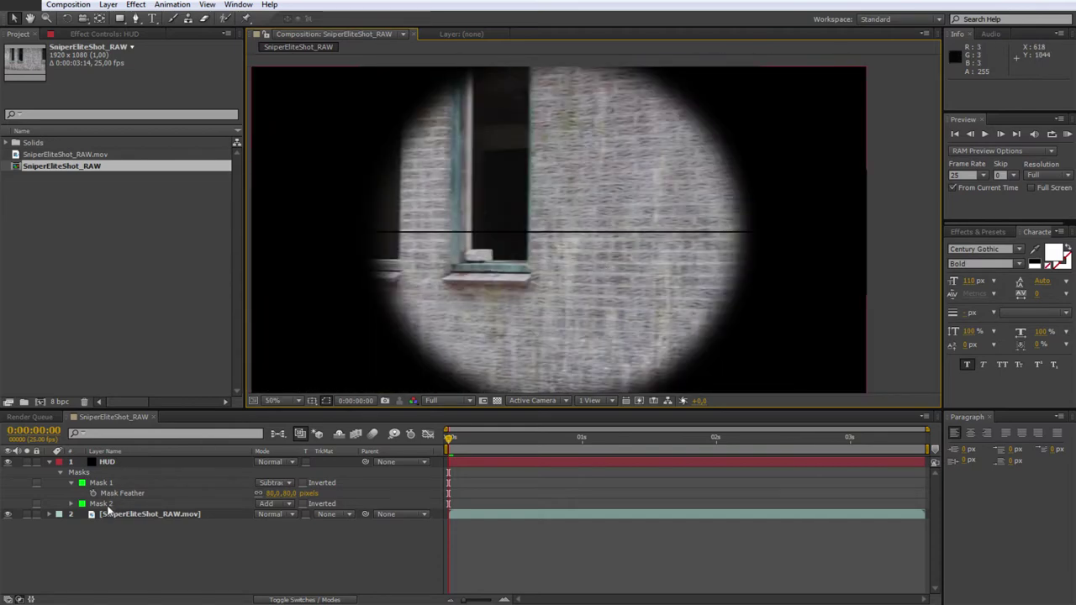
Step: Change Mask 2's outline colour to red
{"action": "left_click", "coordinate": [101, 502]}
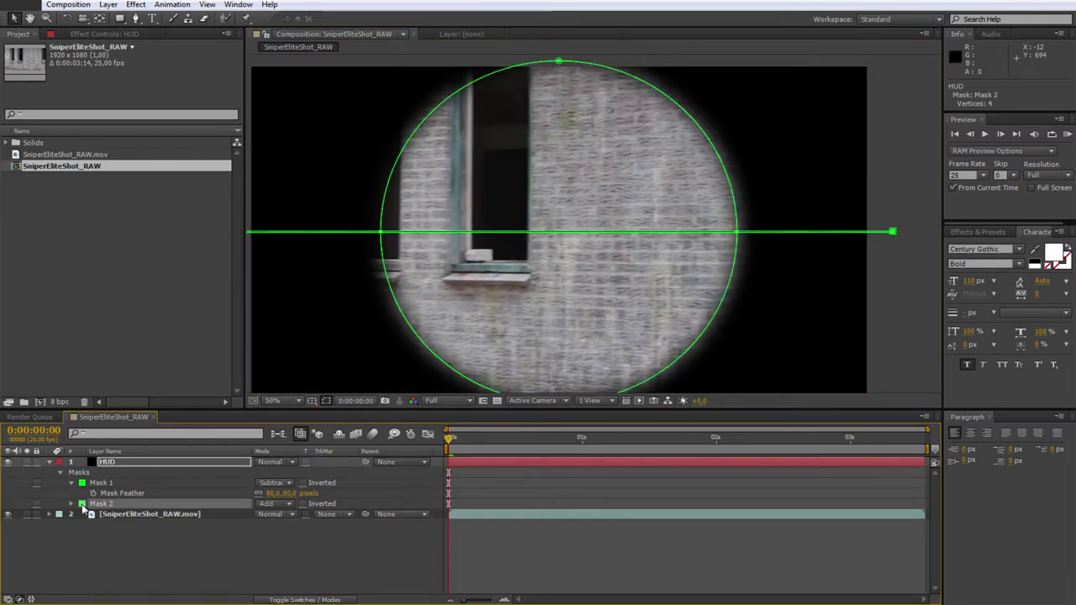
{"action": "left_click", "coordinate": [82, 505]}
{"action": "left_click", "coordinate": [191, 12]}
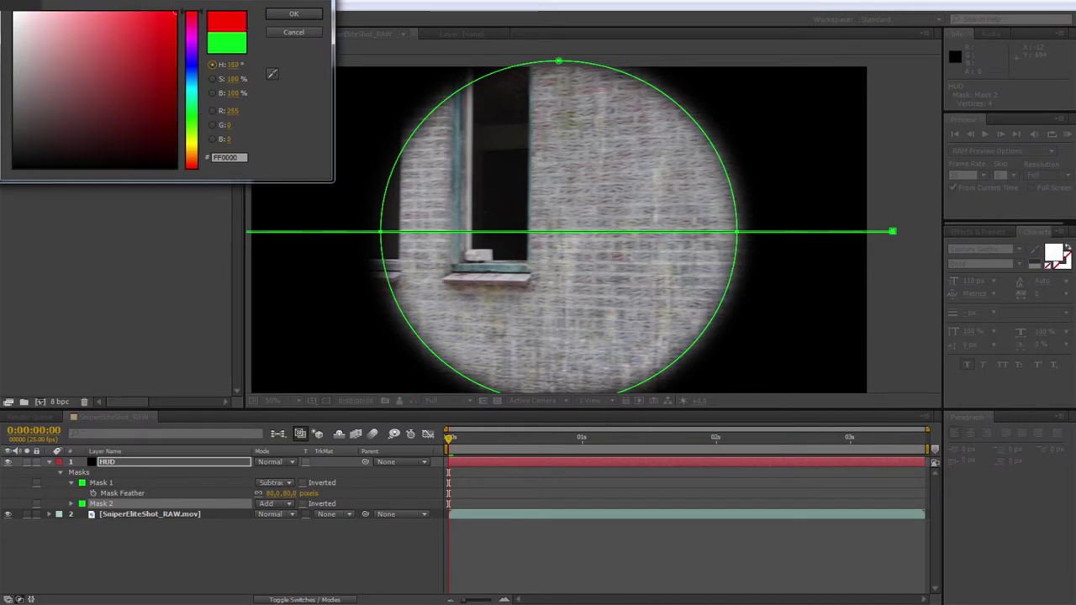
{"action": "left_click", "coordinate": [293, 15]}
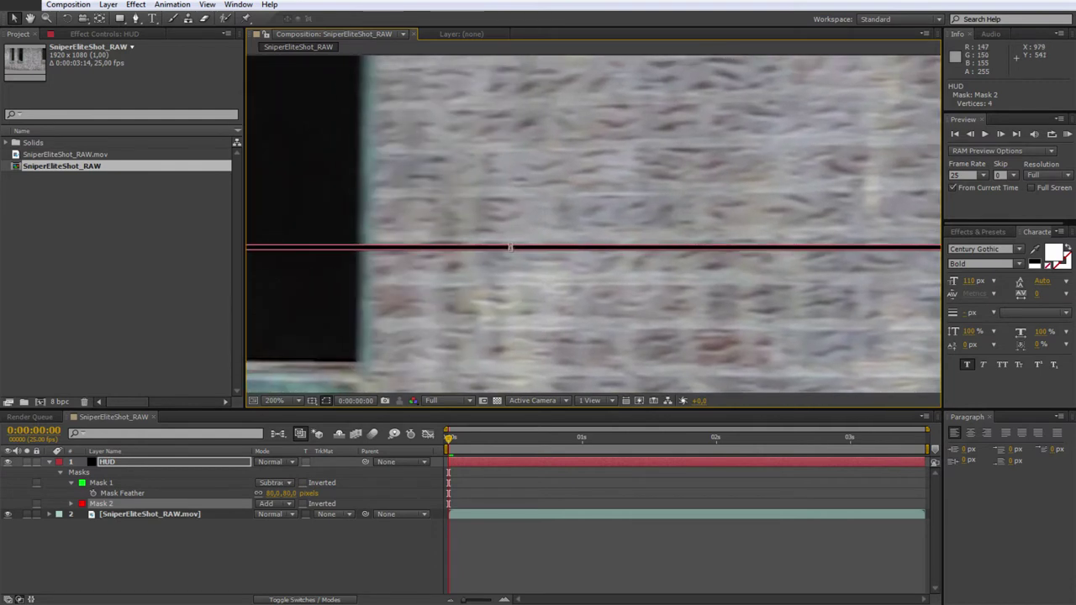
Step: Fine-tune Mask 2's edge by a few pixels and recentre the view on the scope
{"action": "left_click_drag", "start_coordinate": [509, 247], "coordinate": [509, 246]}
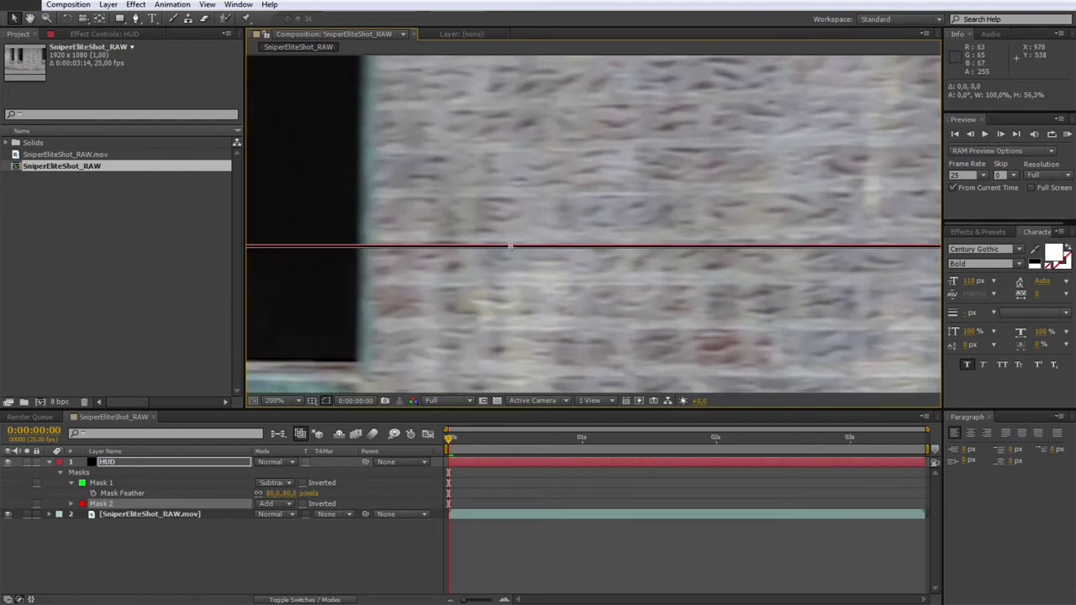
{"action": "scroll", "coordinate": [509, 246], "scroll_direction": "down", "scroll_amount": 2}
{"action": "left_click", "coordinate": [422, 238]}
{"action": "scroll", "coordinate": [422, 238], "scroll_direction": "up", "scroll_amount": 2}
{"action": "scroll", "coordinate": [422, 238], "scroll_direction": "up", "scroll_amount": 2}
{"action": "left_click_drag", "start_coordinate": [505, 242], "coordinate": [504, 245]}
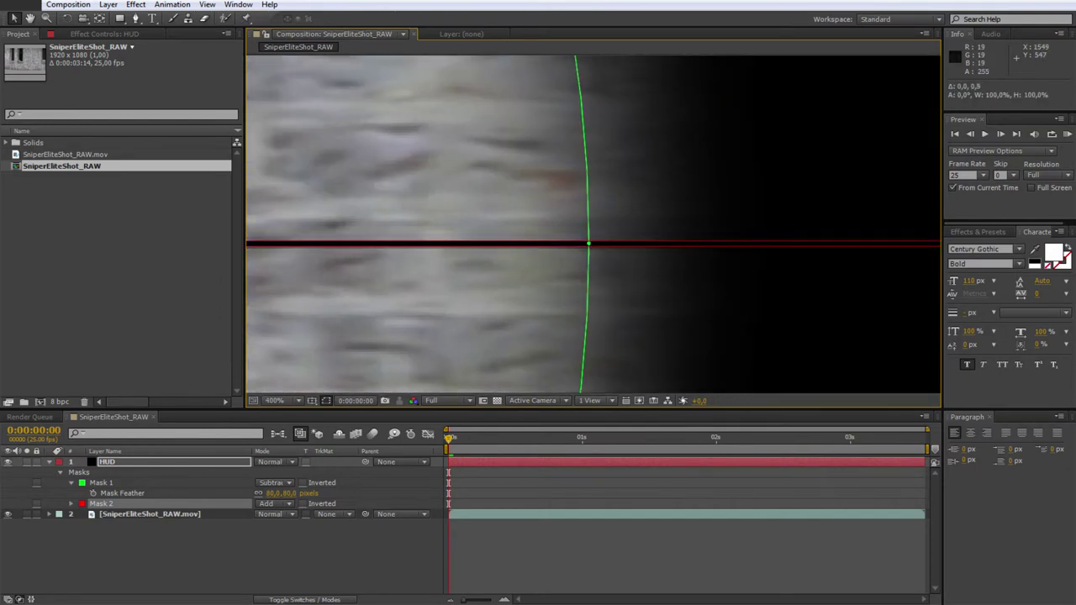
{"action": "scroll", "coordinate": [592, 225], "scroll_direction": "down", "scroll_amount": 4}
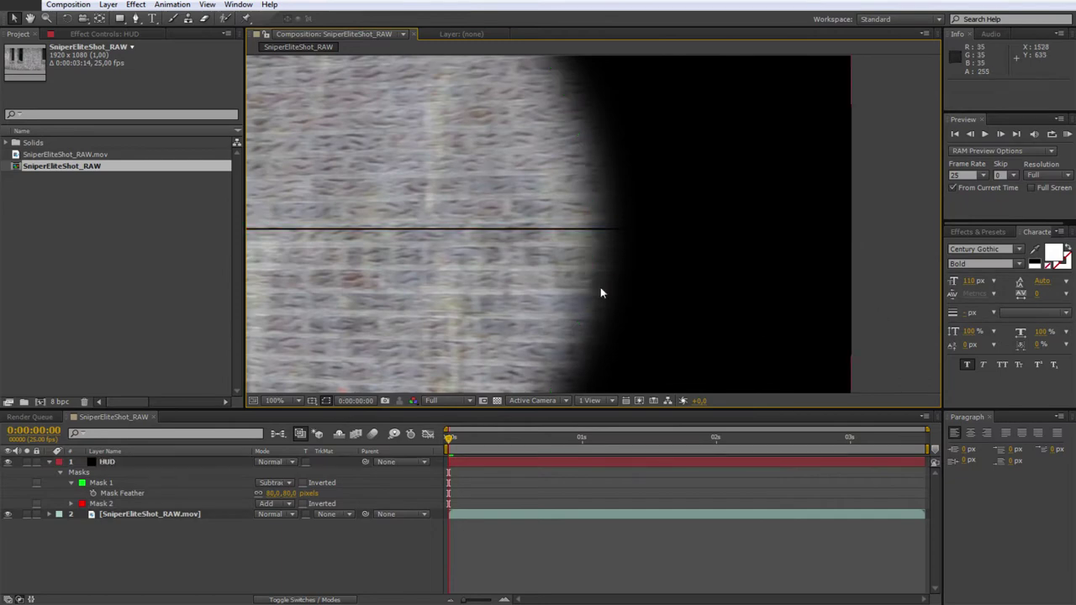
{"action": "scroll", "coordinate": [758, 313], "scroll_direction": "down", "scroll_amount": 1}
{"action": "scroll", "coordinate": [758, 313], "scroll_direction": "down", "scroll_amount": 1}
{"action": "left_click_drag", "start_coordinate": [593, 294], "coordinate": [566, 275]}
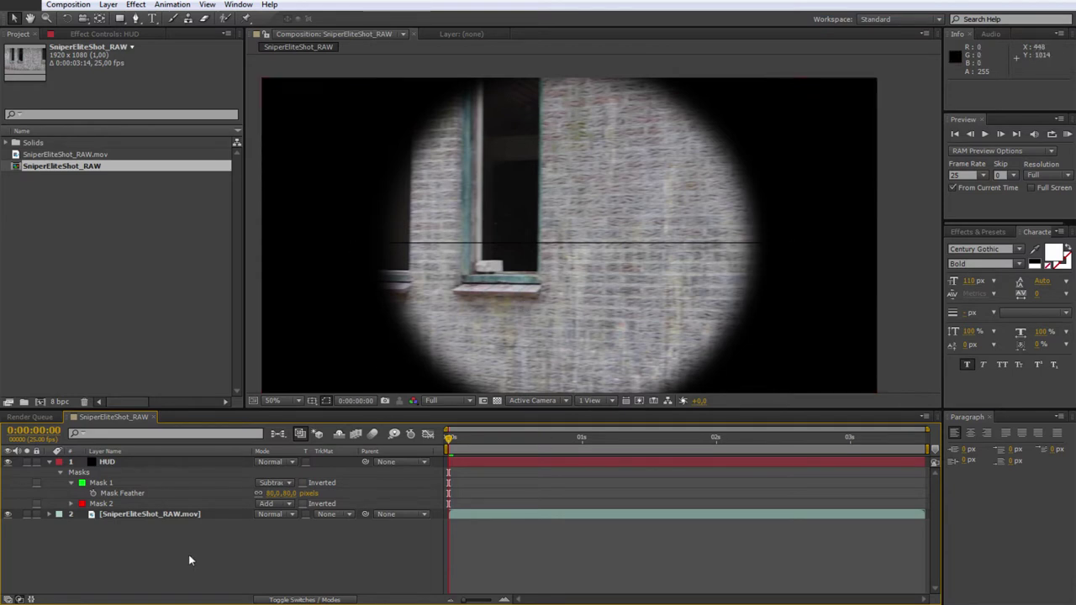
Step: Duplicate Mask 2 as Mask 3 and give it a pink outline colour
{"action": "left_click", "coordinate": [102, 503]}
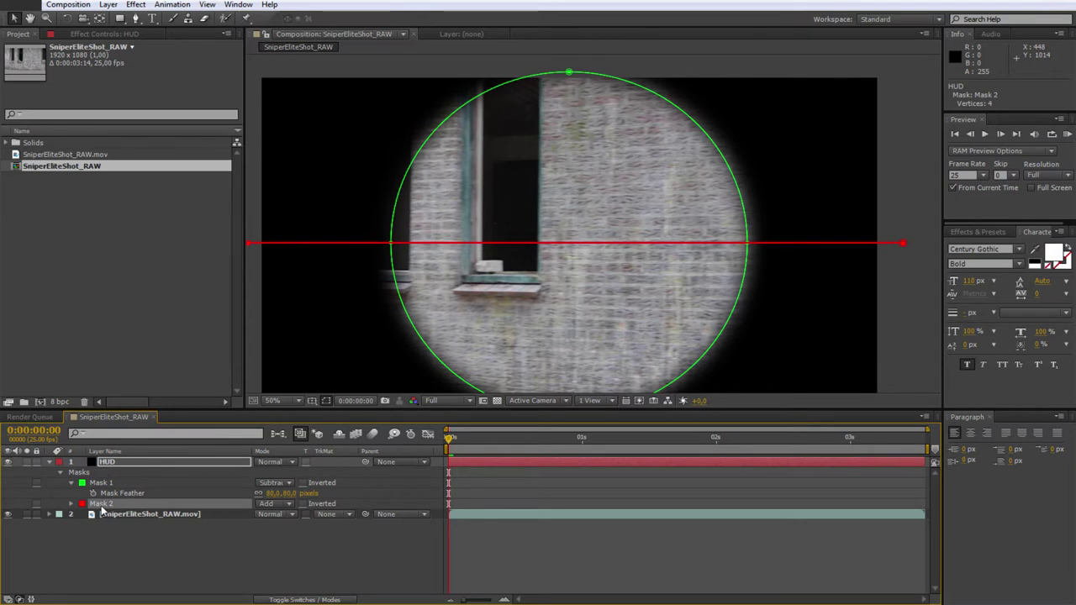
{"action": "key", "text": "ctrl+d"}
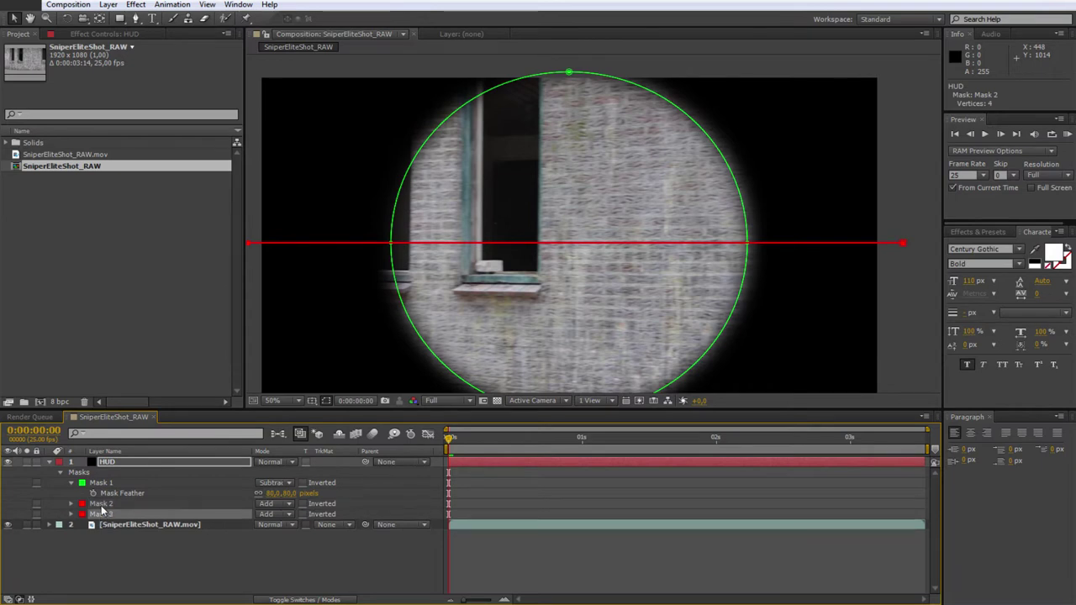
{"action": "left_click", "coordinate": [82, 513]}
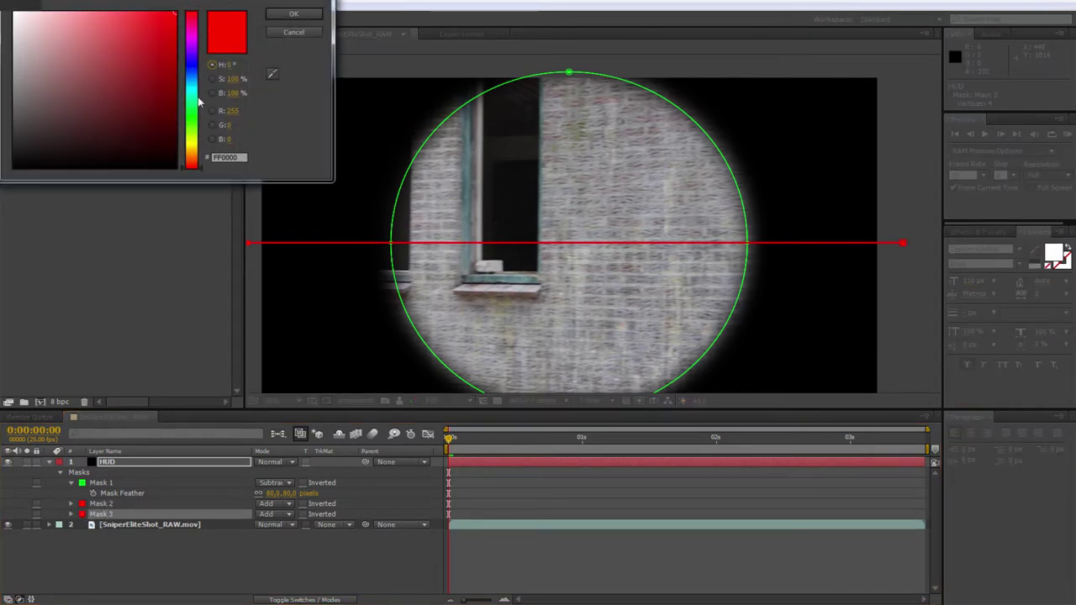
{"action": "left_click", "coordinate": [194, 25]}
{"action": "left_click_drag", "start_coordinate": [193, 25], "coordinate": [194, 30]}
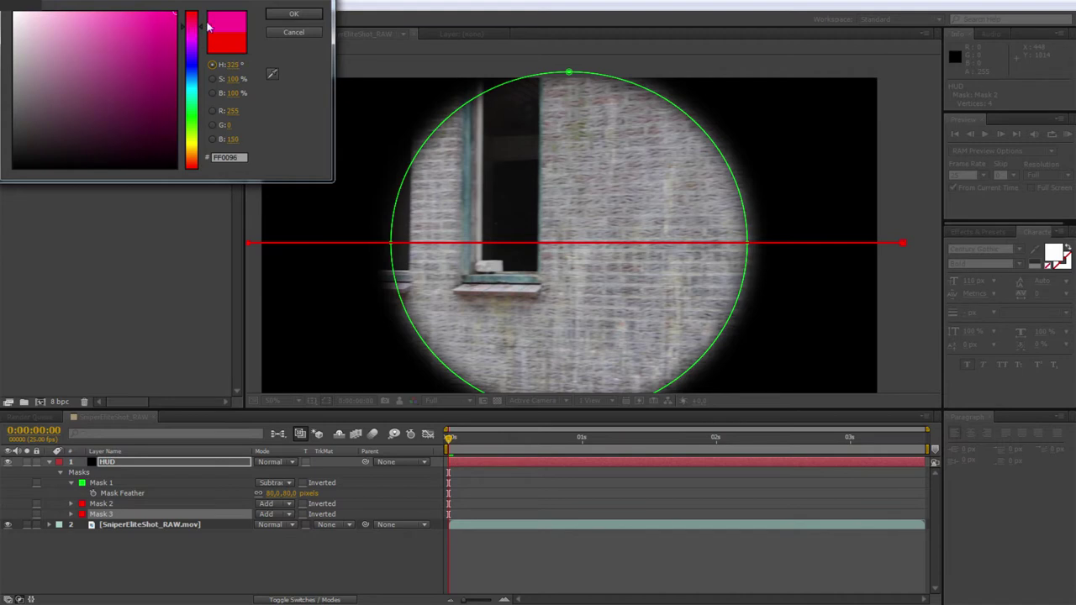
{"action": "left_click", "coordinate": [295, 17]}
Step: Position Mask 3 as the vertical crosshair line centred in the scope
{"action": "left_click_drag", "start_coordinate": [851, 295], "coordinate": [676, 291]}
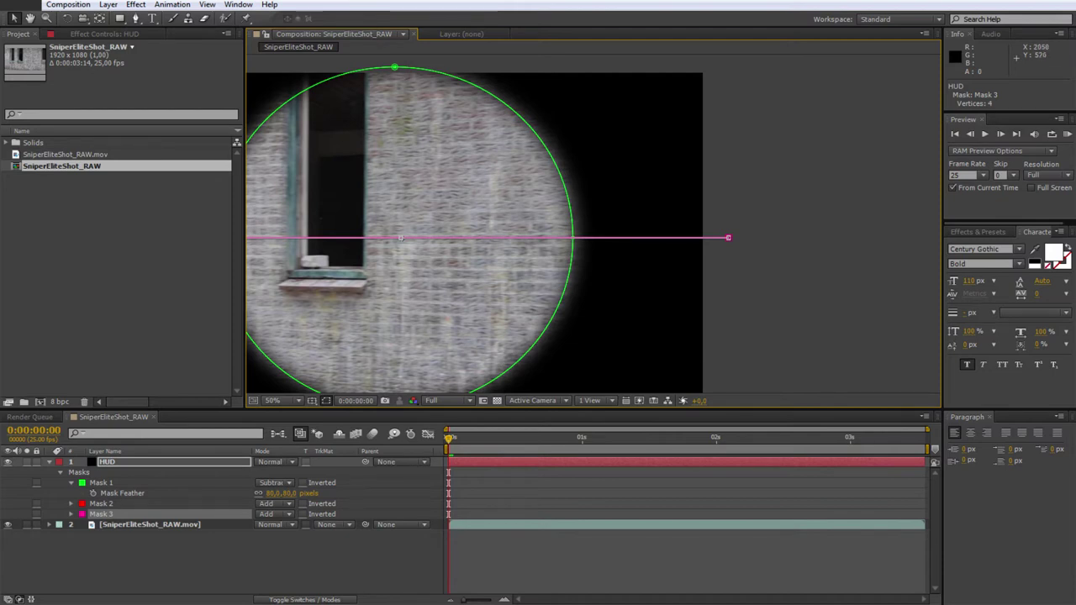
{"action": "left_click_drag", "start_coordinate": [729, 238], "coordinate": [729, 257]}
{"action": "key", "text": "ctrl+z"}
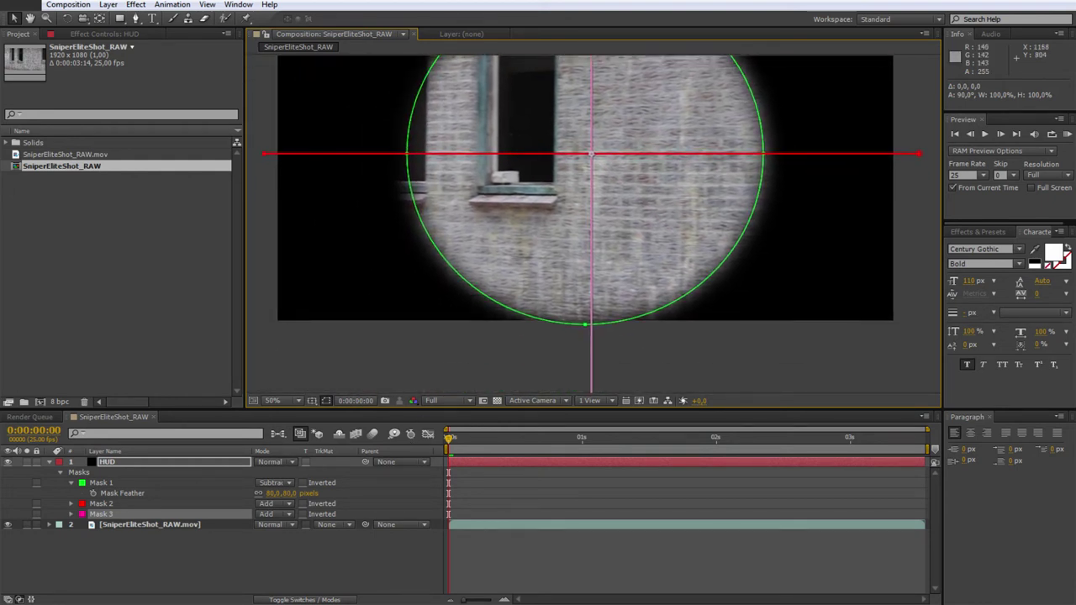
{"action": "scroll", "coordinate": [583, 94], "scroll_direction": "up", "scroll_amount": 2}
{"action": "scroll", "coordinate": [599, 215], "scroll_direction": "down", "scroll_amount": 3}
{"action": "scroll", "coordinate": [599, 214], "scroll_direction": "down", "scroll_amount": 3}
{"action": "scroll", "coordinate": [599, 214], "scroll_direction": "down", "scroll_amount": 1}
{"action": "scroll", "coordinate": [631, 217], "scroll_direction": "up", "scroll_amount": 1}
{"action": "left_click_drag", "start_coordinate": [657, 226], "coordinate": [630, 226]}
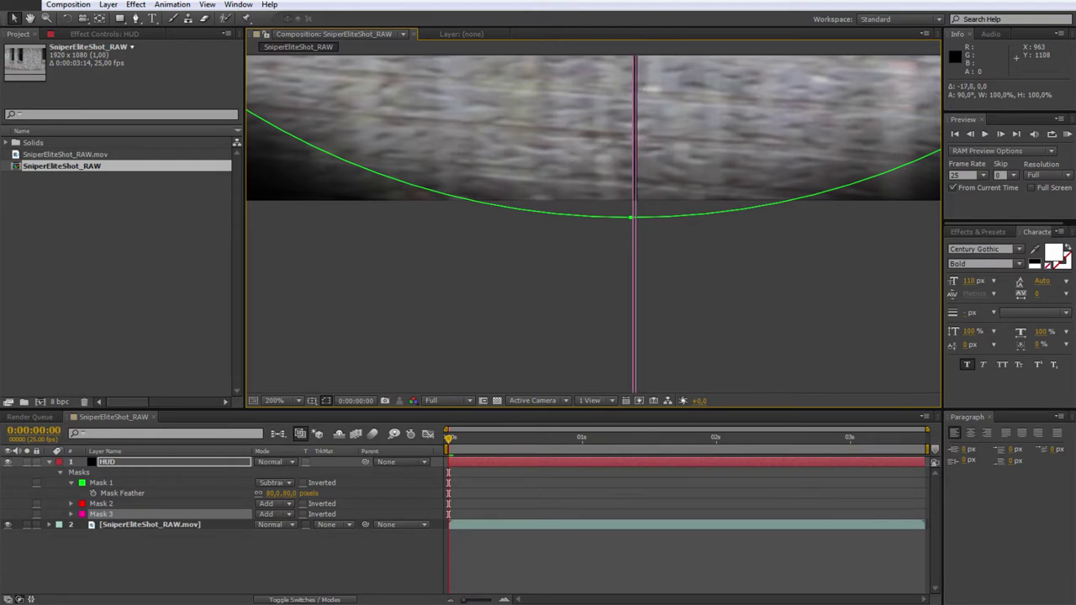
{"action": "scroll", "coordinate": [592, 224], "scroll_direction": "up", "scroll_amount": 1}
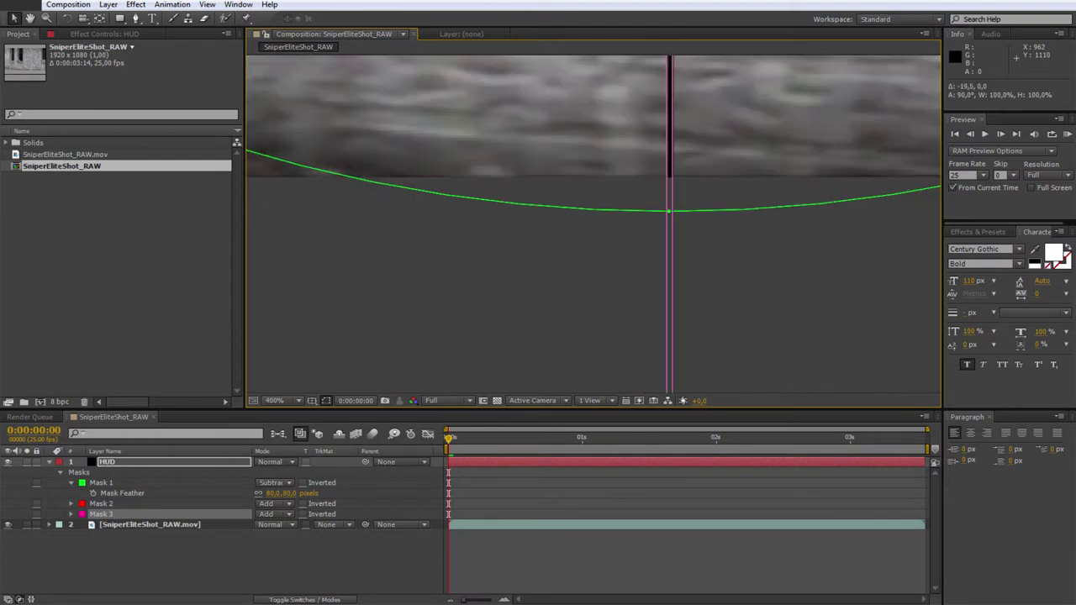
{"action": "left_click_drag", "start_coordinate": [670, 210], "coordinate": [667, 210]}
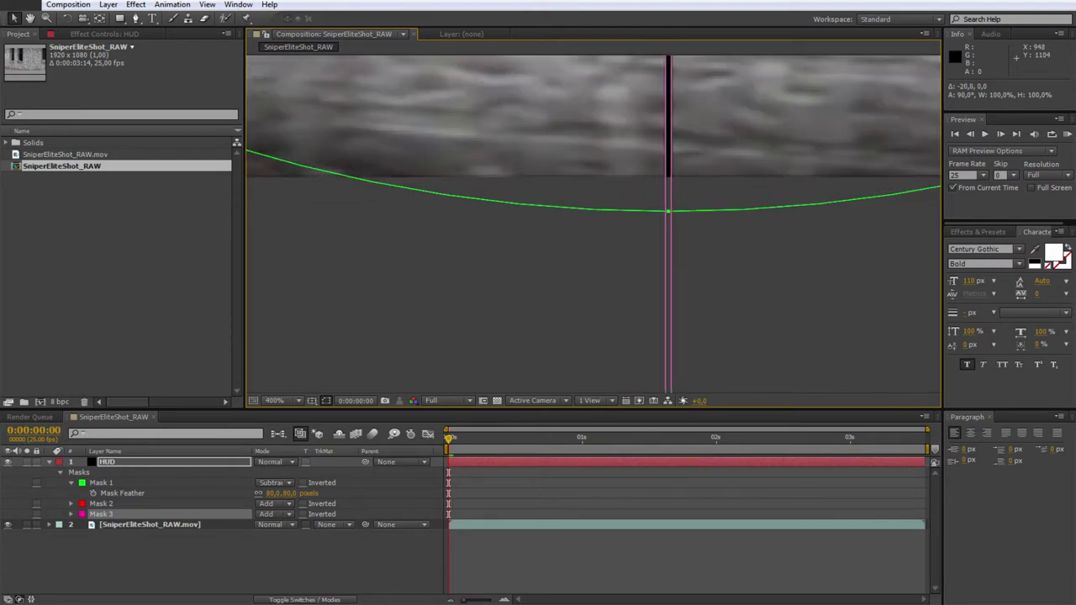
{"action": "scroll", "coordinate": [667, 211], "scroll_direction": "down", "scroll_amount": 4}
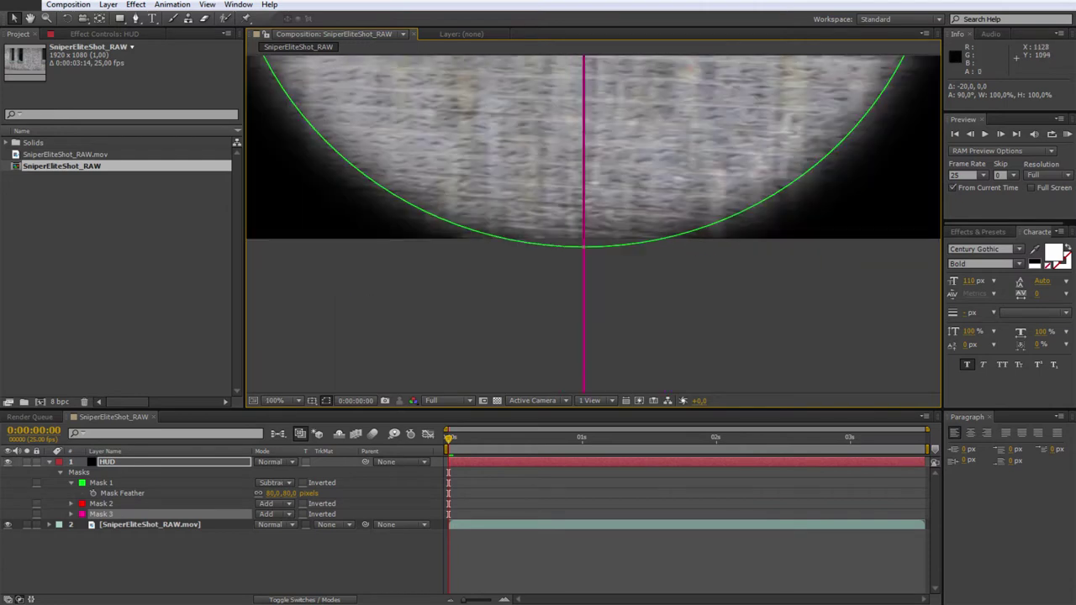
{"action": "scroll", "coordinate": [667, 210], "scroll_direction": "down", "scroll_amount": 5}
{"action": "scroll", "coordinate": [599, 201], "scroll_direction": "up", "scroll_amount": 1}
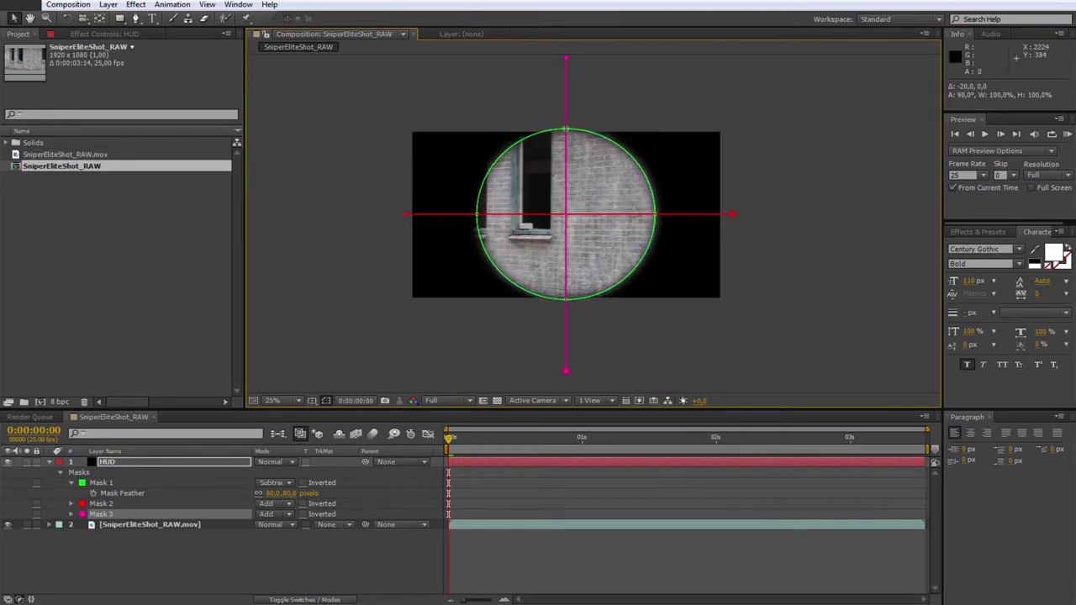
Step: Deselect the HUD layer and preview the finished crosshair scope
{"action": "left_click", "coordinate": [786, 226]}
{"action": "scroll", "coordinate": [682, 280], "scroll_direction": "up", "scroll_amount": 1}
{"action": "scroll", "coordinate": [673, 277], "scroll_direction": "up", "scroll_amount": 1}
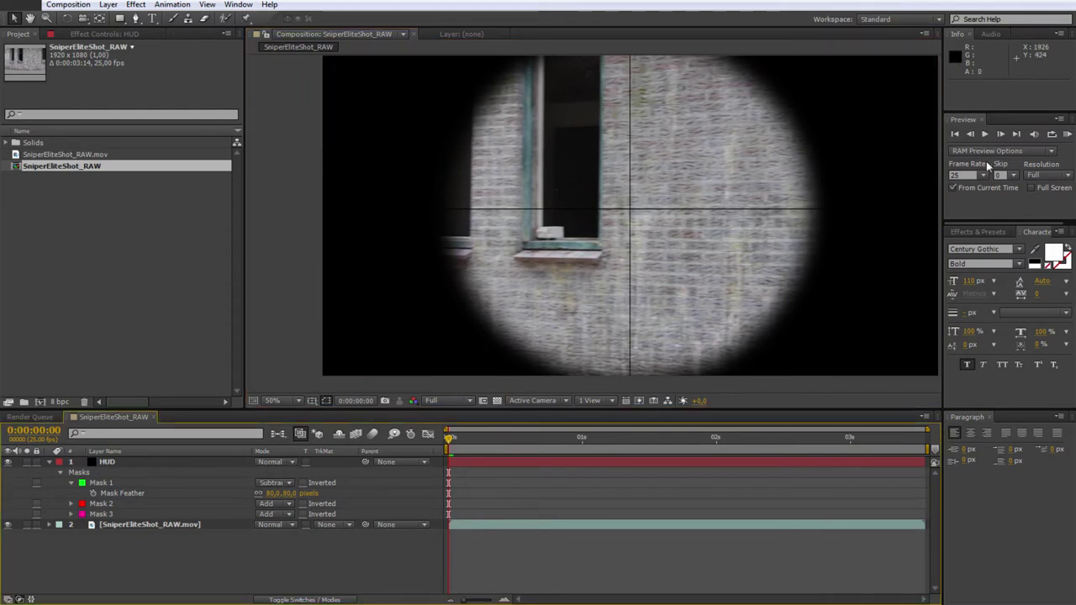
{"action": "left_click", "coordinate": [1068, 133]}
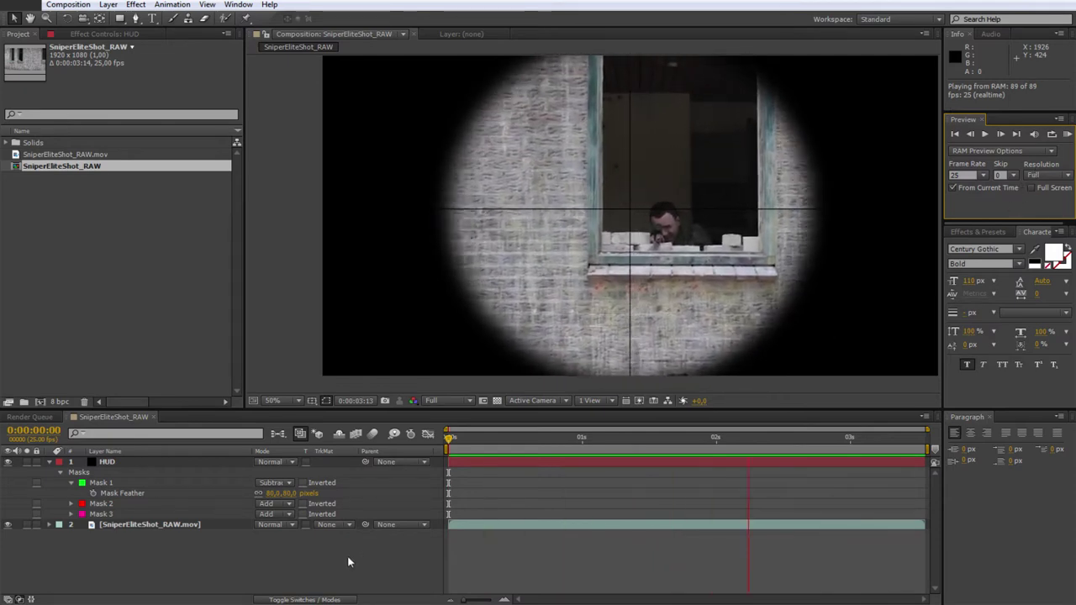
Step: Stop the preview and set the playhead to 0:00:00:10
{"action": "left_click", "coordinate": [347, 555]}
{"action": "left_click_drag", "start_coordinate": [451, 446], "coordinate": [502, 445]}
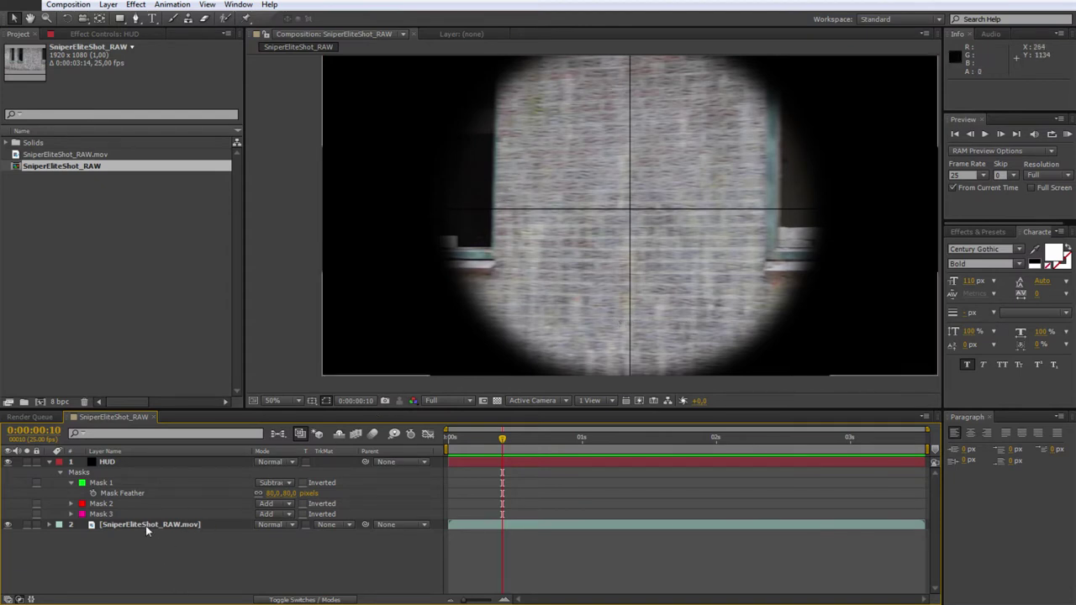
Step: Duplicate Mask 3 as Mask 4 and change its colour from pink to purple
{"action": "left_click", "coordinate": [102, 514]}
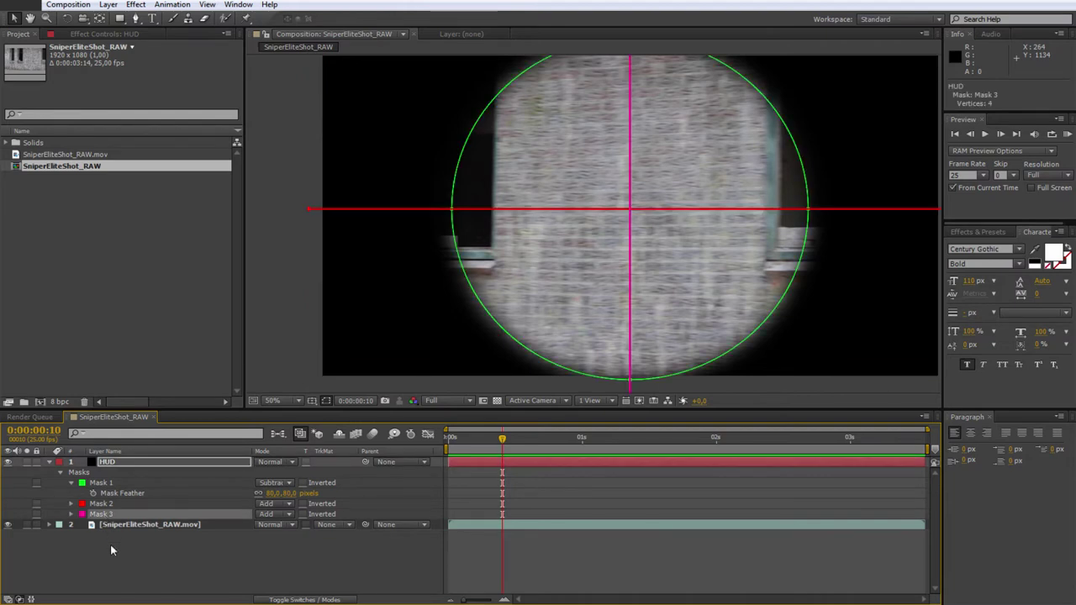
{"action": "key", "text": "ctrl+d"}
{"action": "left_click", "coordinate": [82, 524]}
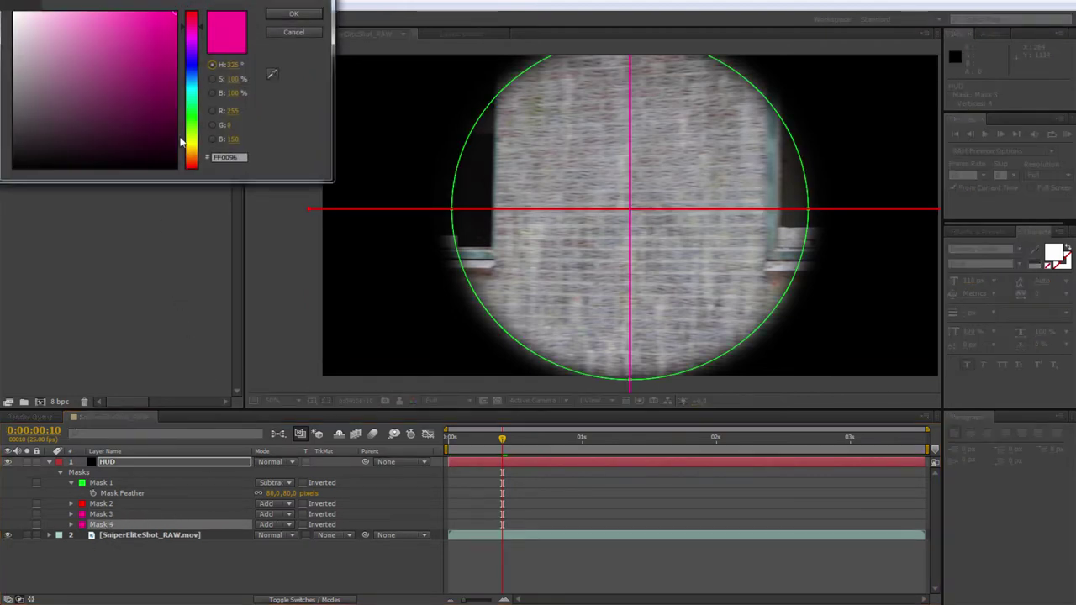
{"action": "left_click_drag", "start_coordinate": [195, 46], "coordinate": [193, 61]}
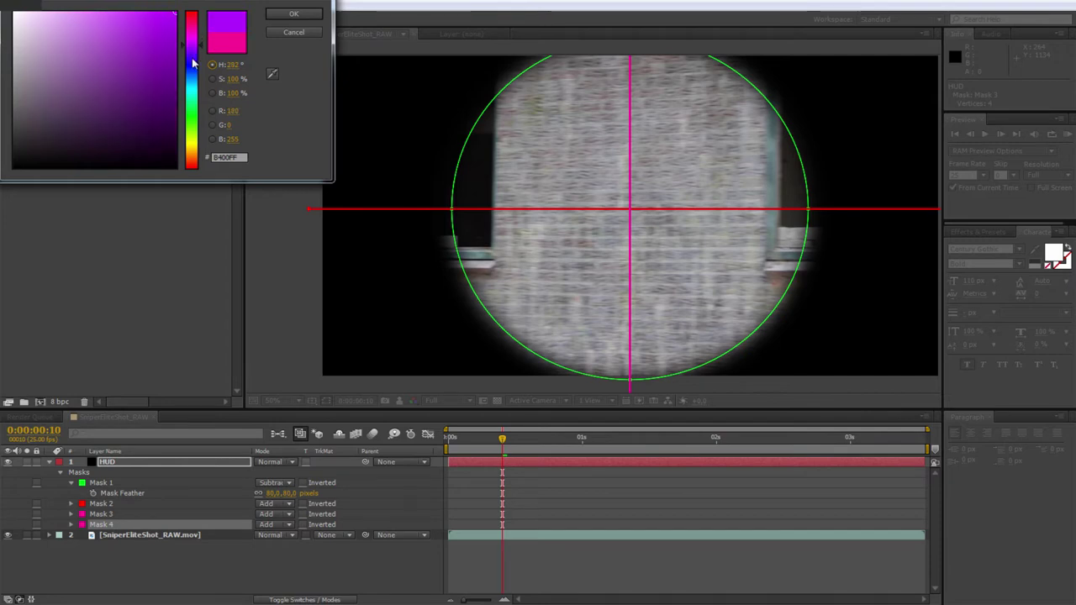
{"action": "left_click", "coordinate": [293, 15]}
Step: Shift the purple line just beside the pink vertical line, then duplicate it as Mask 5
{"action": "scroll", "coordinate": [631, 219], "scroll_direction": "down", "scroll_amount": 5}
{"action": "scroll", "coordinate": [630, 219], "scroll_direction": "down", "scroll_amount": 5}
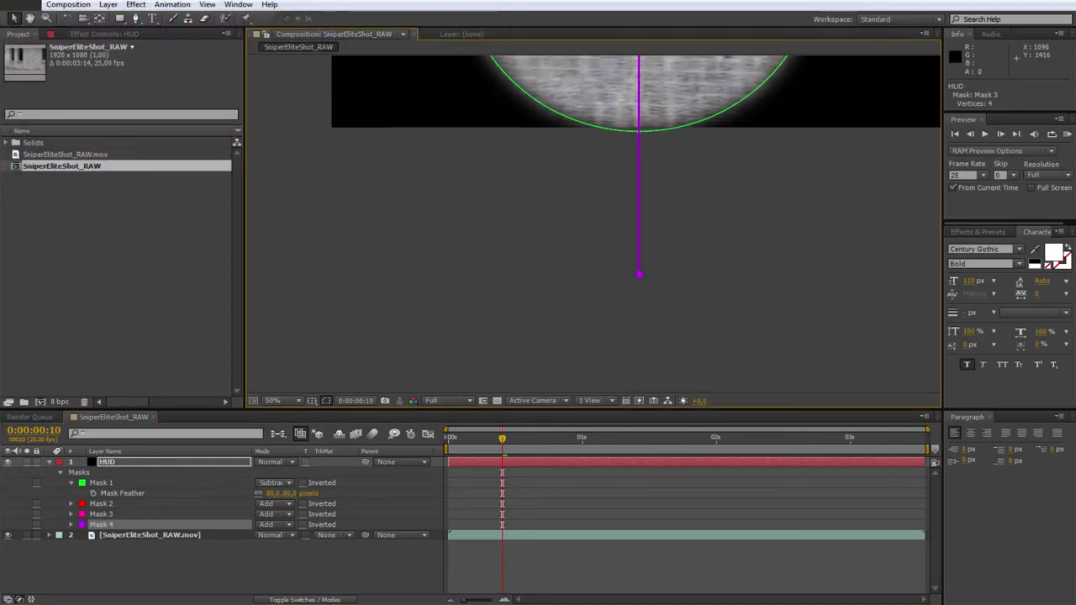
{"action": "scroll", "coordinate": [630, 218], "scroll_direction": "down", "scroll_amount": 5}
{"action": "scroll", "coordinate": [685, 138], "scroll_direction": "up", "scroll_amount": 5}
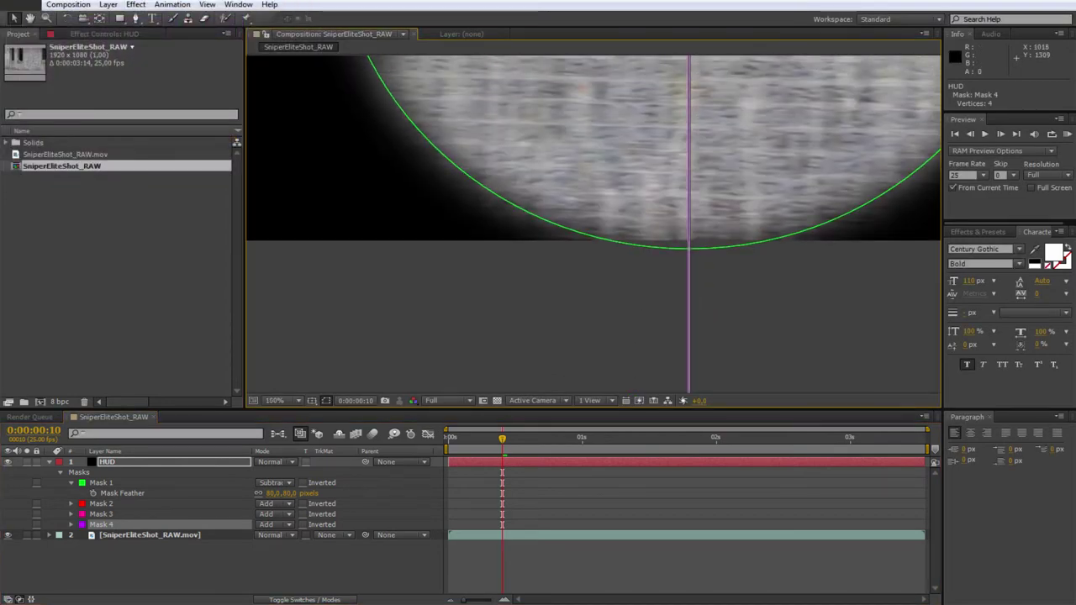
{"action": "scroll", "coordinate": [685, 137], "scroll_direction": "up", "scroll_amount": 5}
{"action": "scroll", "coordinate": [684, 137], "scroll_direction": "up", "scroll_amount": 5}
{"action": "scroll", "coordinate": [684, 137], "scroll_direction": "up", "scroll_amount": 2}
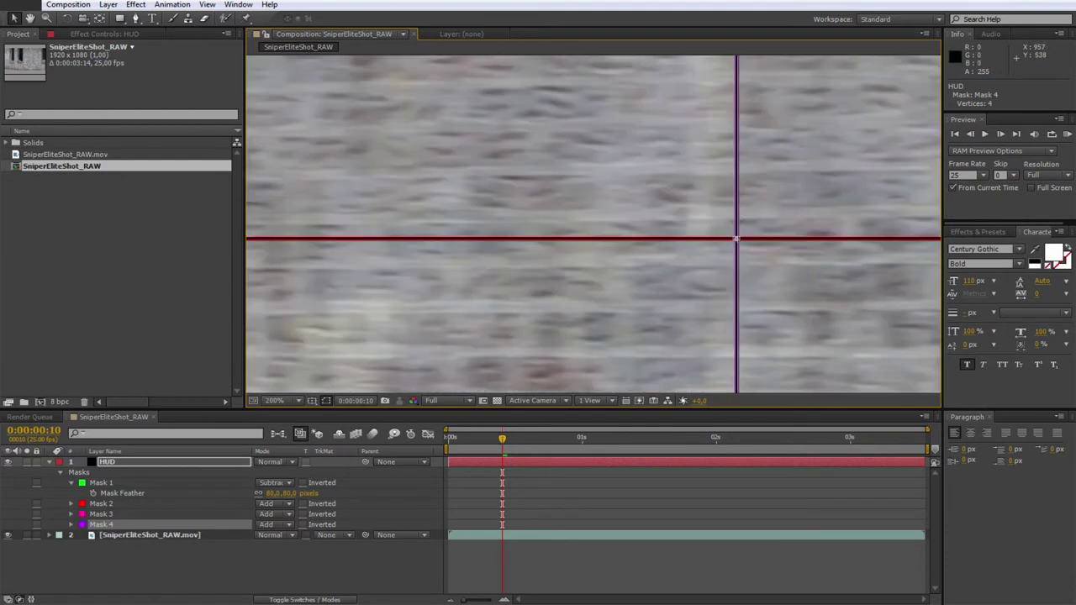
{"action": "left_click_drag", "start_coordinate": [736, 240], "coordinate": [735, 239]}
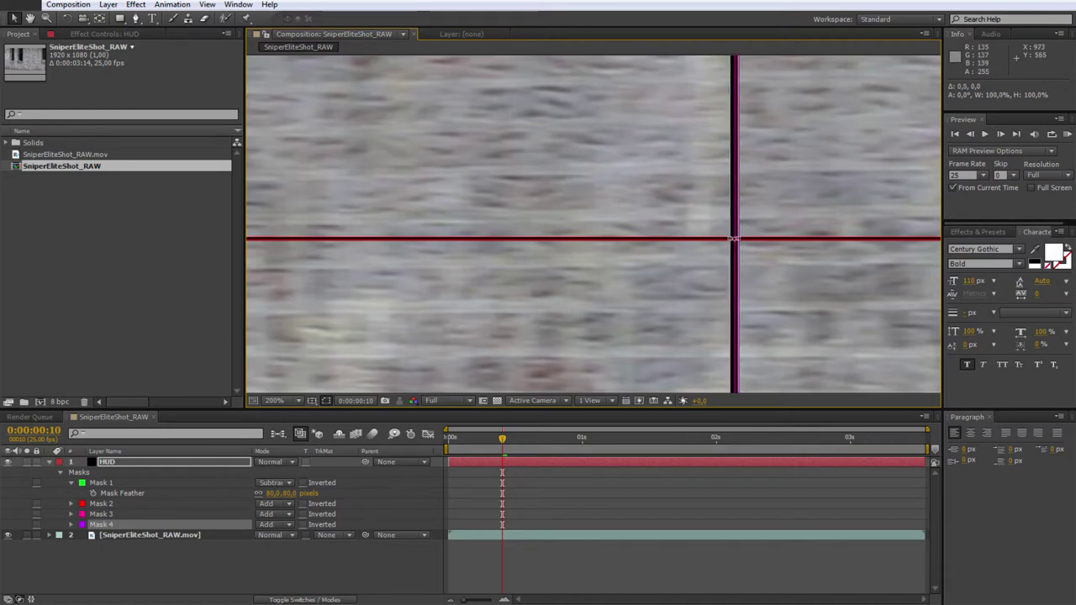
{"action": "key", "text": "Right"}
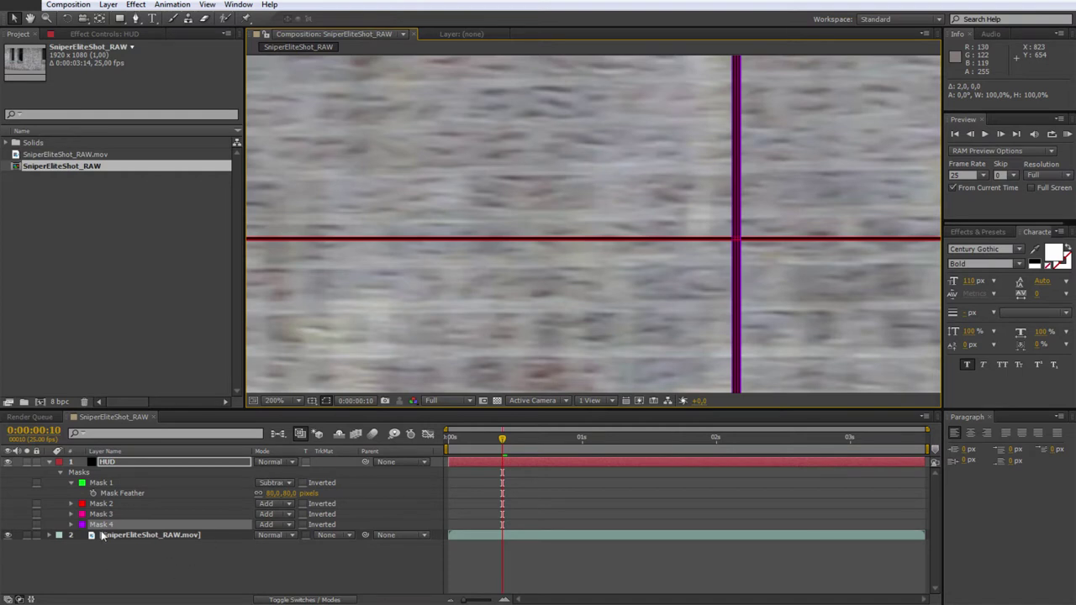
{"action": "key", "text": "ctrl+d"}
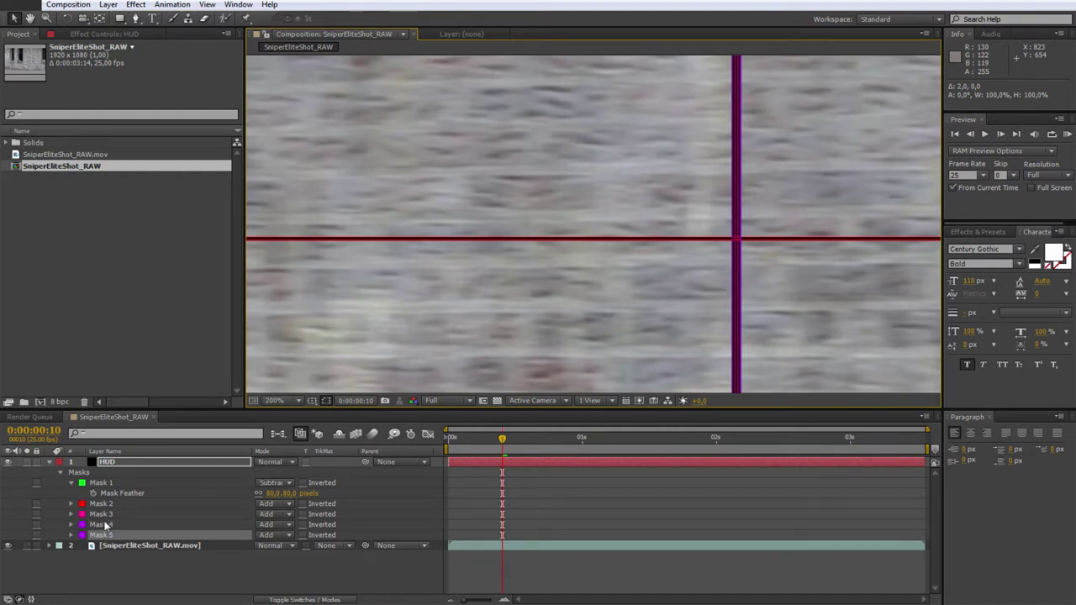
Step: Change Mask 5's colour to blue
{"action": "left_click", "coordinate": [100, 525]}
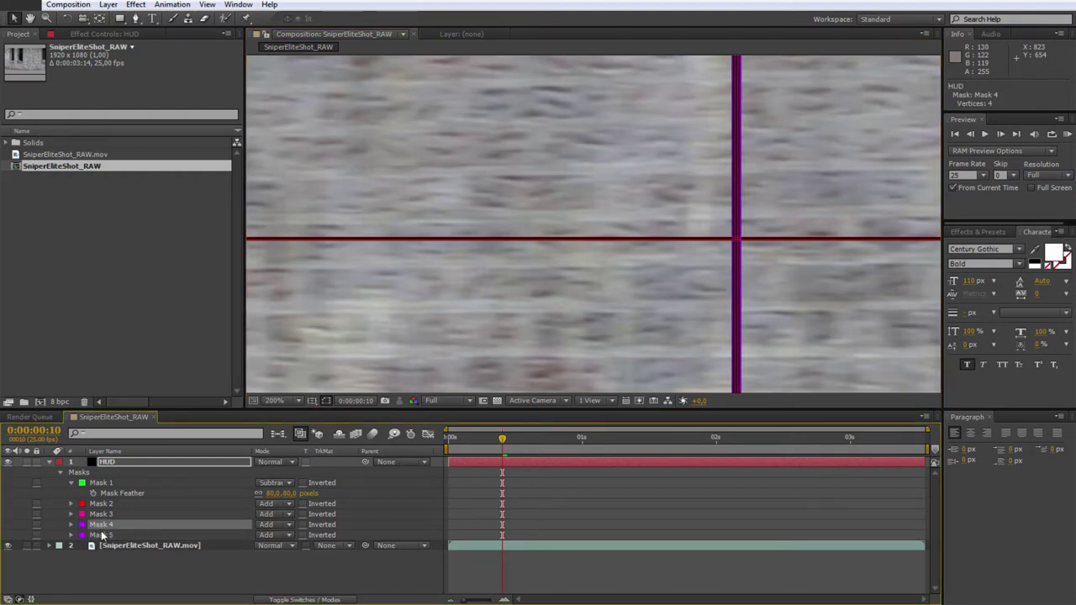
{"action": "left_click", "coordinate": [101, 535]}
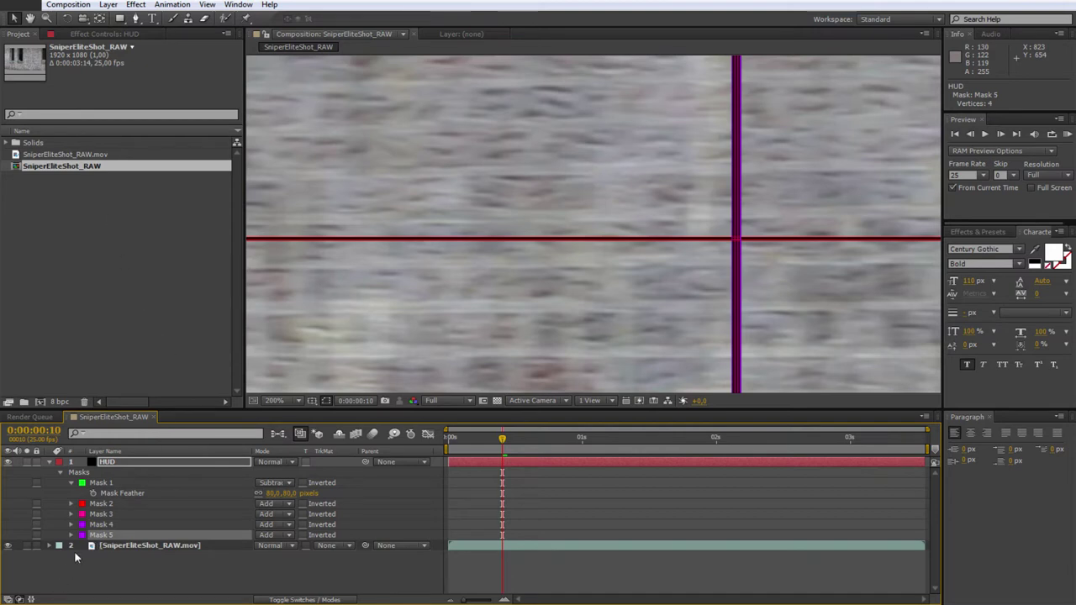
{"action": "left_click", "coordinate": [82, 535]}
{"action": "left_click_drag", "start_coordinate": [197, 52], "coordinate": [200, 65]}
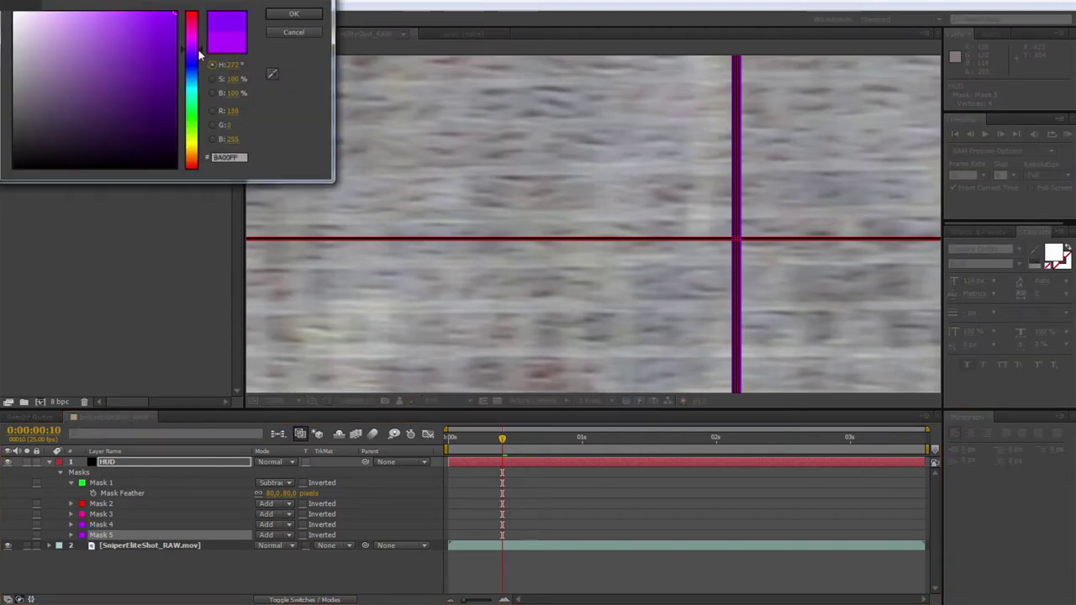
{"action": "left_click", "coordinate": [293, 14]}
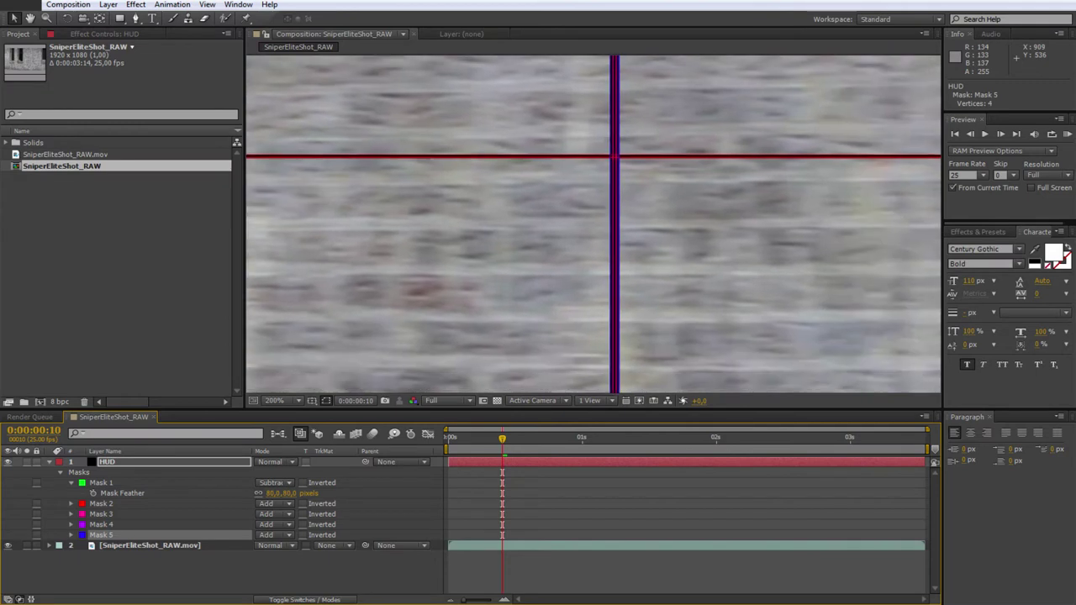
Step: Position the blue duplicate line, then hide the mask outlines and zoom to check the crosshair thickness
{"action": "scroll", "coordinate": [580, 383], "scroll_direction": "up", "scroll_amount": 5}
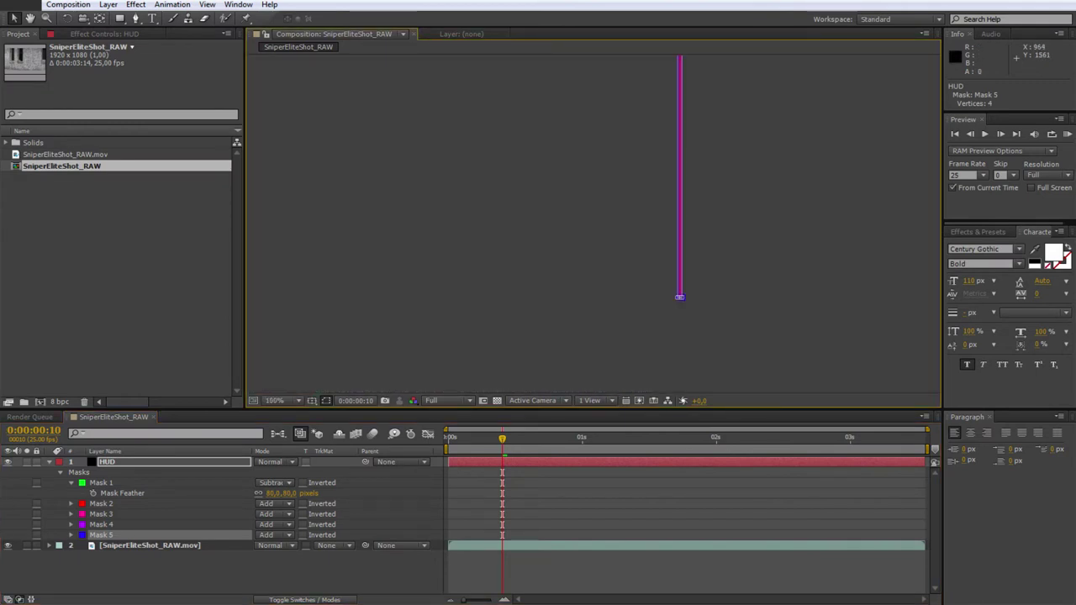
{"action": "left_click_drag", "start_coordinate": [680, 176], "coordinate": [680, 176]}
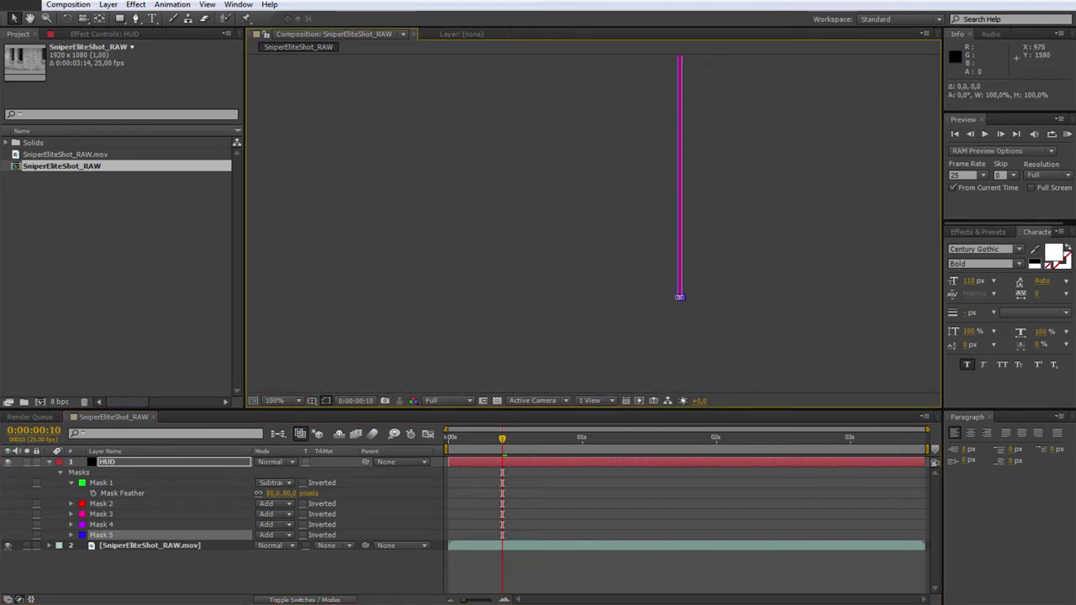
{"action": "scroll", "coordinate": [658, 267], "scroll_direction": "down", "scroll_amount": 5}
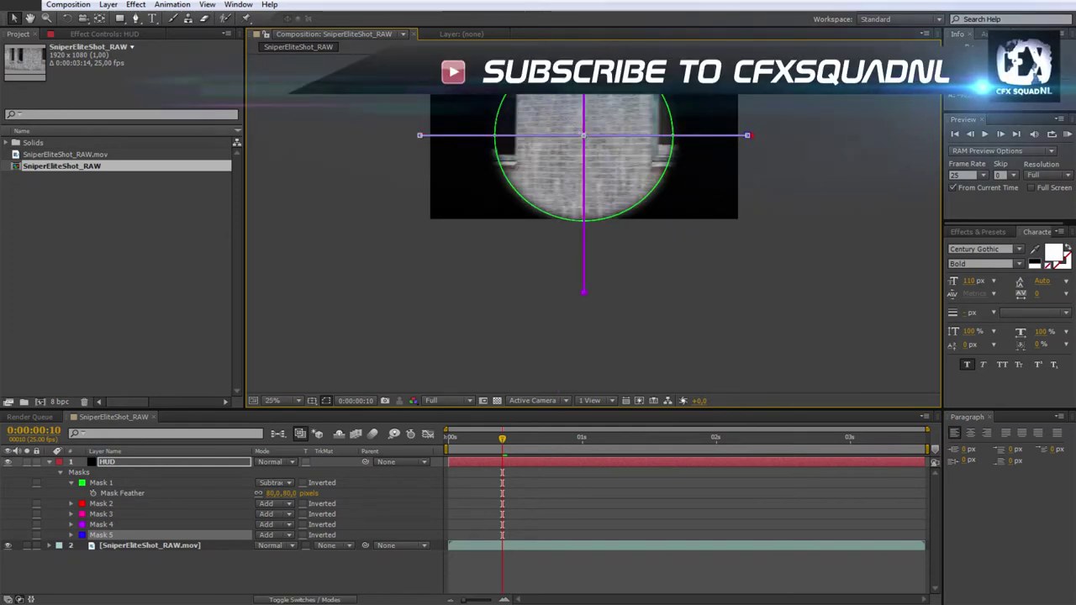
{"action": "scroll", "coordinate": [735, 122], "scroll_direction": "up", "scroll_amount": 1}
{"action": "scroll", "coordinate": [736, 122], "scroll_direction": "up", "scroll_amount": 4}
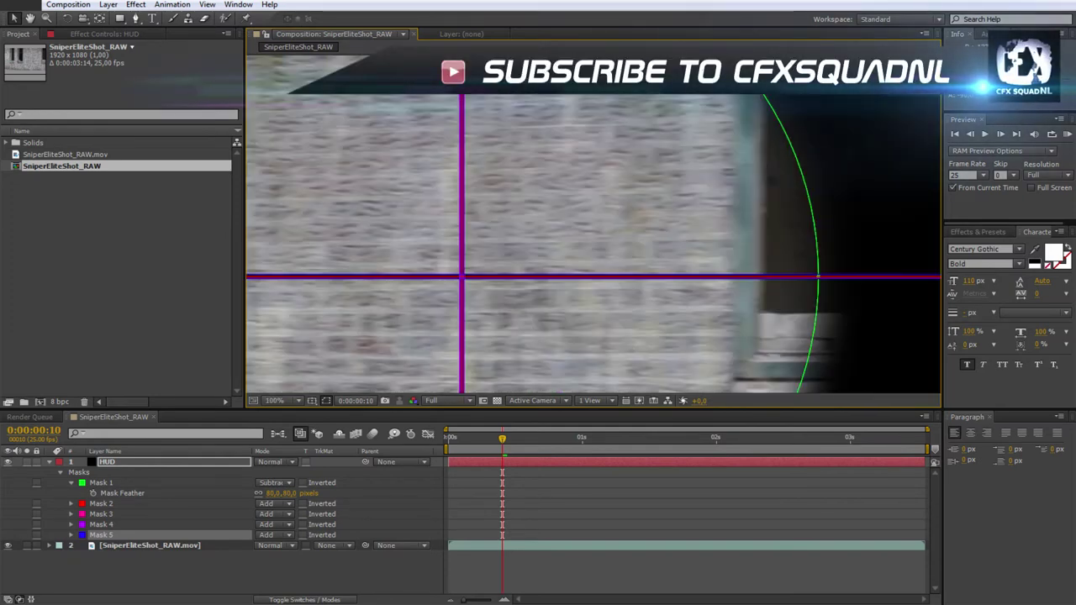
{"action": "scroll", "coordinate": [736, 122], "scroll_direction": "up", "scroll_amount": 2}
{"action": "scroll", "coordinate": [736, 122], "scroll_direction": "up", "scroll_amount": 1}
{"action": "scroll", "coordinate": [588, 252], "scroll_direction": "down", "scroll_amount": 2}
{"action": "scroll", "coordinate": [589, 252], "scroll_direction": "down", "scroll_amount": 2}
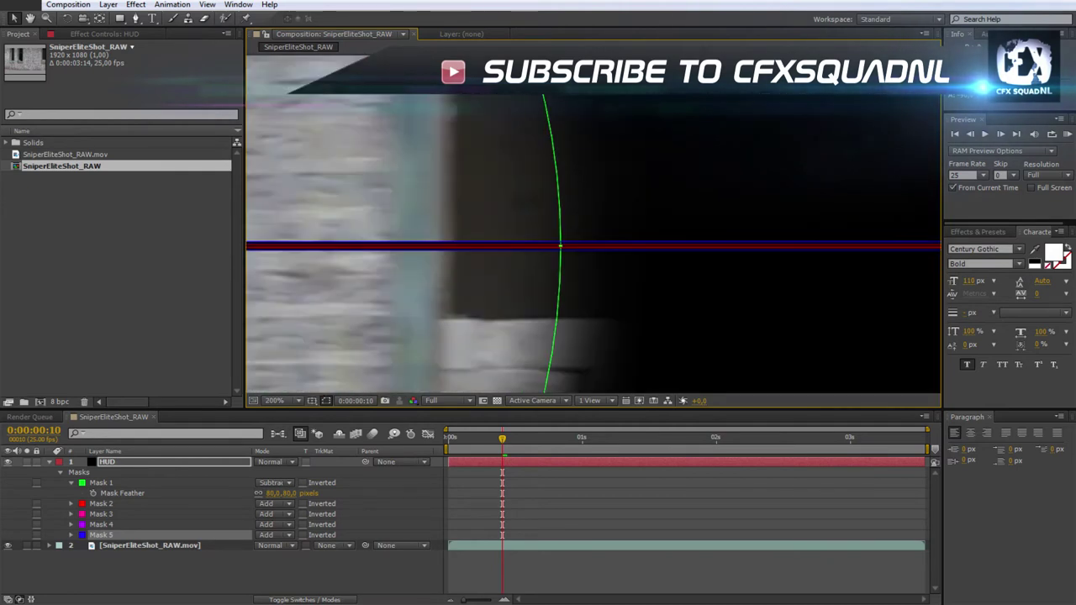
{"action": "scroll", "coordinate": [588, 252], "scroll_direction": "down", "scroll_amount": 2}
{"action": "scroll", "coordinate": [589, 252], "scroll_direction": "down", "scroll_amount": 2}
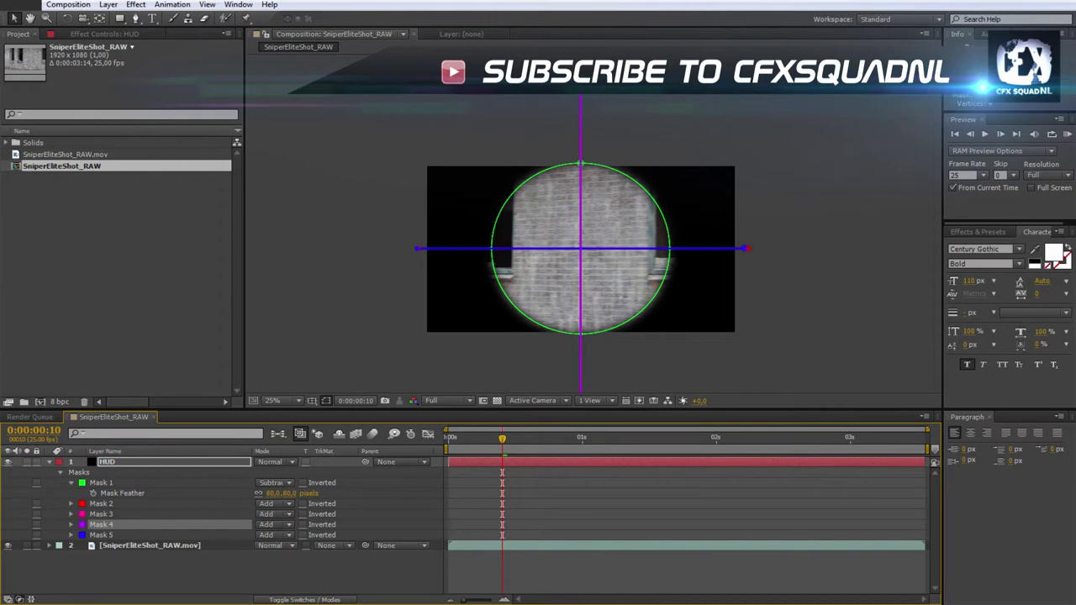
{"action": "left_click", "coordinate": [817, 322]}
{"action": "scroll", "coordinate": [757, 337], "scroll_direction": "up", "scroll_amount": 2}
{"action": "scroll", "coordinate": [756, 337], "scroll_direction": "up", "scroll_amount": 1}
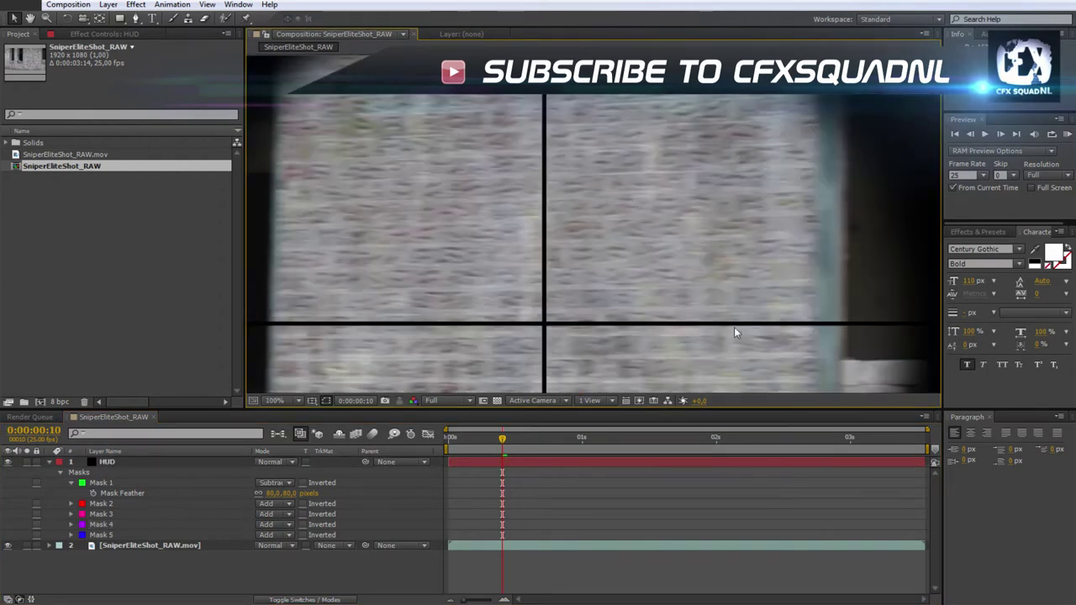
{"action": "scroll", "coordinate": [734, 327], "scroll_direction": "up", "scroll_amount": 1}
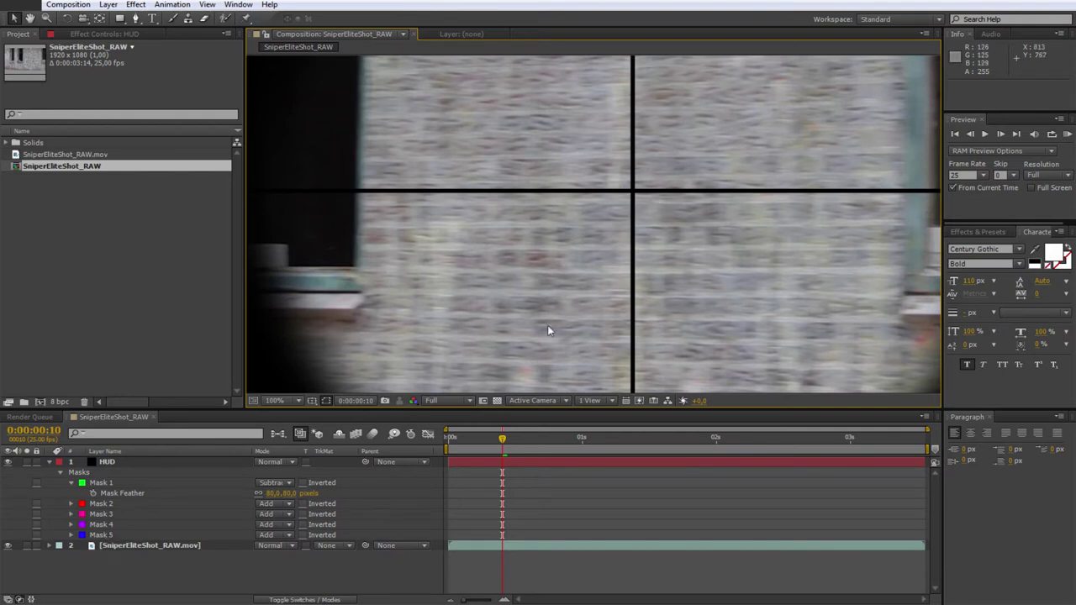
{"action": "scroll", "coordinate": [632, 173], "scroll_direction": "down", "scroll_amount": 2}
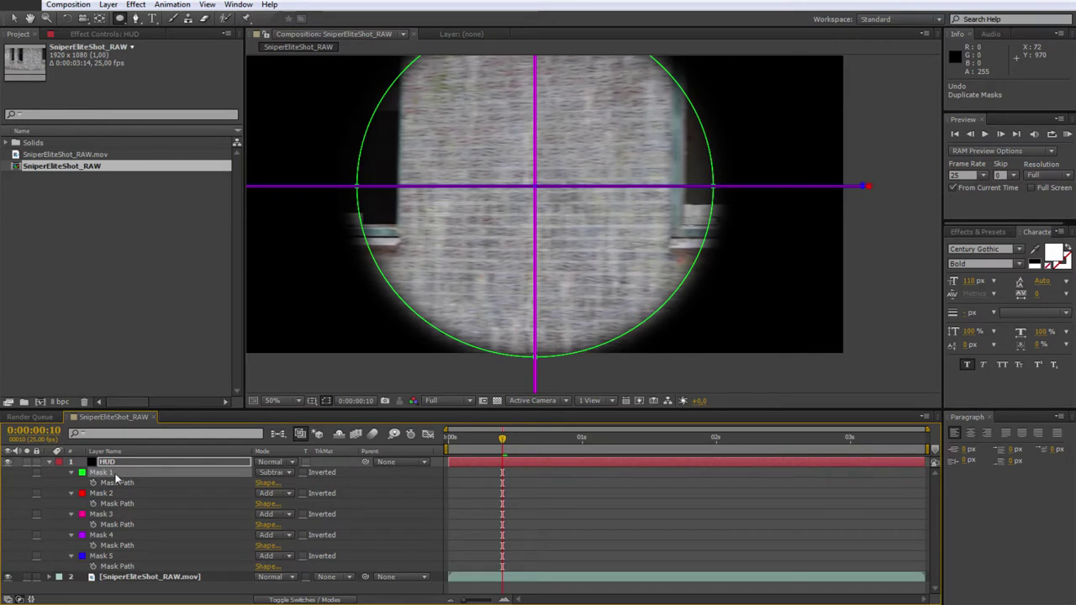
Step: Draw a large circular ellipse mask, Mask 6, centred on the crosshair intersection of the HUD layer
{"action": "left_click", "coordinate": [109, 465]}
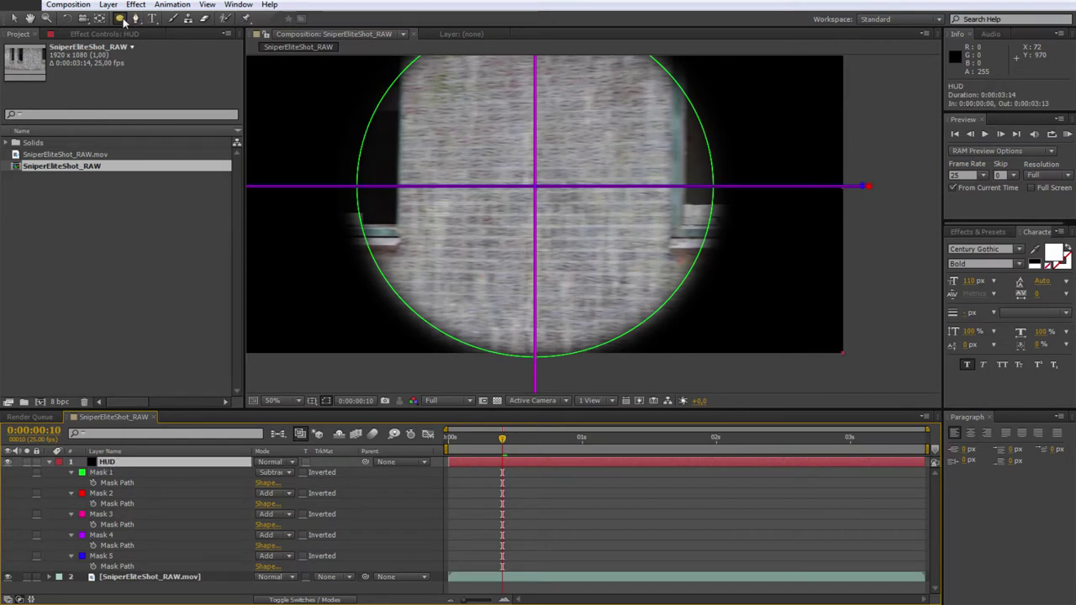
{"action": "left_click_drag", "start_coordinate": [120, 18], "coordinate": [160, 46]}
{"action": "left_click", "coordinate": [159, 45]}
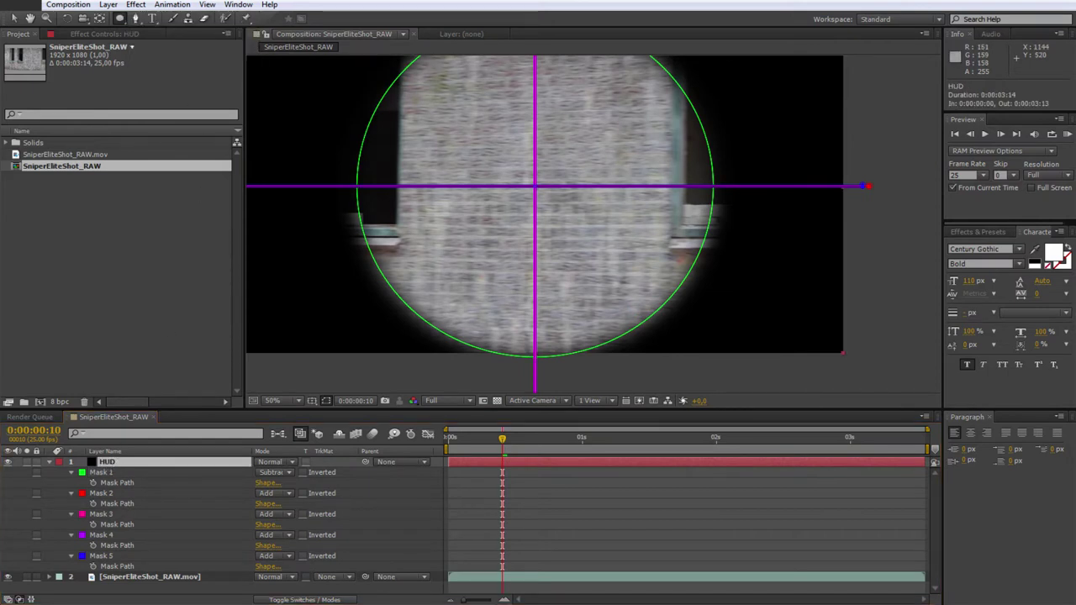
{"action": "key", "text": "period"}
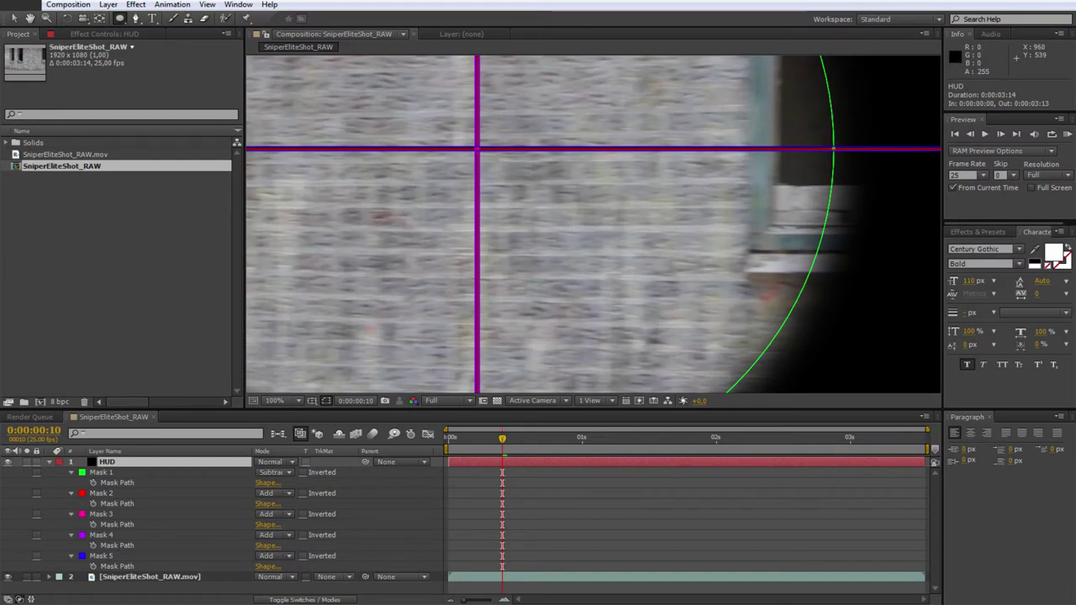
{"action": "left_click", "coordinate": [476, 149]}
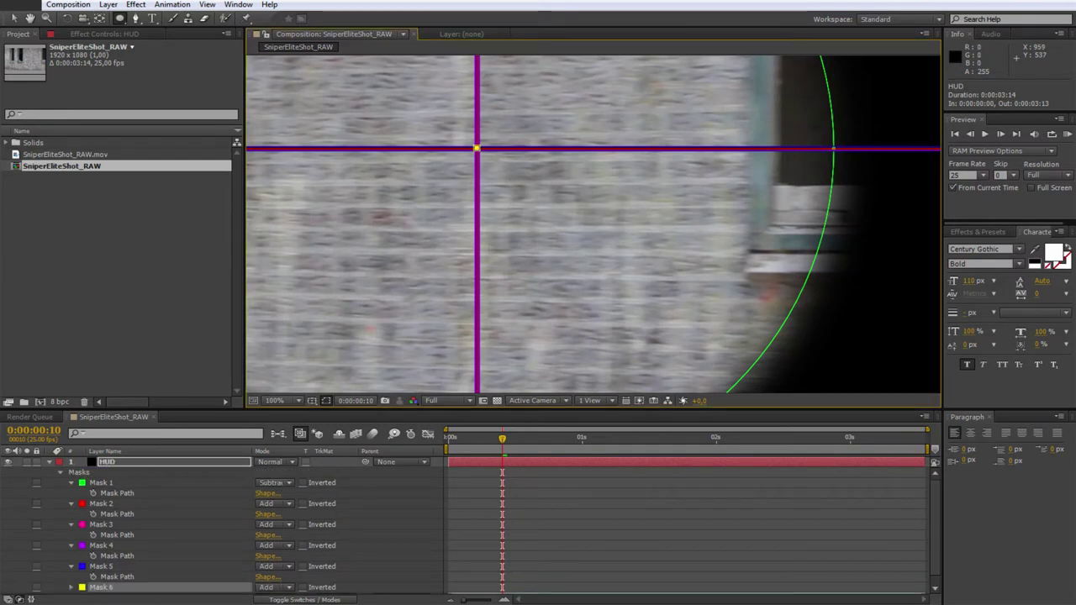
{"action": "left_click_drag", "start_coordinate": [476, 149], "coordinate": [541, 83]}
{"action": "mouse_move", "coordinate": [545, 213]}
{"action": "left_mouse_down"}
{"action": "mouse_move", "coordinate": [717, 380]}
{"action": "mouse_move", "coordinate": [711, 373]}
{"action": "left_mouse_up"}
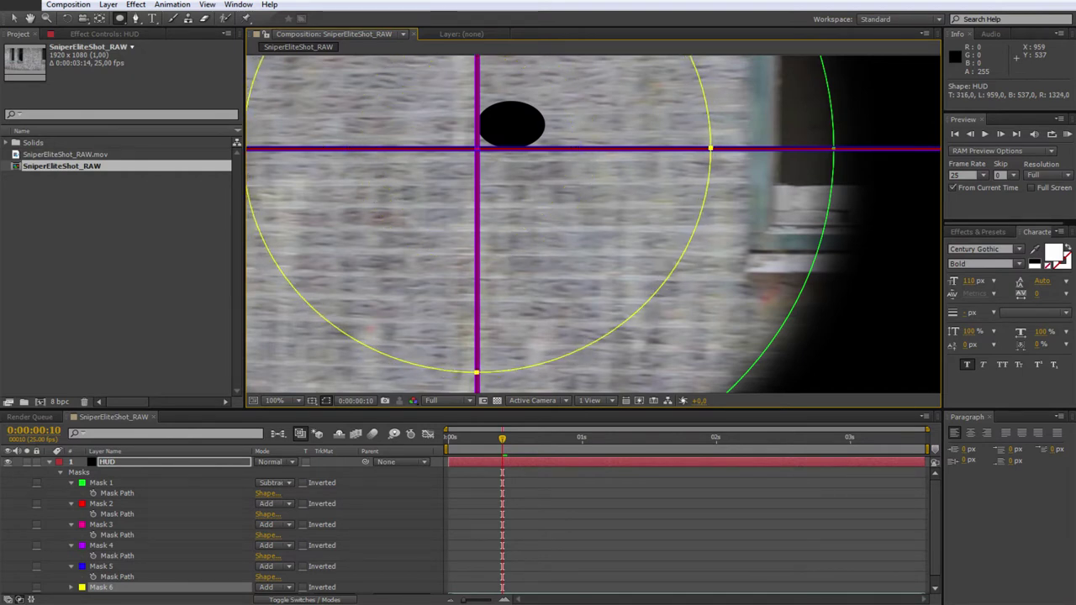
{"action": "left_click_drag", "start_coordinate": [710, 372], "coordinate": [711, 372]}
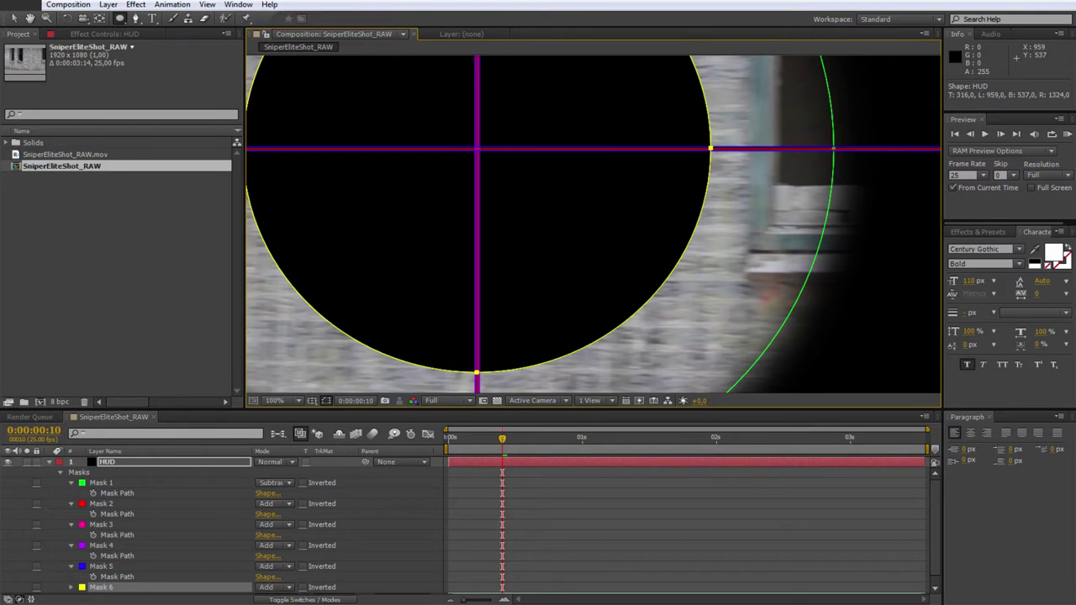
Step: Set Mask 6 to Subtract and preview the cleared crosshair centre at full view
{"action": "scroll", "coordinate": [288, 512], "scroll_direction": "down", "scroll_amount": 1}
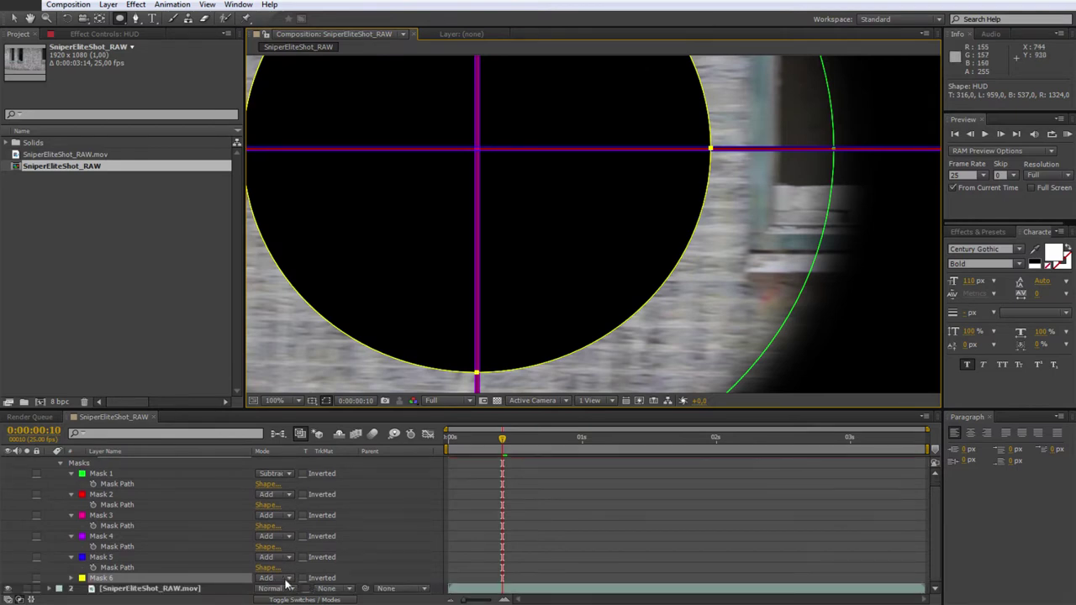
{"action": "left_click", "coordinate": [286, 580]}
{"action": "left_click", "coordinate": [300, 513]}
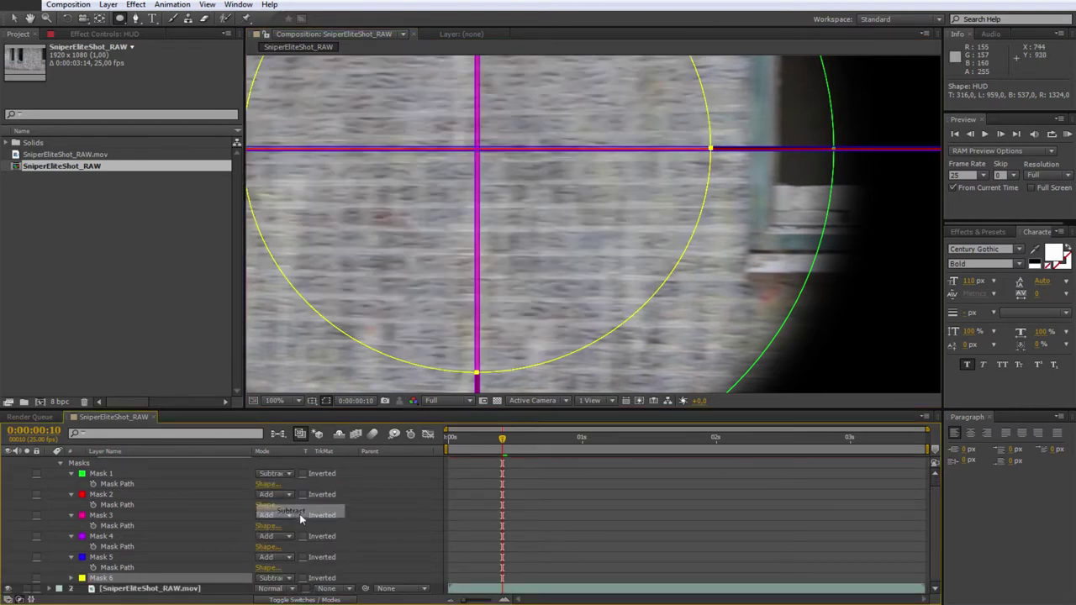
{"action": "key", "text": "comma"}
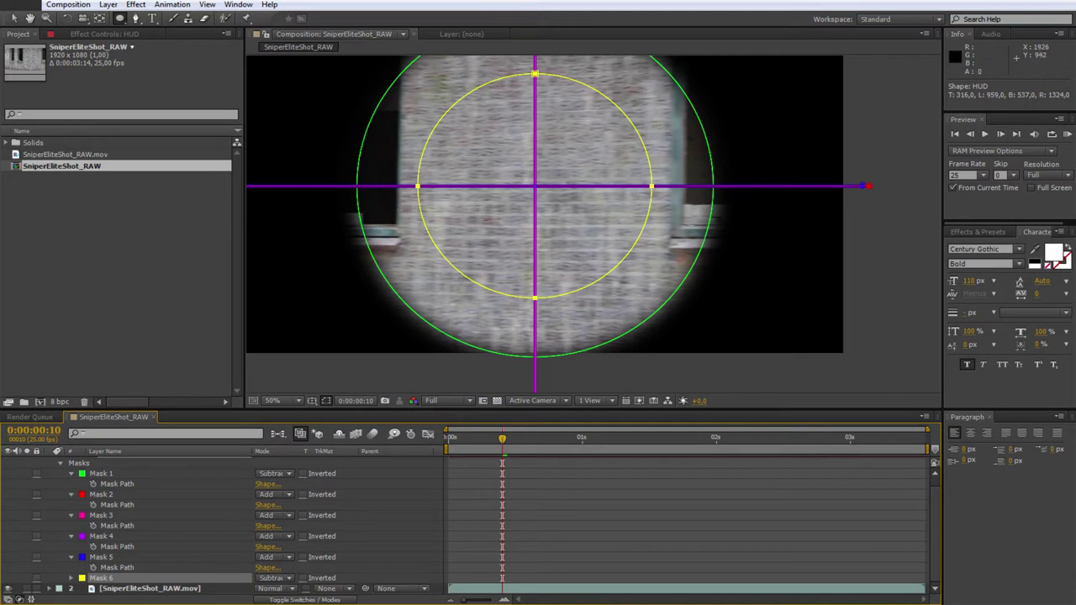
{"action": "left_click", "coordinate": [900, 339]}
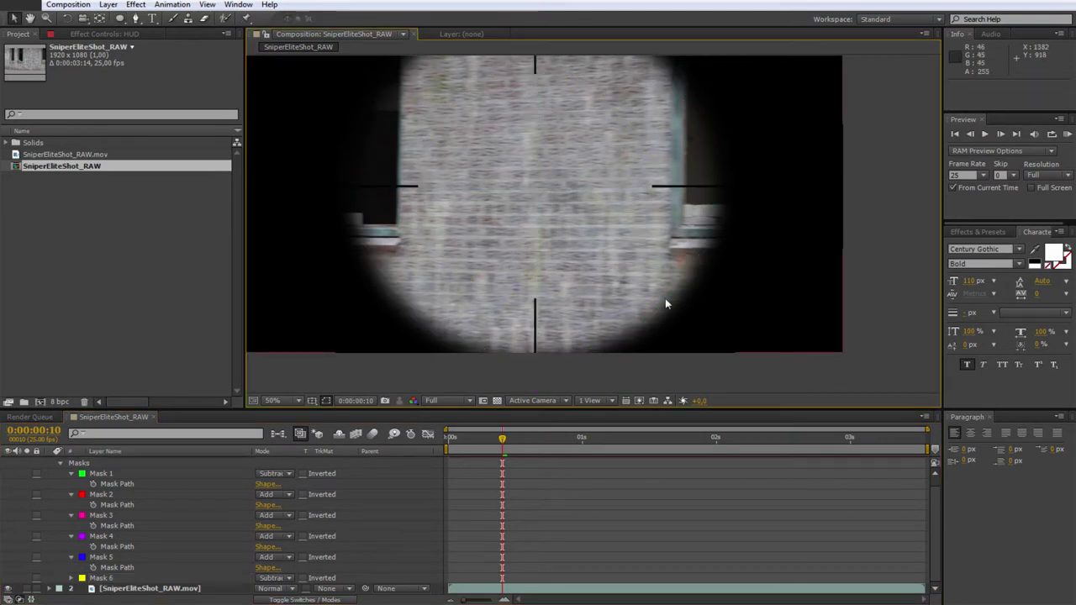
{"action": "left_click", "coordinate": [97, 580]}
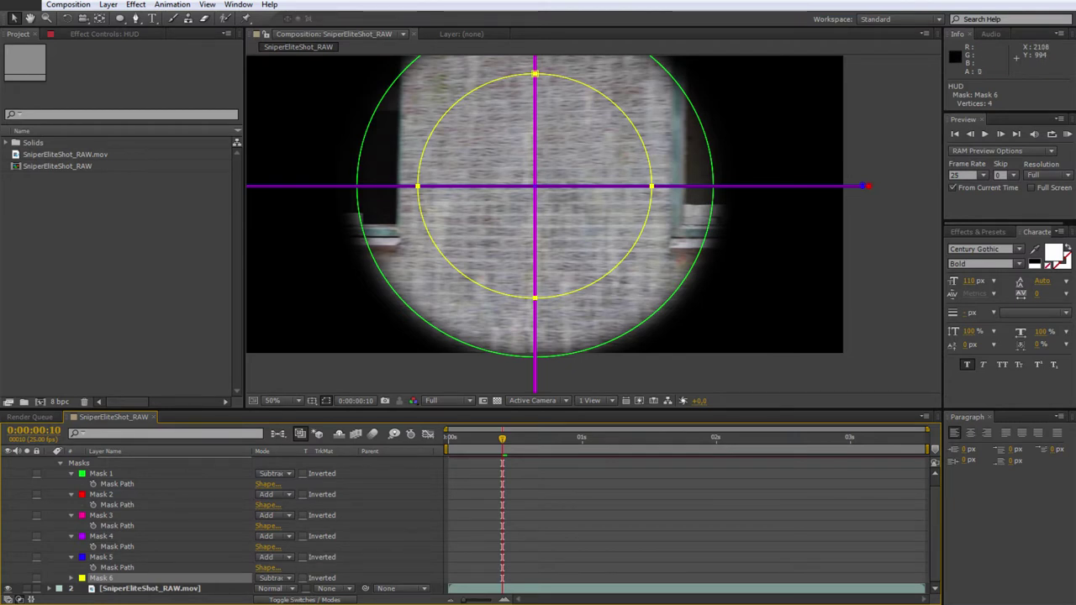
{"action": "left_click", "coordinate": [103, 496]}
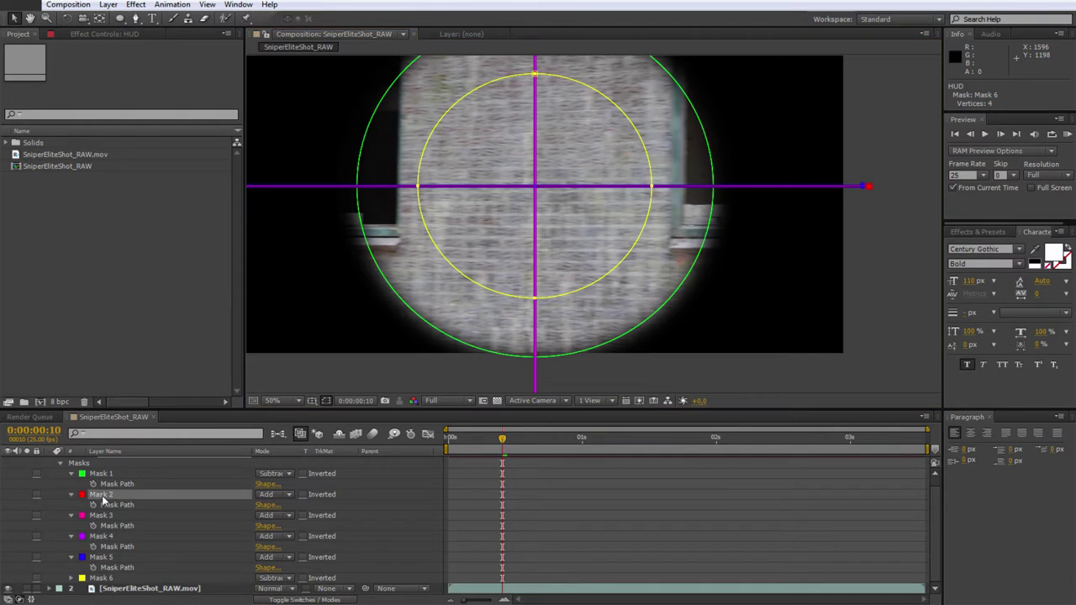
Step: Move Masks 2 and 3 below Mask 6 in the HUD mask list
{"action": "left_click", "coordinate": [101, 515], "text": "shift"}
{"action": "left_click_drag", "start_coordinate": [108, 501], "coordinate": [103, 586]}
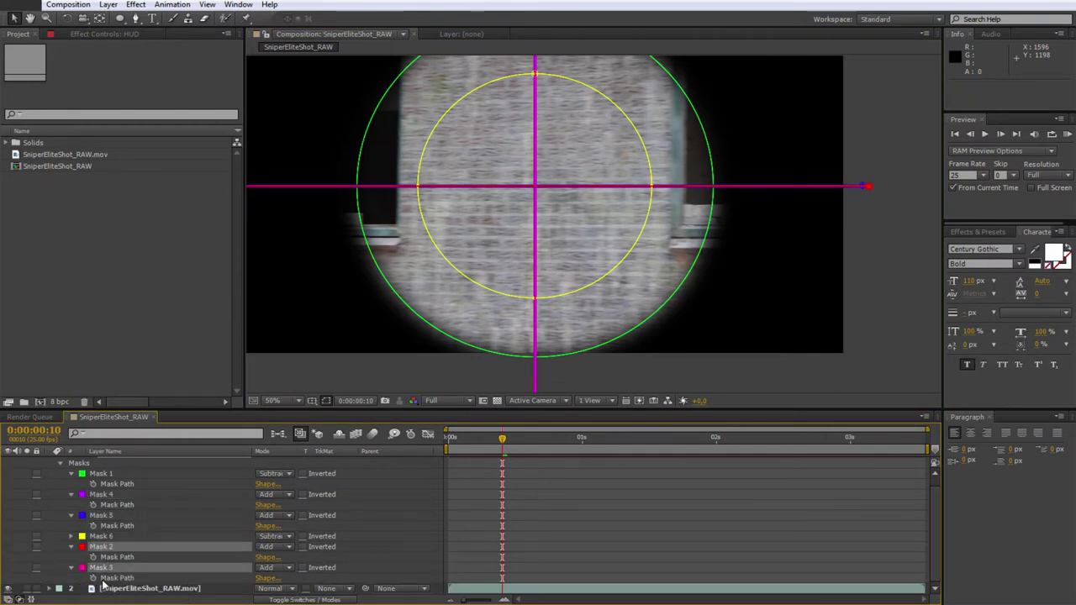
{"action": "left_click", "coordinate": [898, 312]}
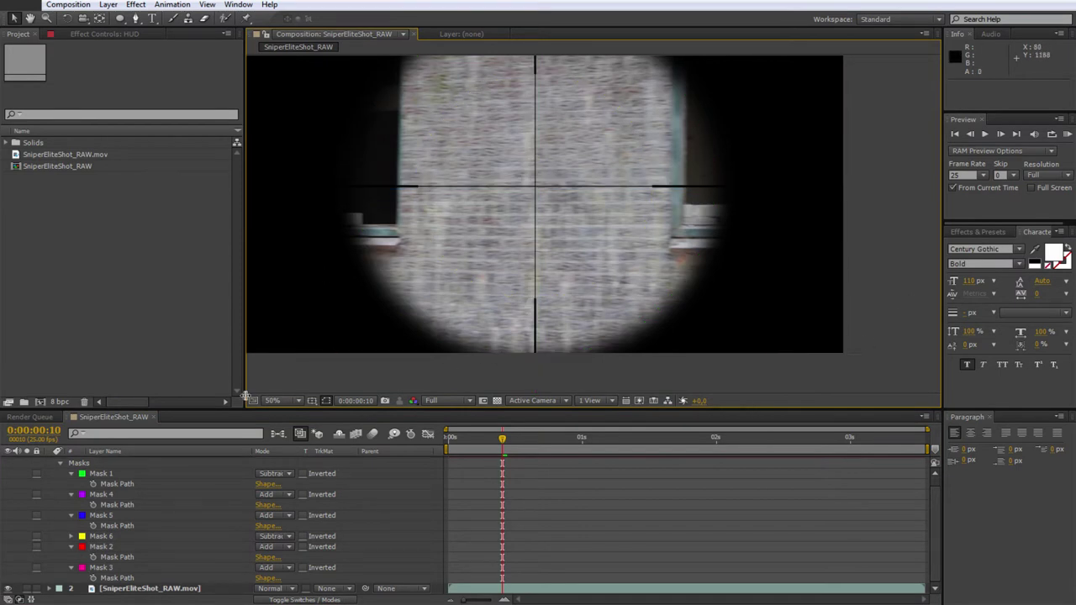
Step: Identify which crosshair lines Masks 4 and 5 are, then zoom around the whole frame to review
{"action": "left_click", "coordinate": [111, 505]}
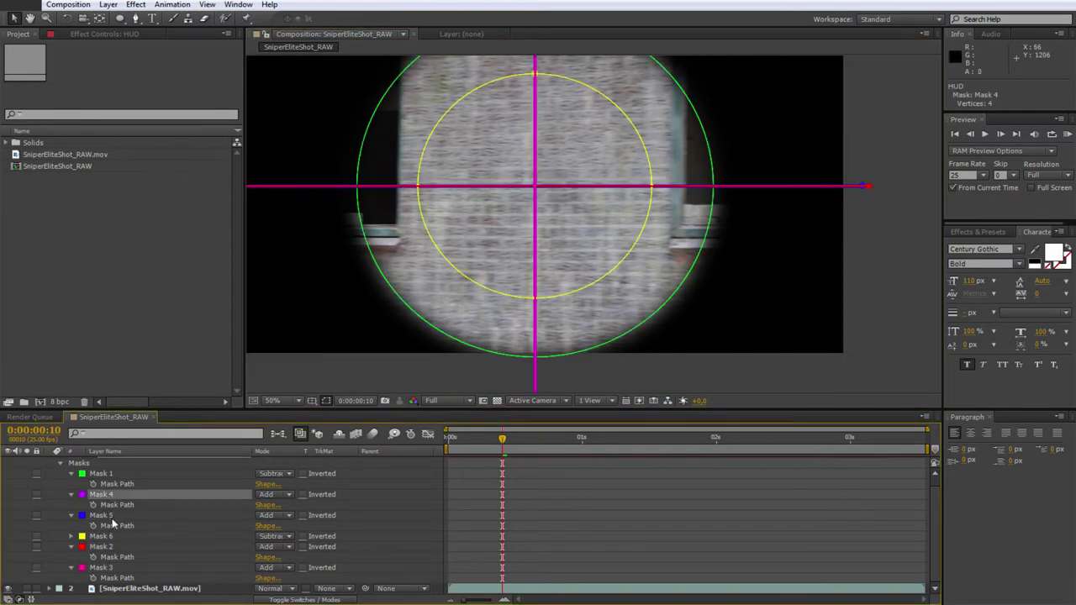
{"action": "left_click", "coordinate": [110, 515]}
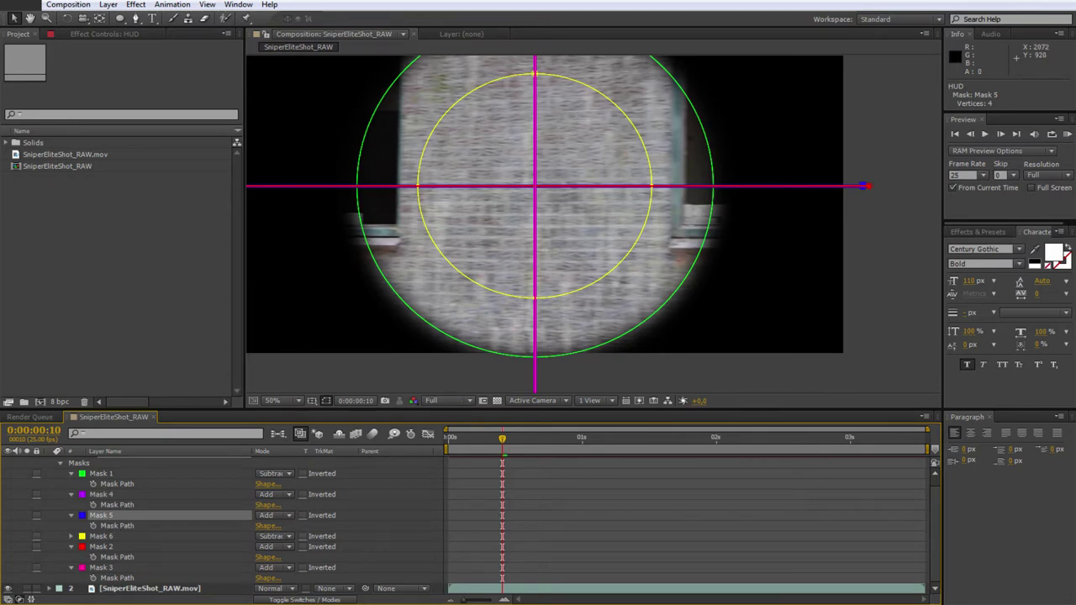
{"action": "left_click", "coordinate": [908, 332]}
{"action": "key", "text": "comma"}
{"action": "key", "text": "comma"}
{"action": "scroll", "coordinate": [849, 335], "scroll_direction": "up", "scroll_amount": 1}
{"action": "scroll", "coordinate": [849, 335], "scroll_direction": "up", "scroll_amount": 1}
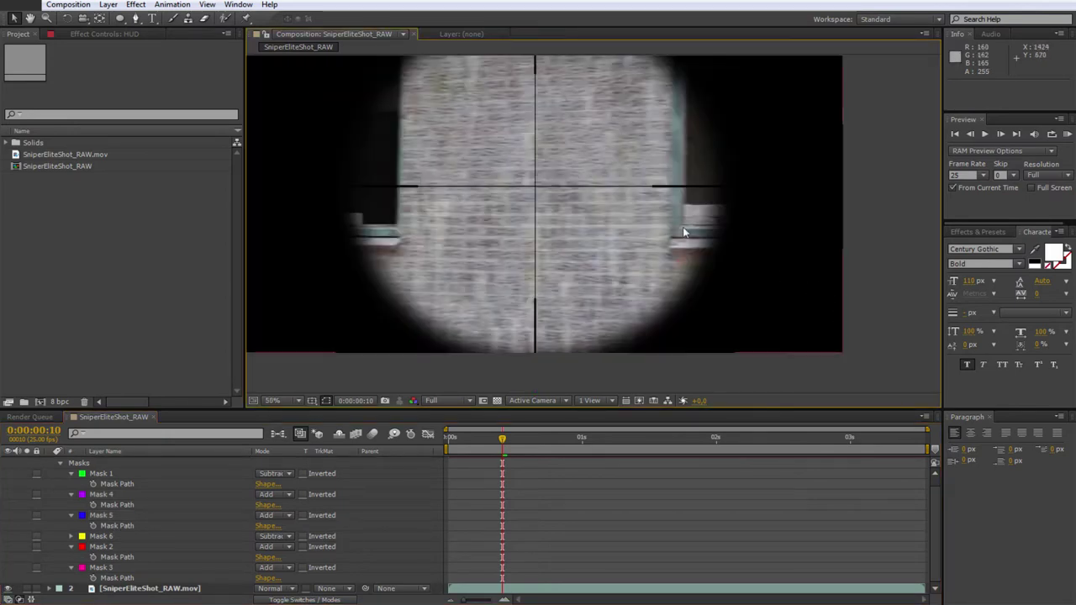
{"action": "scroll", "coordinate": [706, 273], "scroll_direction": "up", "scroll_amount": 1}
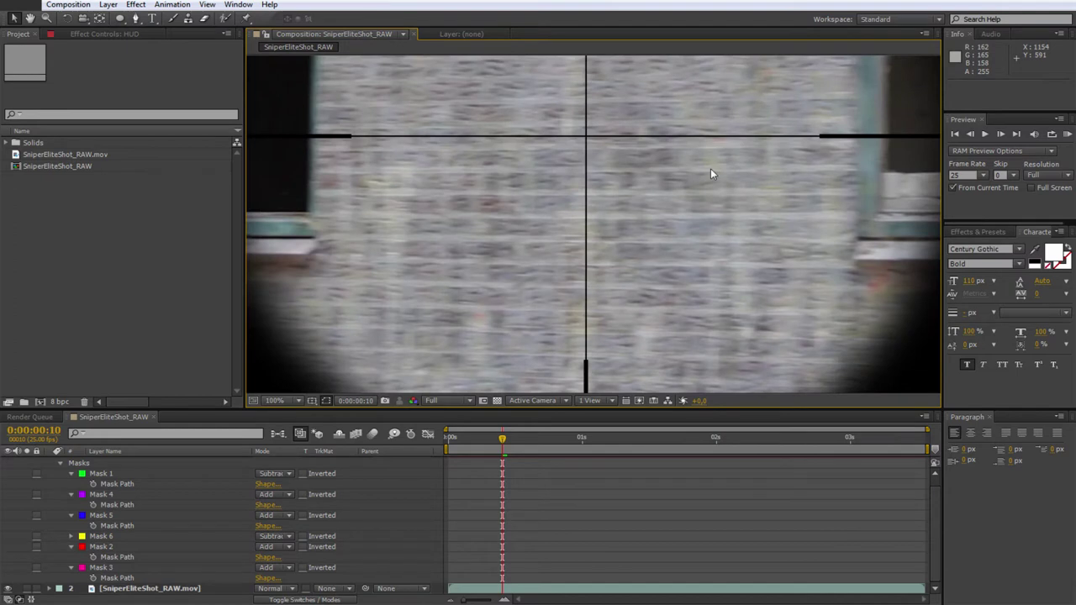
{"action": "scroll", "coordinate": [711, 173], "scroll_direction": "down", "scroll_amount": 1}
{"action": "scroll", "coordinate": [612, 139], "scroll_direction": "up", "scroll_amount": 1}
{"action": "scroll", "coordinate": [579, 198], "scroll_direction": "down", "scroll_amount": 1}
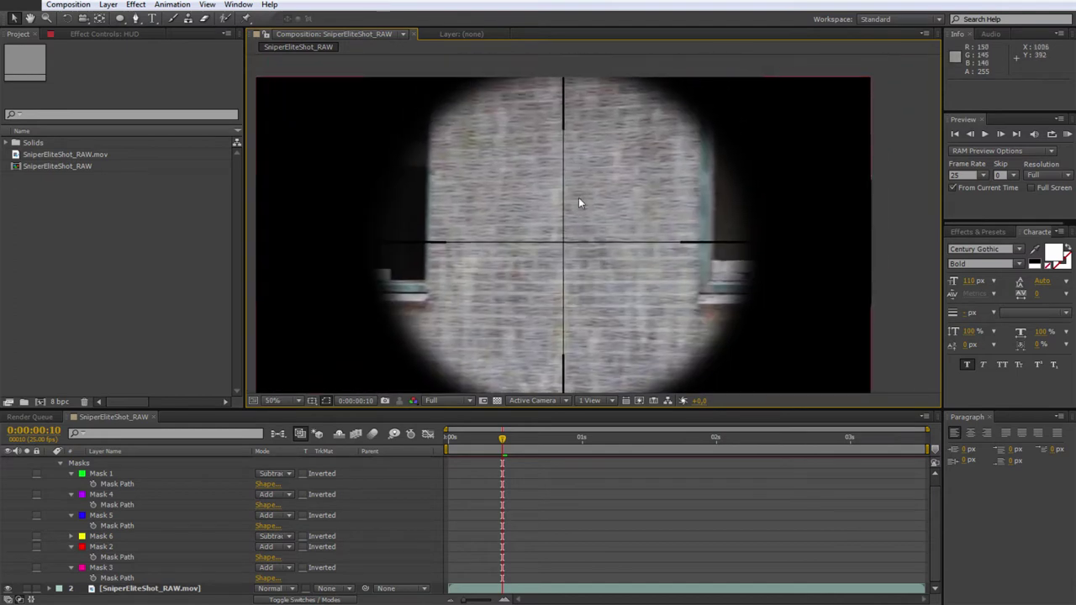
{"action": "scroll", "coordinate": [539, 197], "scroll_direction": "up", "scroll_amount": 1}
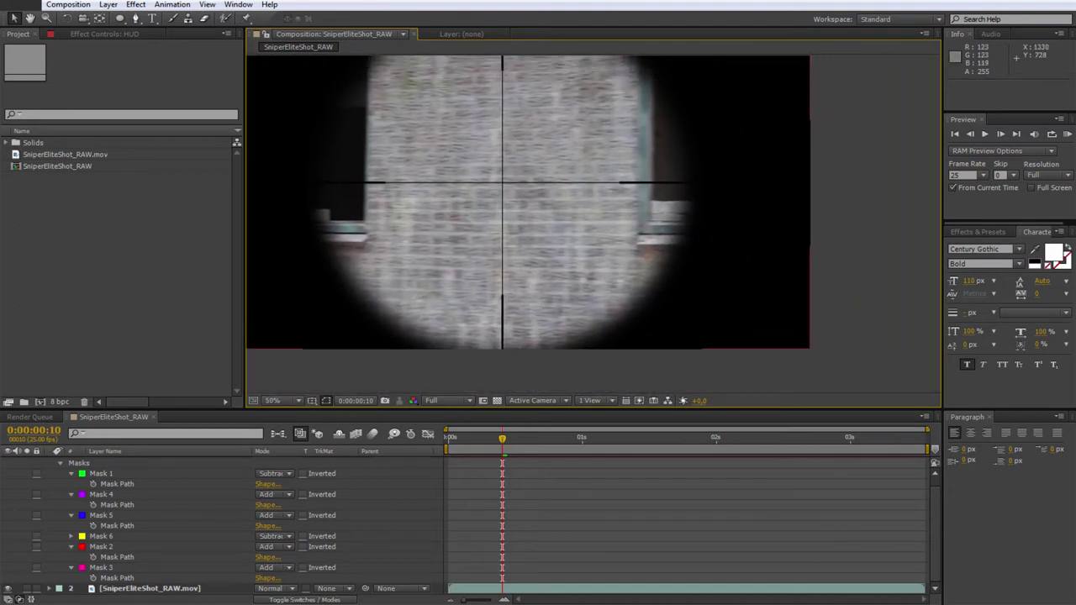
{"action": "scroll", "coordinate": [539, 196], "scroll_direction": "down", "scroll_amount": 1}
{"action": "scroll", "coordinate": [667, 268], "scroll_direction": "up", "scroll_amount": 1}
{"action": "scroll", "coordinate": [667, 269], "scroll_direction": "down", "scroll_amount": 1}
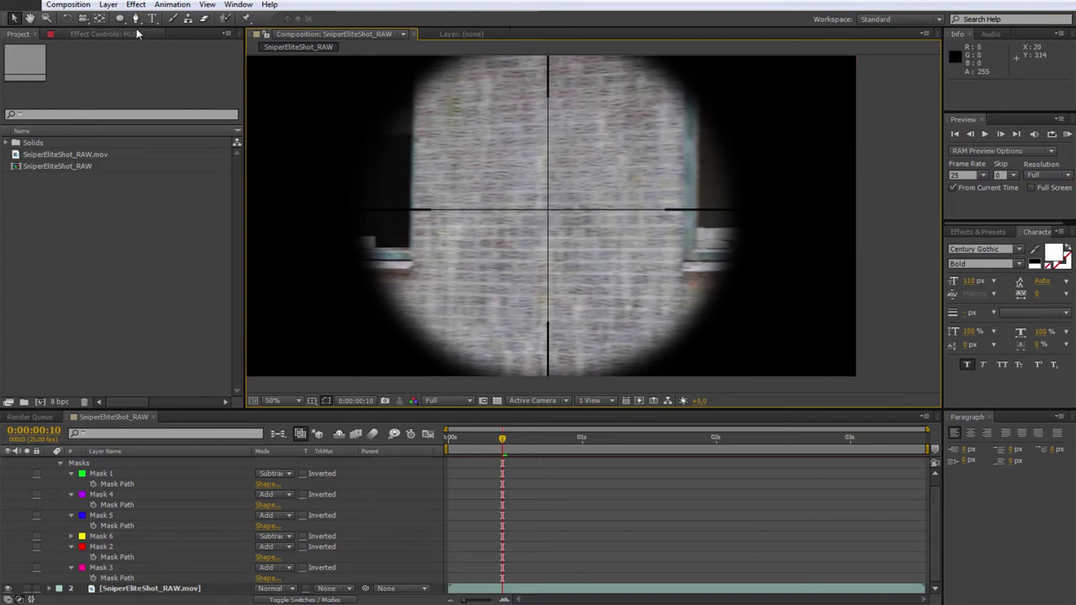
{"action": "scroll", "coordinate": [115, 446], "scroll_direction": "up", "scroll_amount": 1}
{"action": "left_click", "coordinate": [112, 462]}
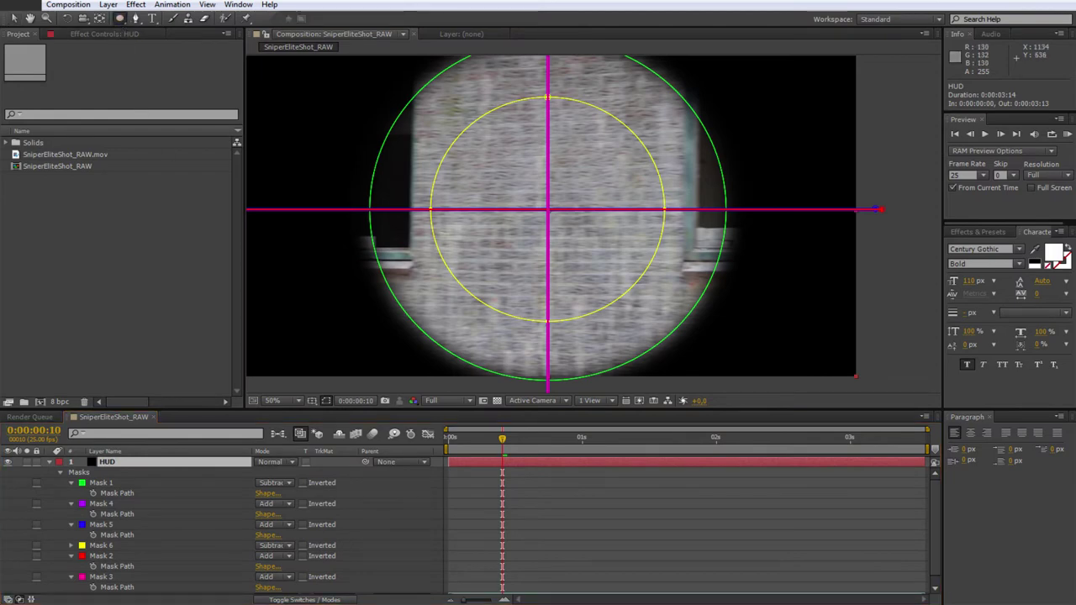
Step: Draw a small circle, Mask 7, at the crosshair centre and set it to Subtract
{"action": "scroll", "coordinate": [576, 212], "scroll_direction": "up", "scroll_amount": 3}
{"action": "scroll", "coordinate": [576, 211], "scroll_direction": "up", "scroll_amount": 1}
{"action": "left_click_drag", "start_coordinate": [514, 212], "coordinate": [534, 232]}
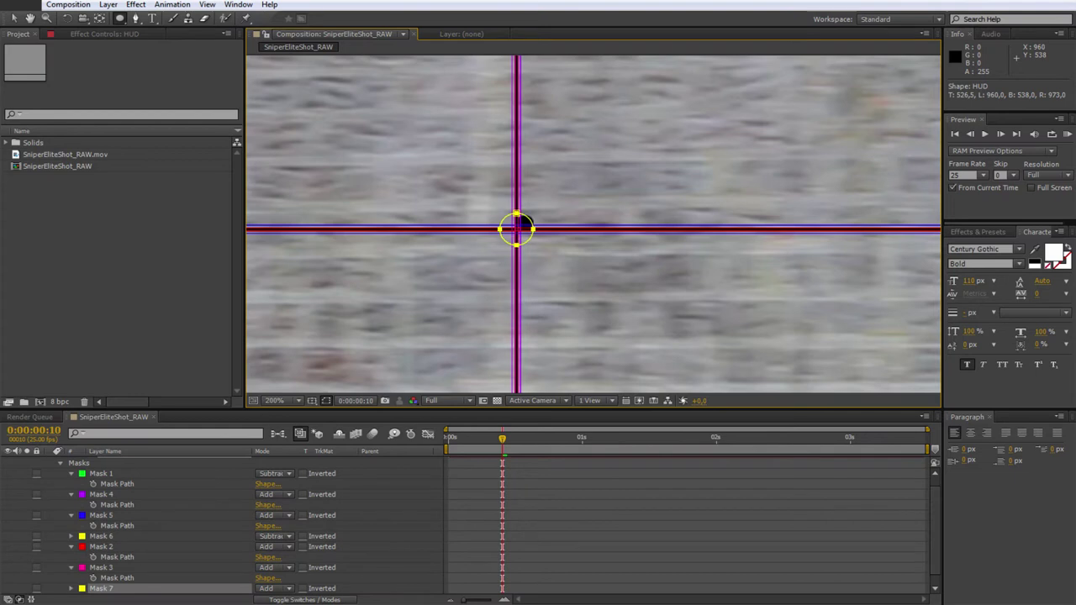
{"action": "left_click_drag", "start_coordinate": [533, 231], "coordinate": [627, 336]}
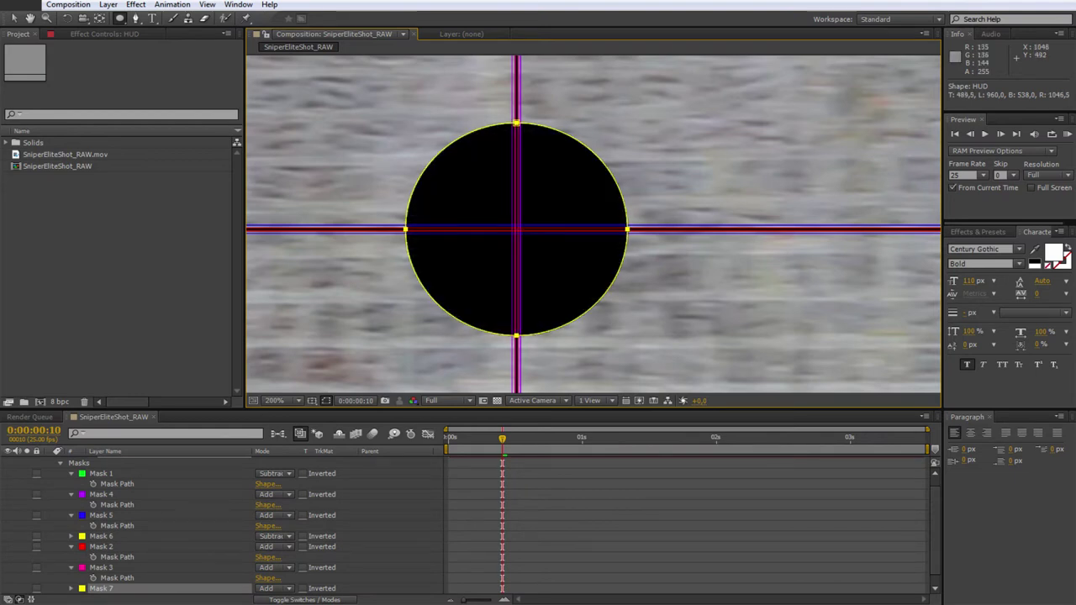
{"action": "key", "text": "comma"}
{"action": "key", "text": "comma"}
{"action": "left_click", "coordinate": [275, 588]}
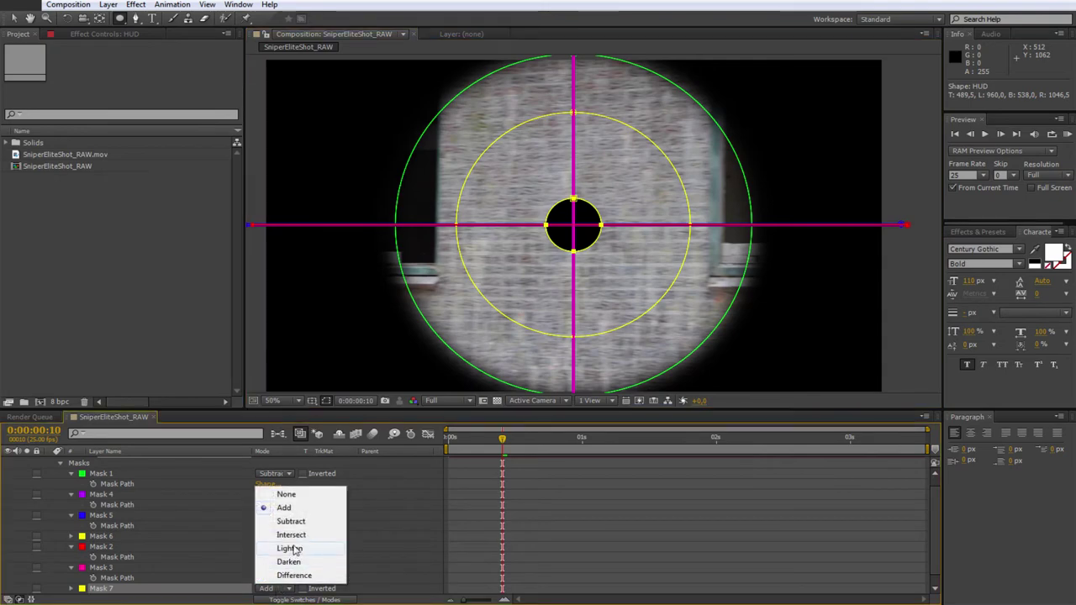
{"action": "left_click", "coordinate": [295, 522]}
Step: Inspect the gap around the aim point up close, then collapse the HUD mask list
{"action": "key", "text": "v"}
{"action": "left_click", "coordinate": [907, 357]}
{"action": "key", "text": "comma"}
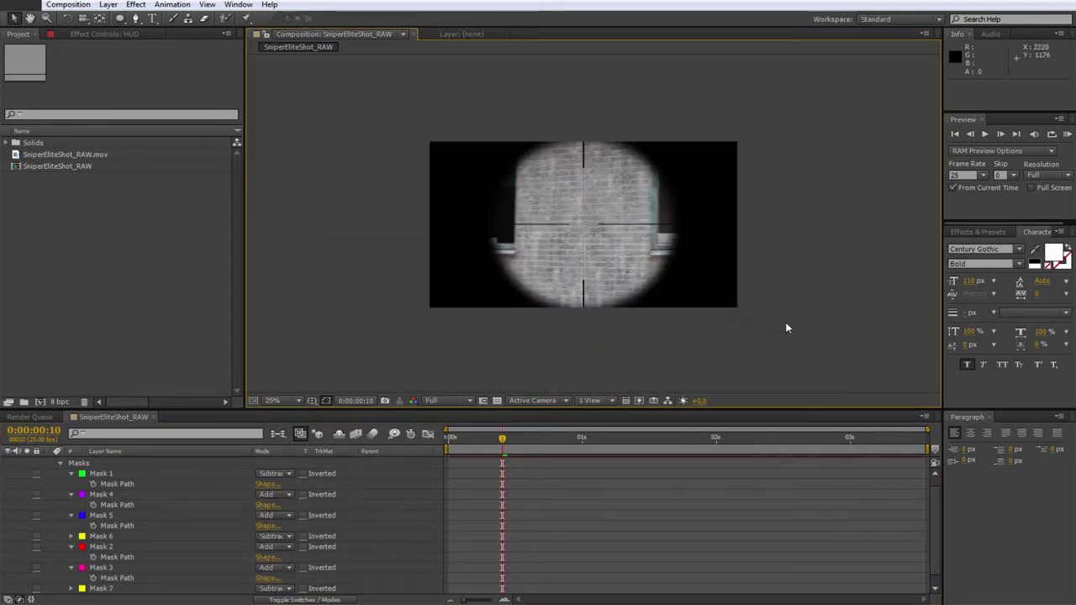
{"action": "scroll", "coordinate": [787, 326], "scroll_direction": "up", "scroll_amount": 4}
{"action": "left_click_drag", "start_coordinate": [791, 269], "coordinate": [730, 356]}
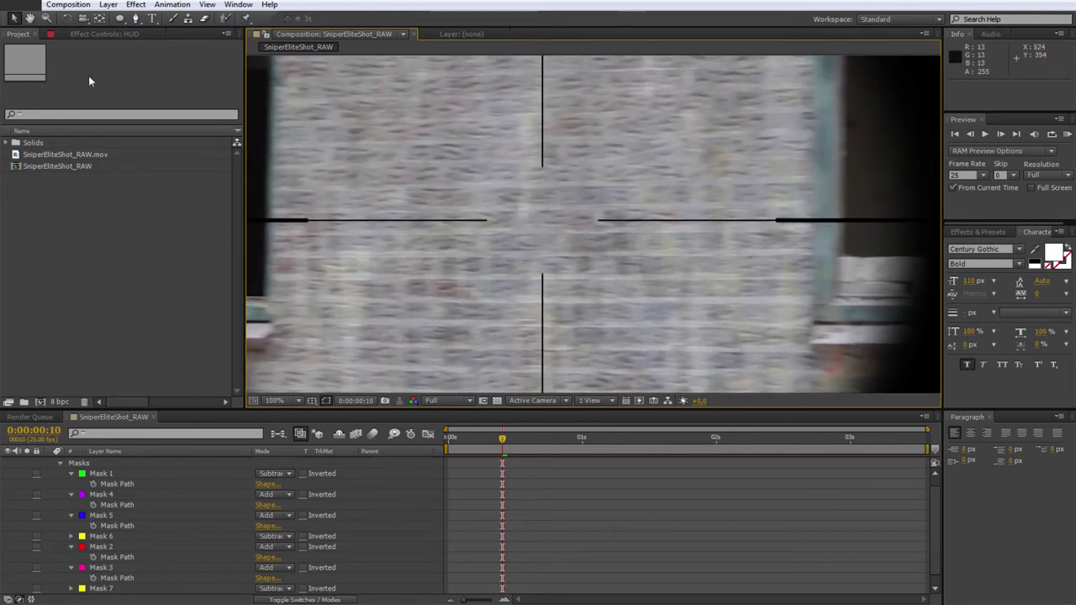
{"action": "left_click_drag", "start_coordinate": [518, 194], "coordinate": [501, 176]}
{"action": "scroll", "coordinate": [562, 172], "scroll_direction": "down", "scroll_amount": 2}
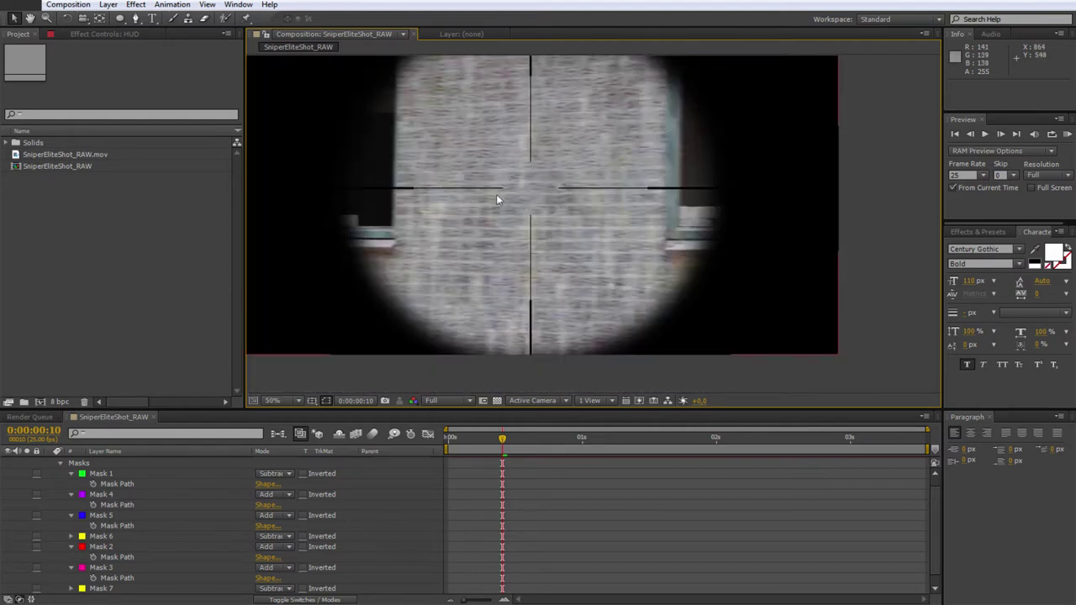
{"action": "scroll", "coordinate": [500, 255], "scroll_direction": "up", "scroll_amount": 2}
{"action": "left_click_drag", "start_coordinate": [473, 202], "coordinate": [499, 224]}
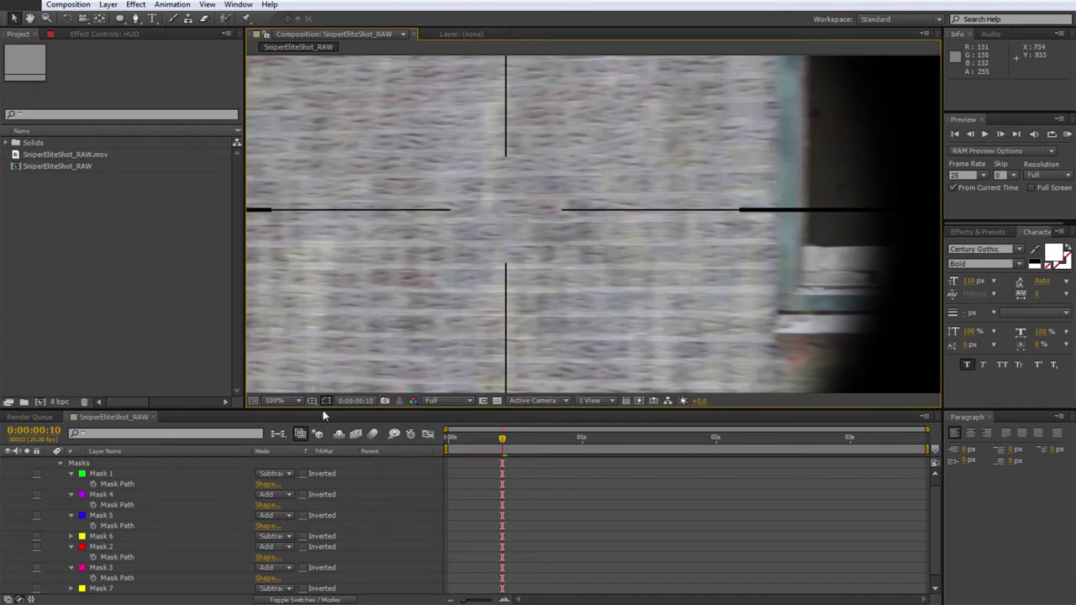
{"action": "scroll", "coordinate": [174, 502], "scroll_direction": "up", "scroll_amount": 1}
{"action": "scroll", "coordinate": [540, 275], "scroll_direction": "down", "scroll_amount": 2}
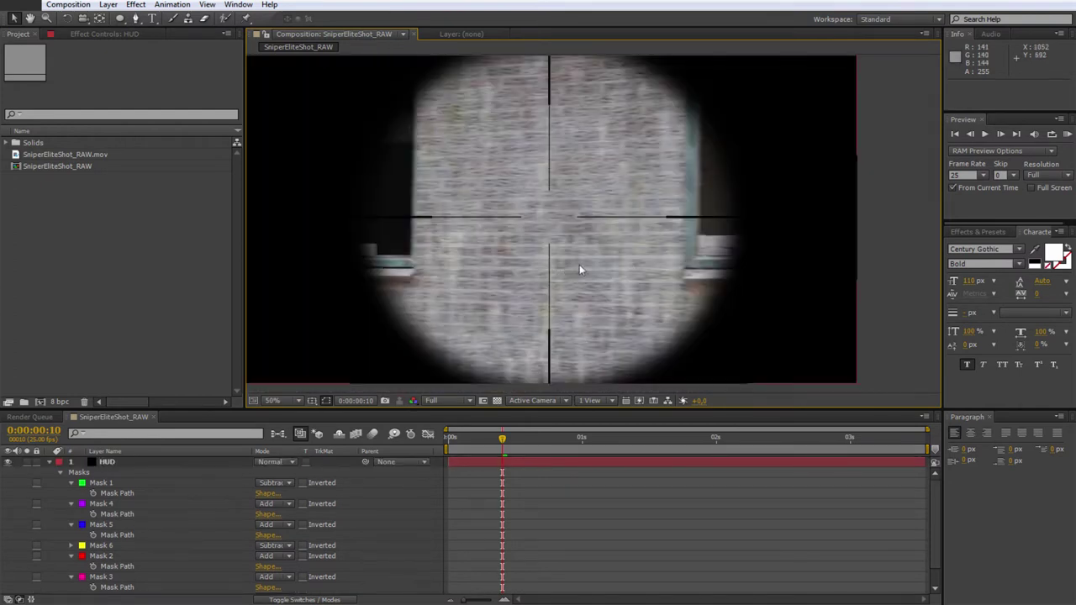
{"action": "left_click", "coordinate": [51, 464]}
Step: Add a 1920x1080 pure red (FF0000) solid, Red Solid 1, on top of the composition
{"action": "right_click", "coordinate": [143, 508]}
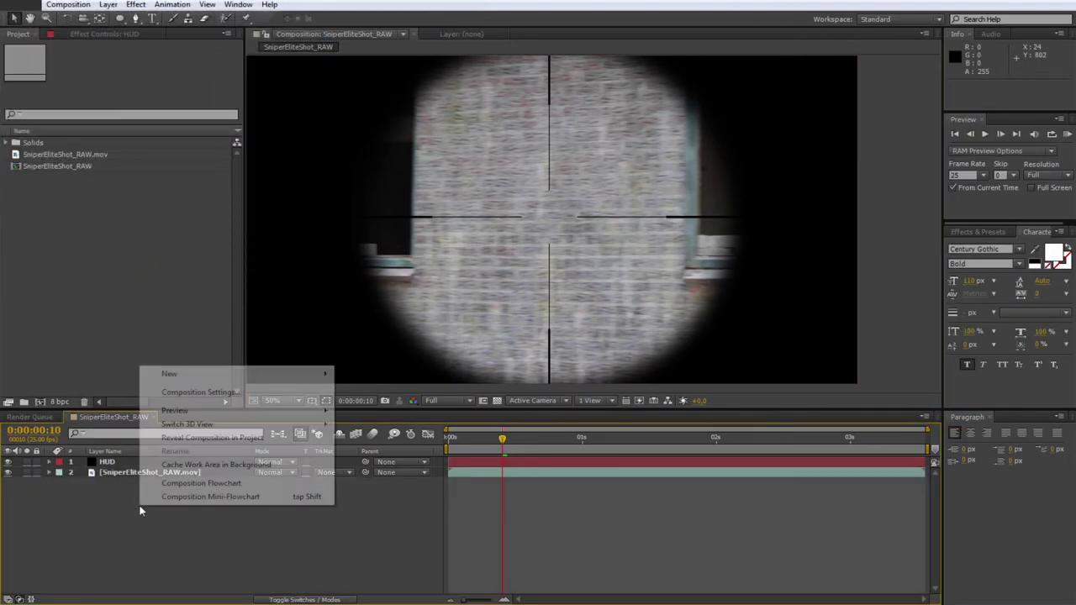
{"action": "mouse_move", "coordinate": [193, 375]}
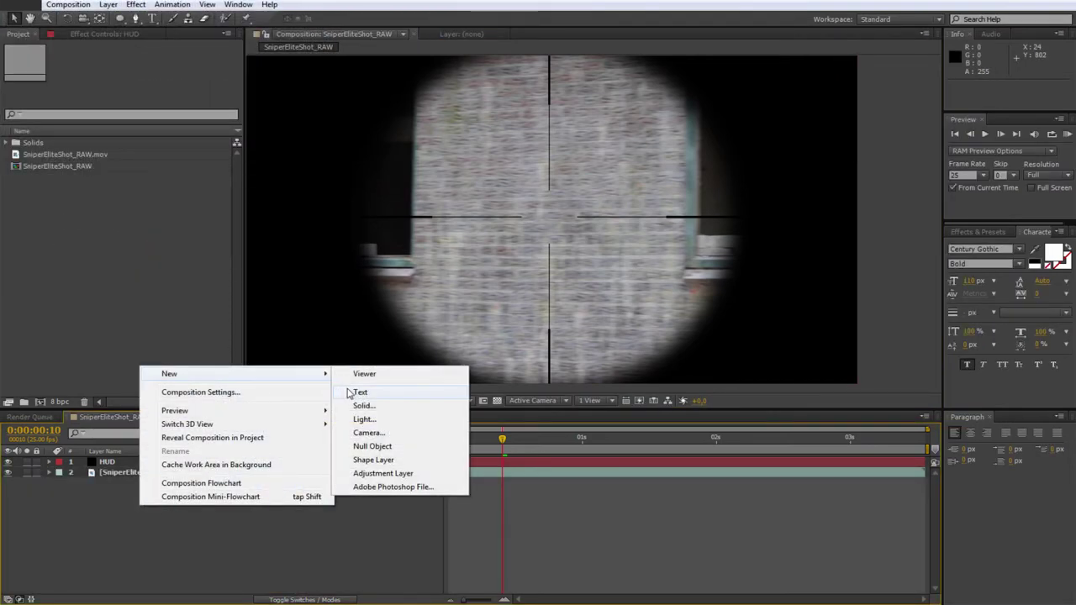
{"action": "left_click", "coordinate": [391, 408]}
{"action": "left_click", "coordinate": [135, 196]}
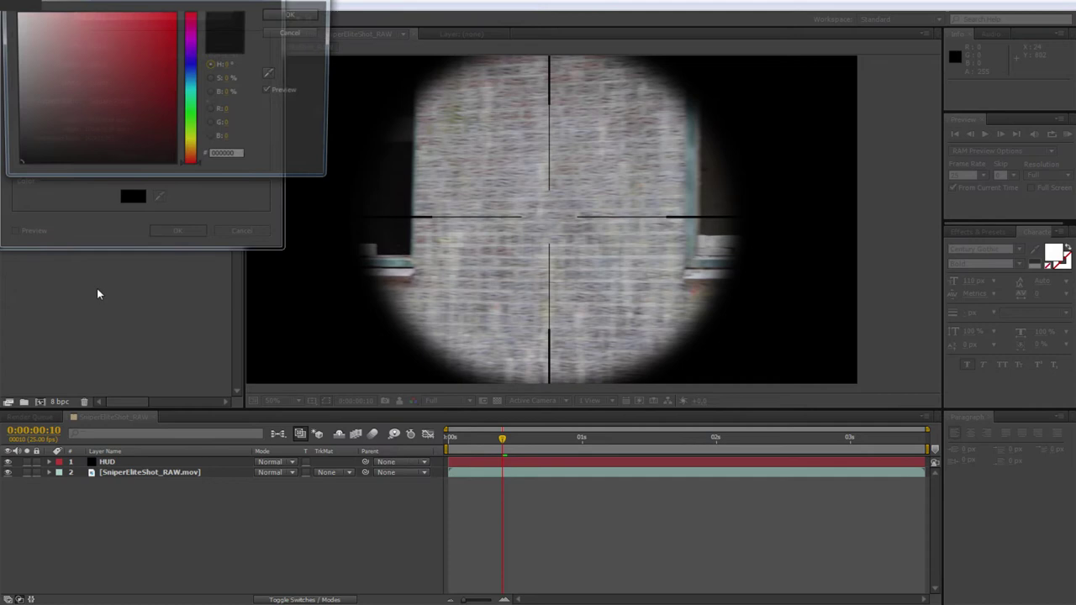
{"action": "left_click", "coordinate": [147, 108]}
{"action": "left_click_drag", "start_coordinate": [146, 108], "coordinate": [176, 12]}
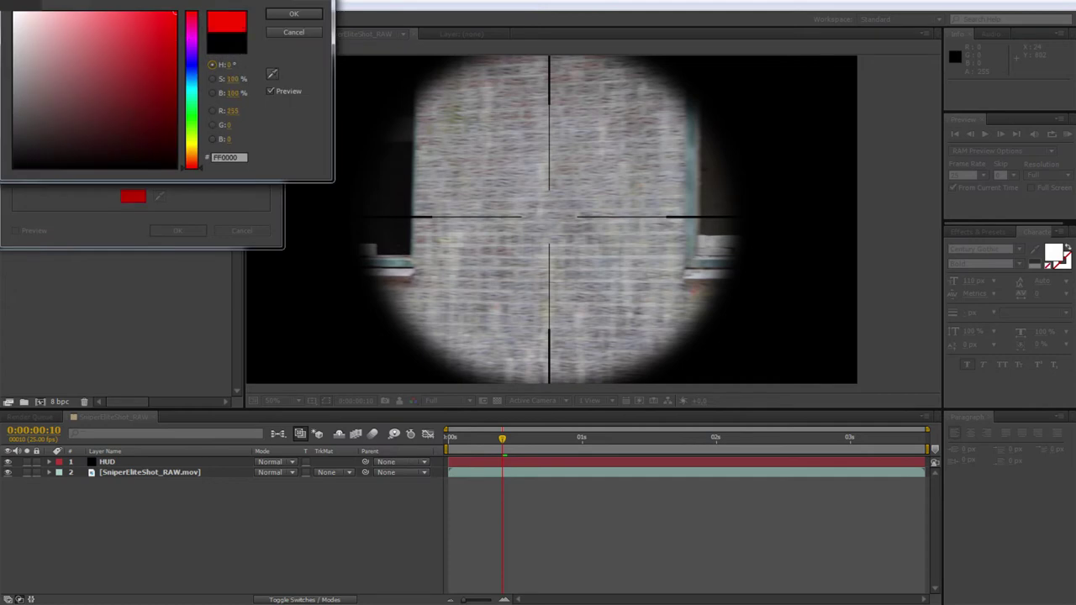
{"action": "left_click", "coordinate": [306, 12]}
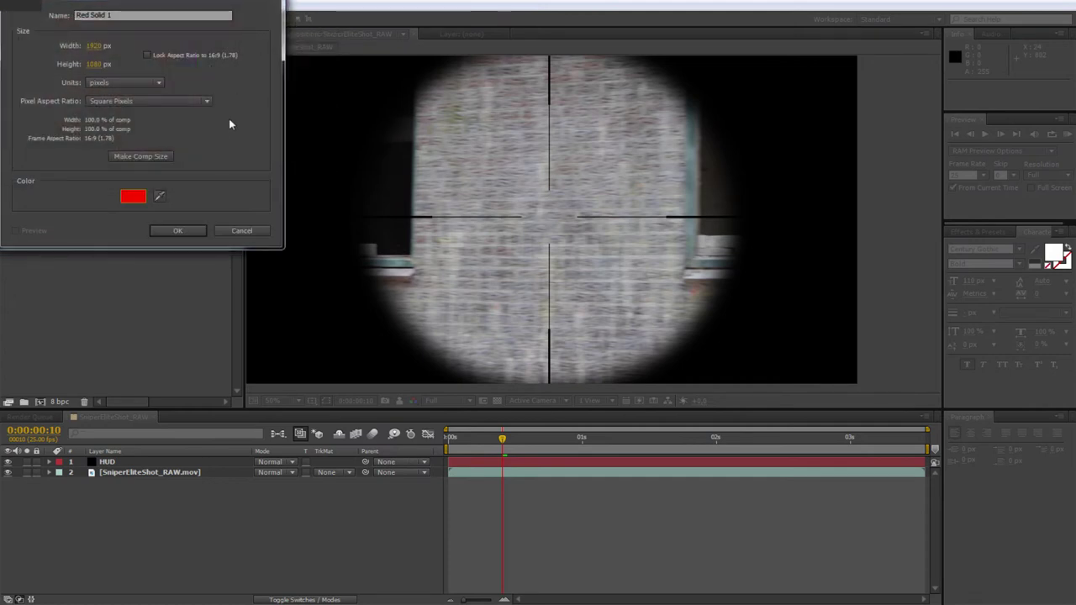
{"action": "left_click", "coordinate": [148, 55]}
{"action": "left_click", "coordinate": [177, 232]}
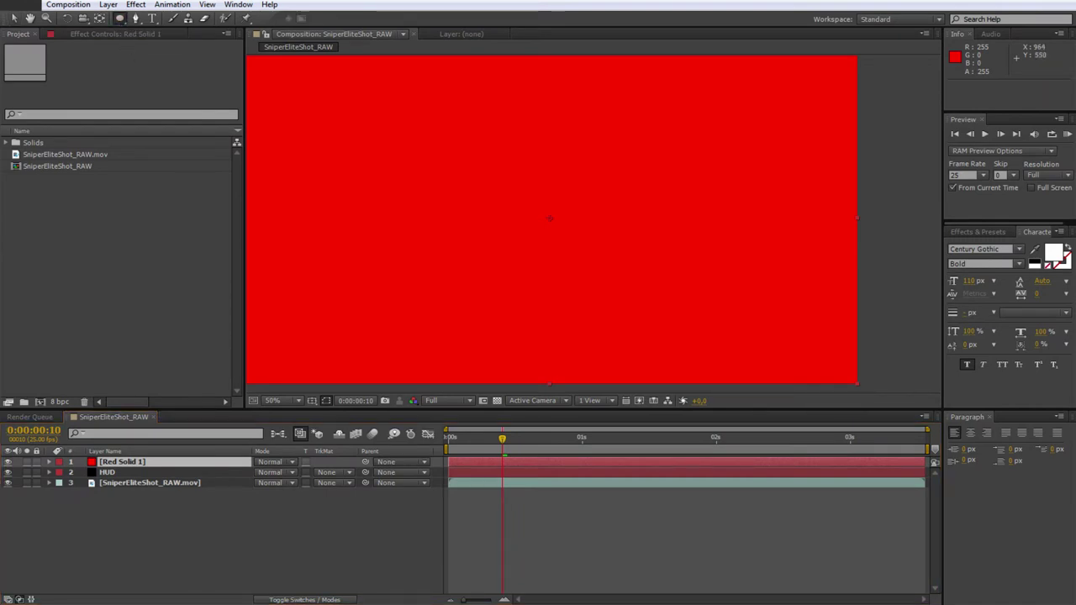
Step: Draw a small elliptical mask on Red Solid 1 at the crosshair centre to form a red dot
{"action": "left_click_drag", "start_coordinate": [550, 218], "coordinate": [554, 212]}
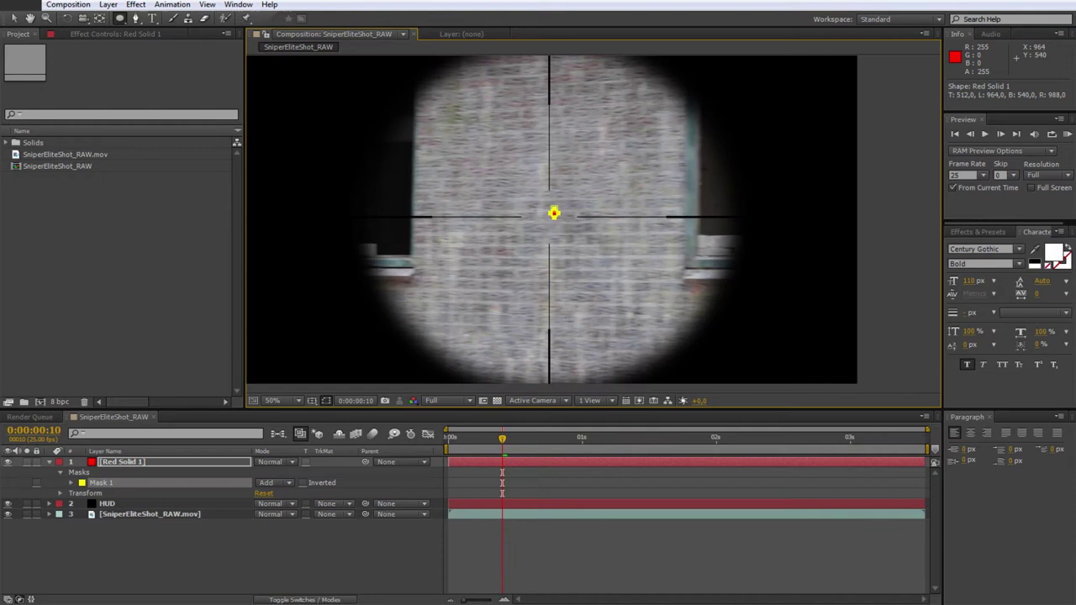
{"action": "mouse_move", "coordinate": [554, 213]}
{"action": "left_mouse_down"}
{"action": "mouse_move", "coordinate": [559, 224]}
{"action": "mouse_move", "coordinate": [551, 218]}
{"action": "left_mouse_up"}
{"action": "key", "text": "v"}
{"action": "left_click", "coordinate": [886, 311]}
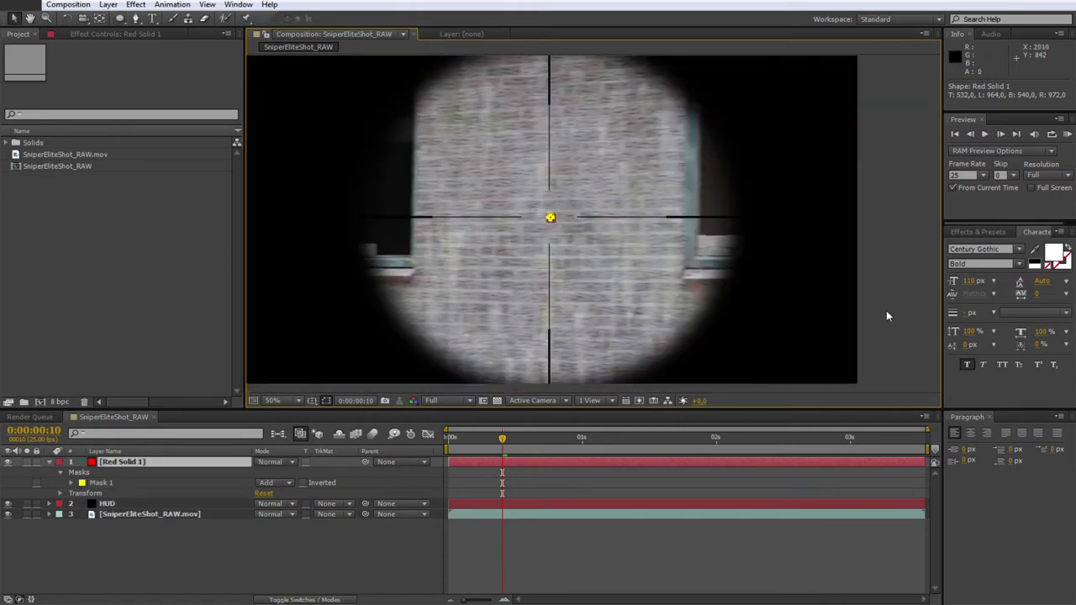
{"action": "scroll", "coordinate": [555, 252], "scroll_direction": "up", "scroll_amount": 3}
{"action": "scroll", "coordinate": [540, 254], "scroll_direction": "up", "scroll_amount": 2}
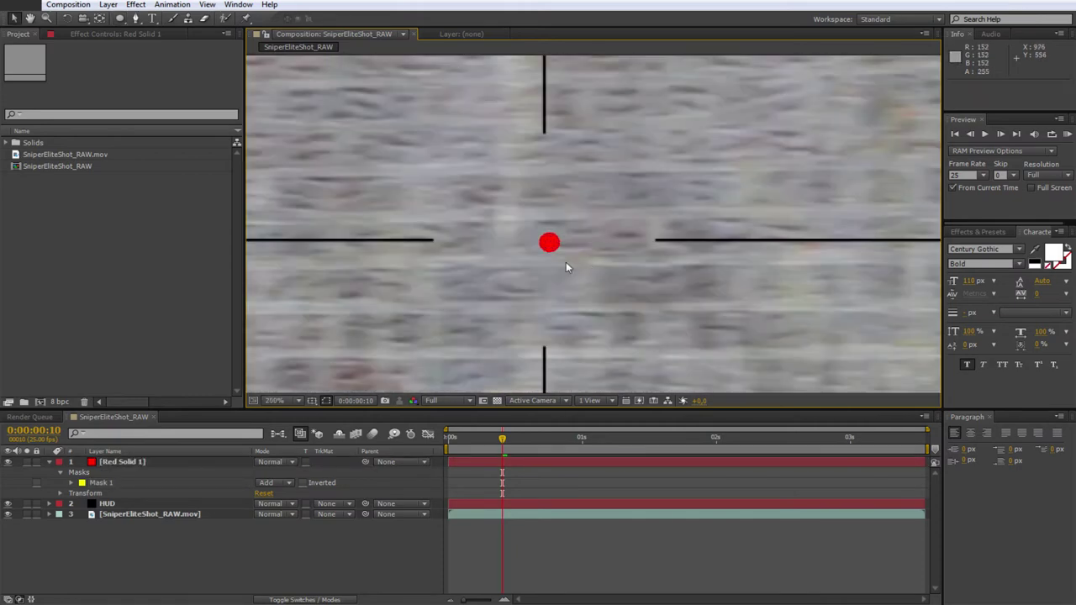
{"action": "left_click", "coordinate": [100, 484]}
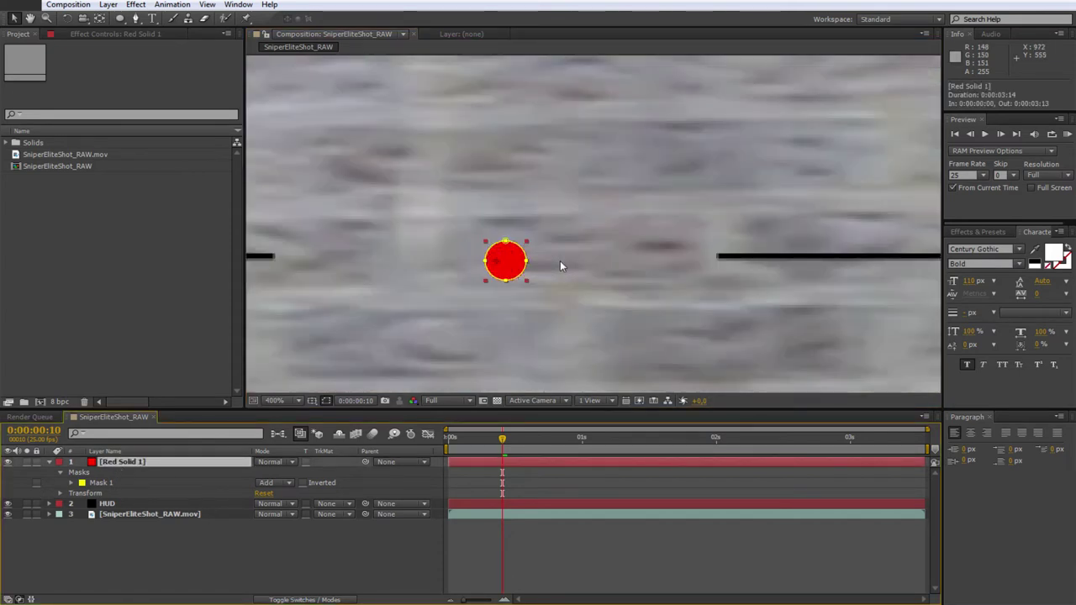
Step: Nudge the red dot two pixels left and check its centring on the crosshair at 100% and 200%
{"action": "key", "text": "Left"}
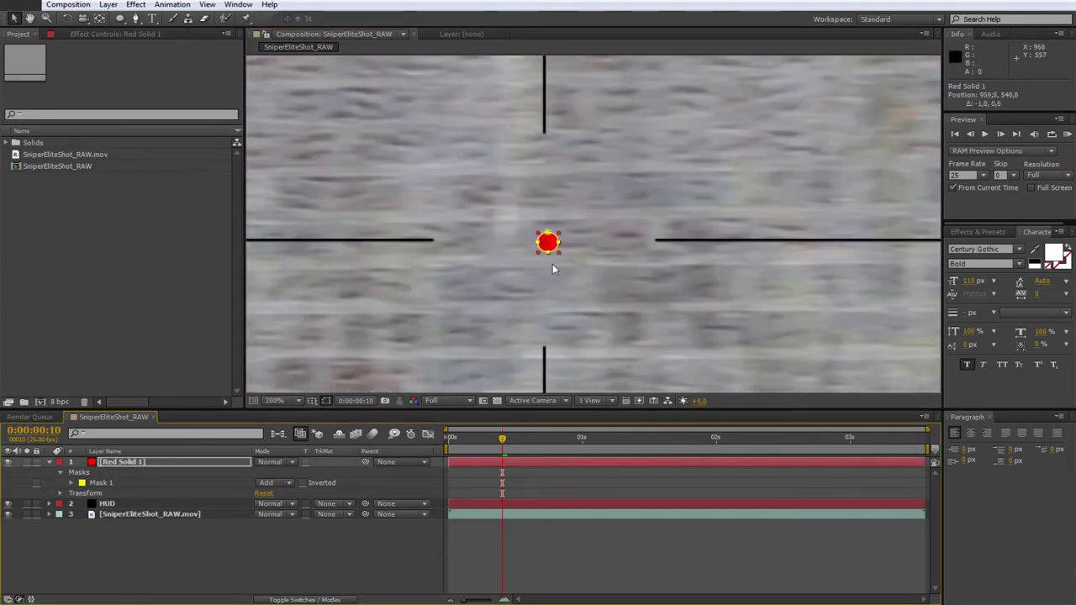
{"action": "key", "text": "Left"}
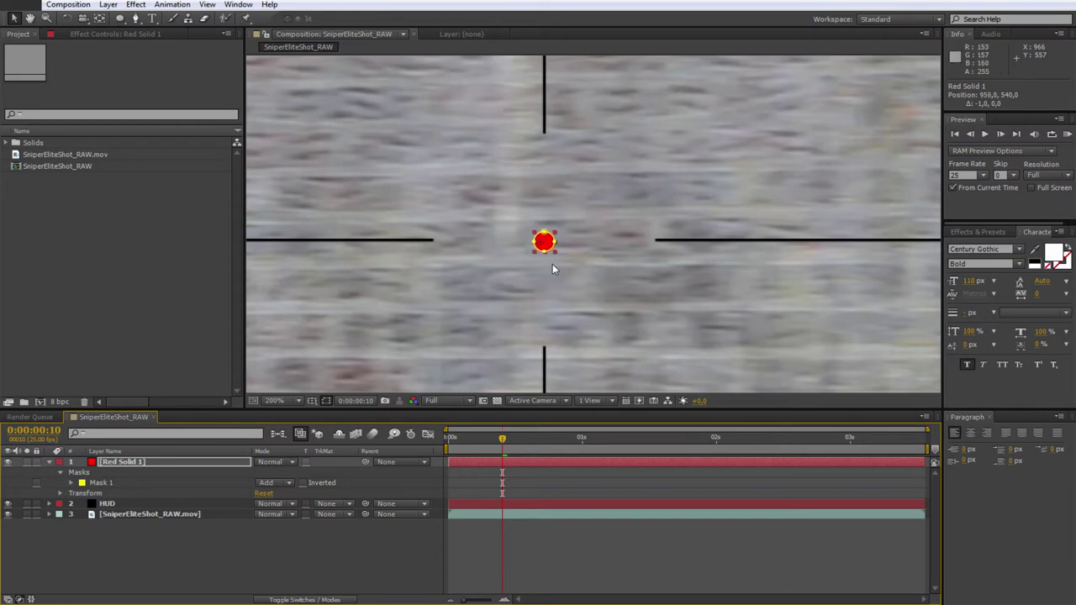
{"action": "key", "text": "comma"}
{"action": "key", "text": "comma"}
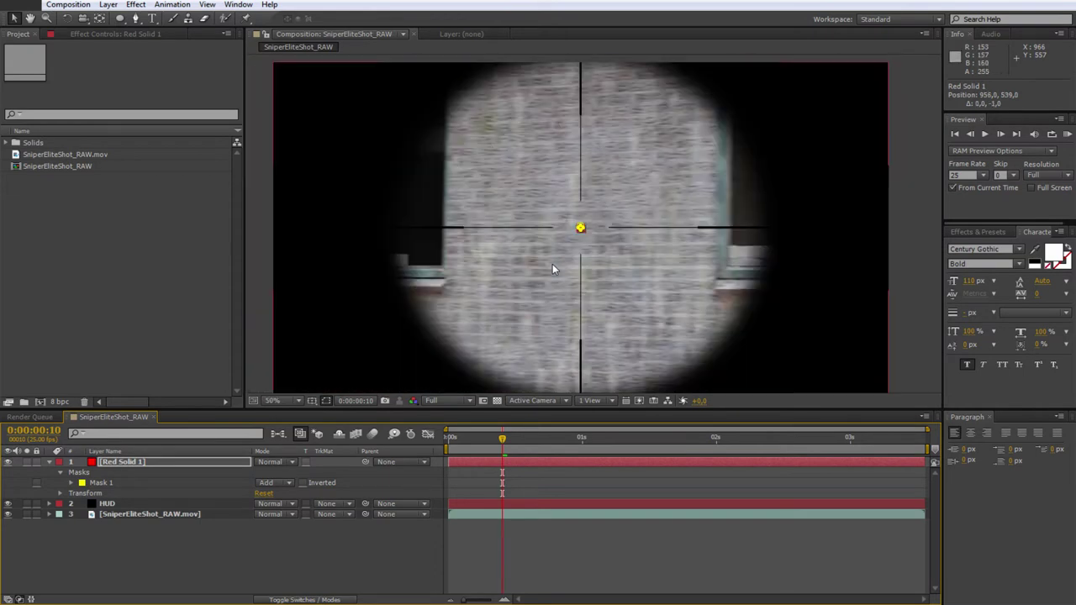
{"action": "left_click", "coordinate": [907, 305]}
{"action": "key", "text": "period"}
{"action": "key", "text": "period"}
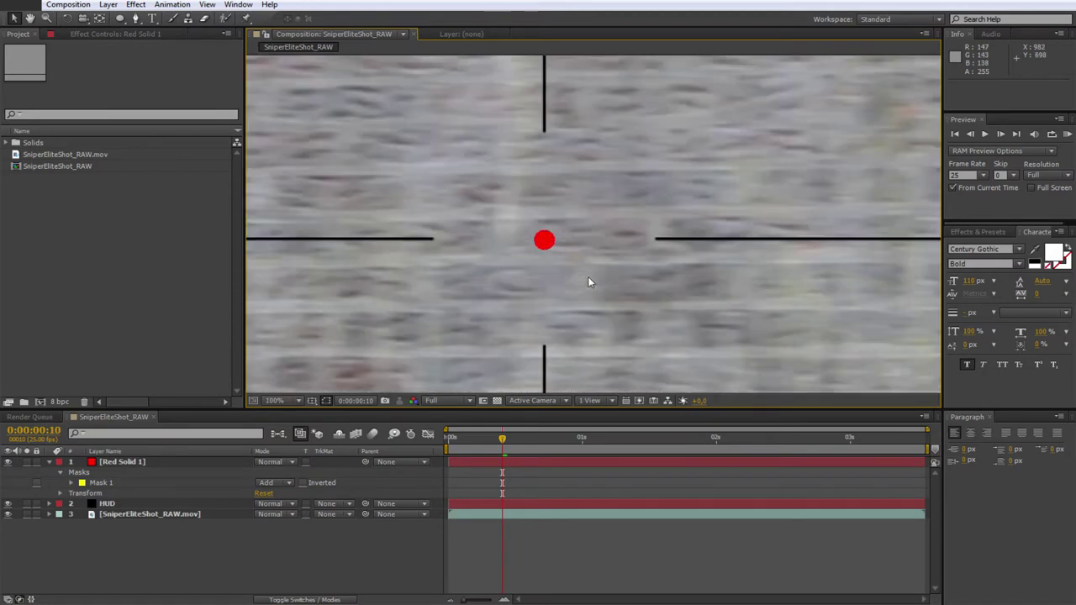
{"action": "left_click", "coordinate": [547, 242]}
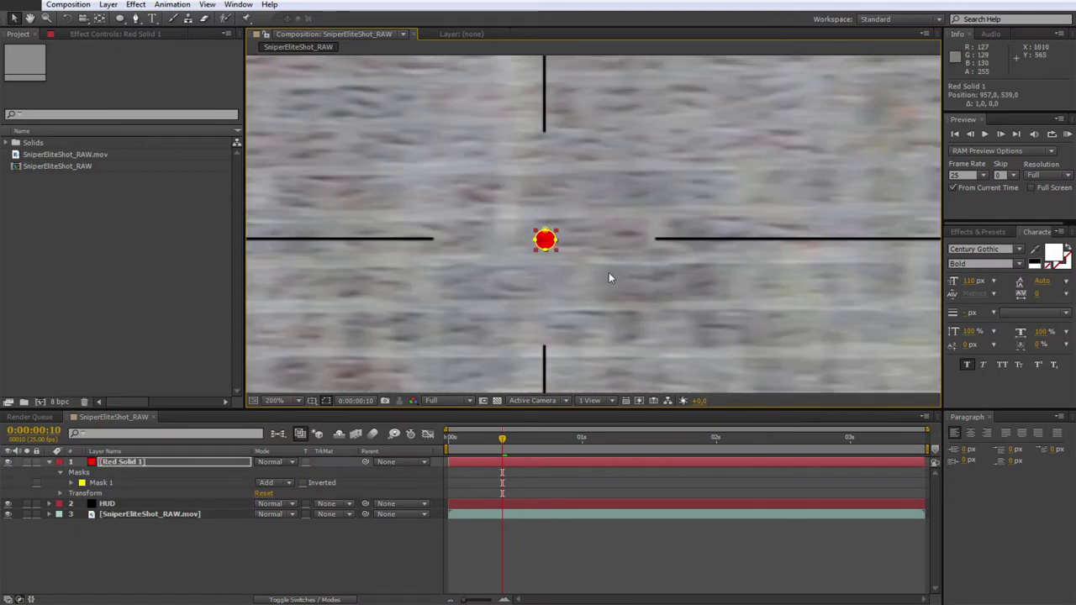
{"action": "key", "text": "comma"}
{"action": "key", "text": "comma"}
{"action": "left_click", "coordinate": [901, 282]}
{"action": "key", "text": "period"}
{"action": "key", "text": "period"}
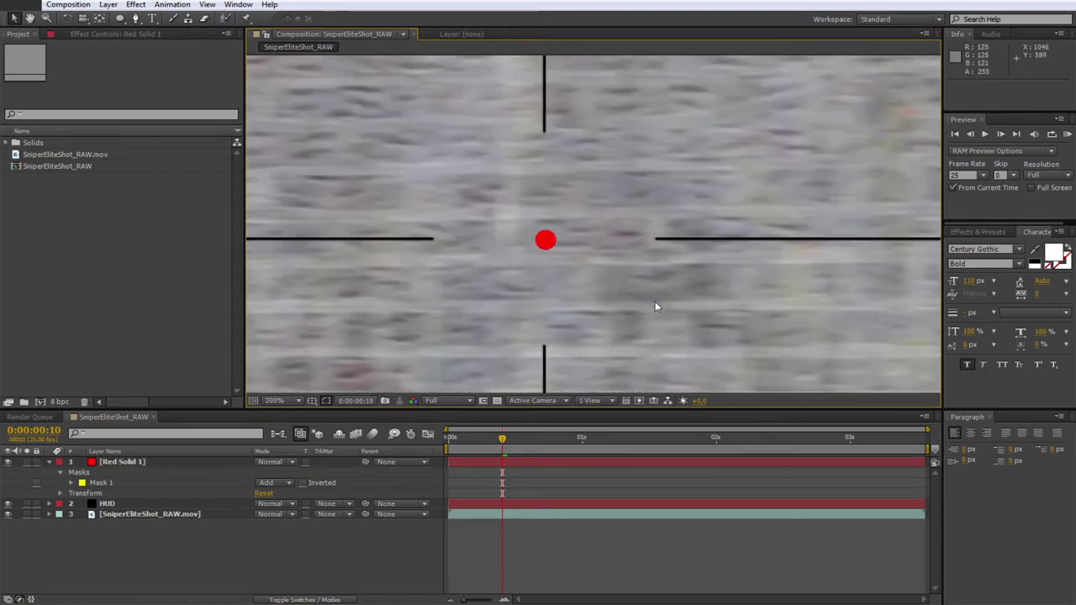
{"action": "key", "text": "comma"}
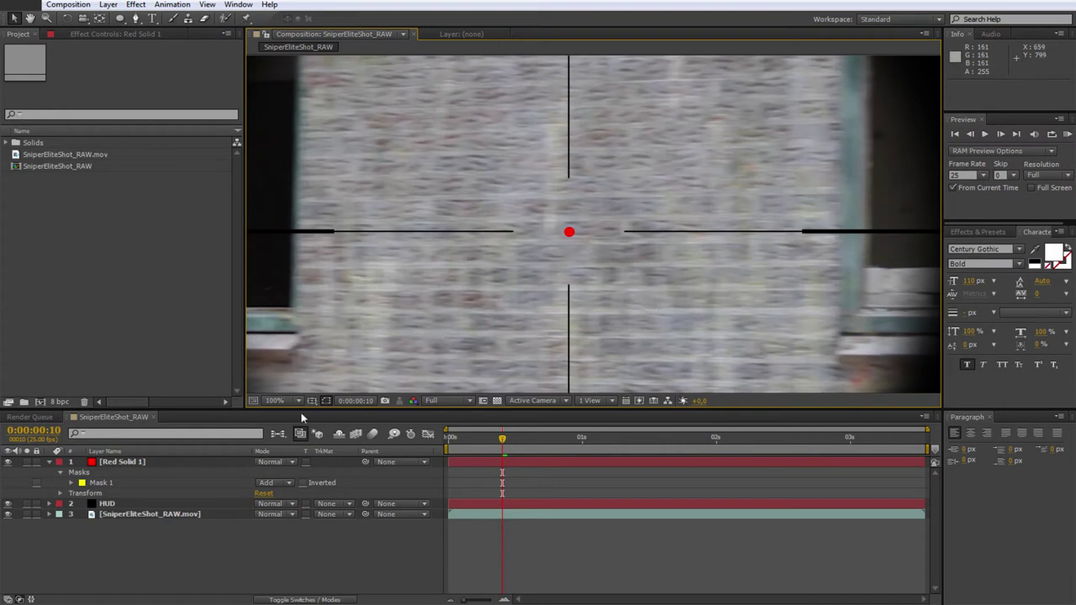
{"action": "key", "text": "period"}
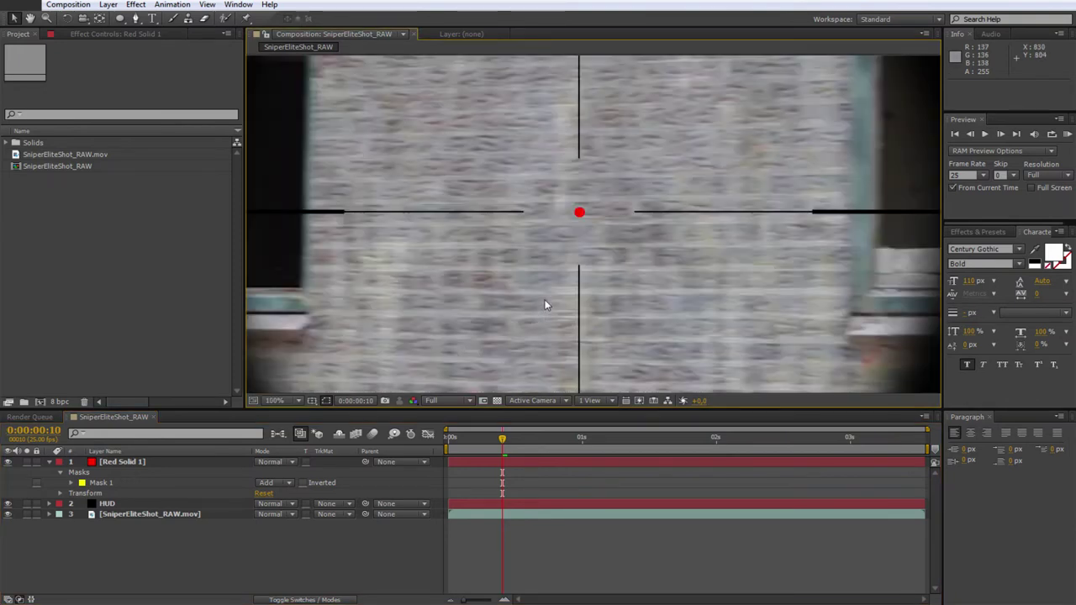
Step: Set the red dot's Mask Feather to 1.0 pixels and preview it
{"action": "left_click", "coordinate": [111, 482]}
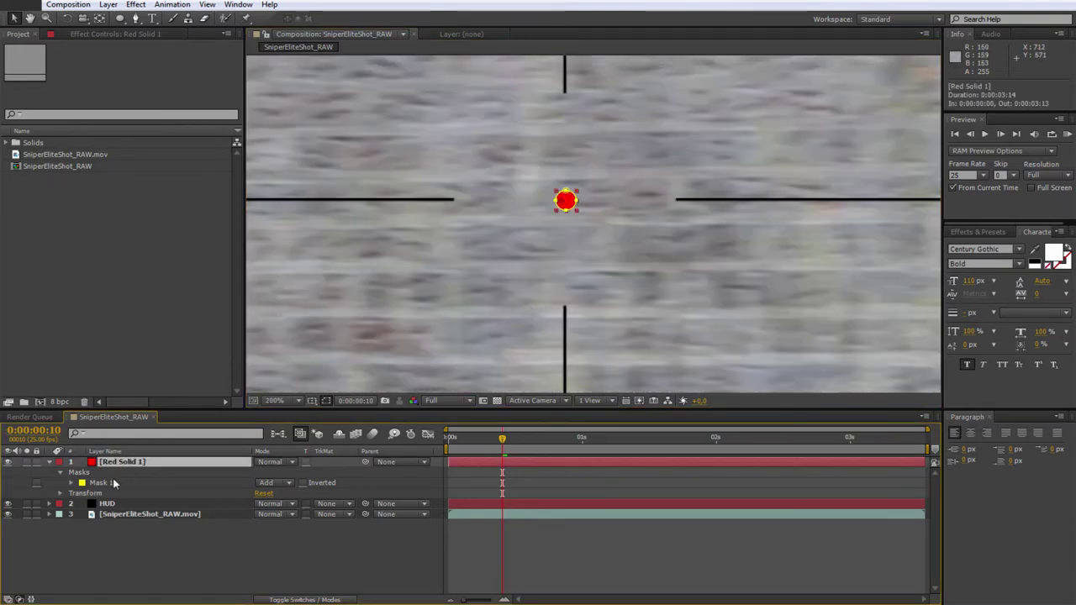
{"action": "key", "text": "f"}
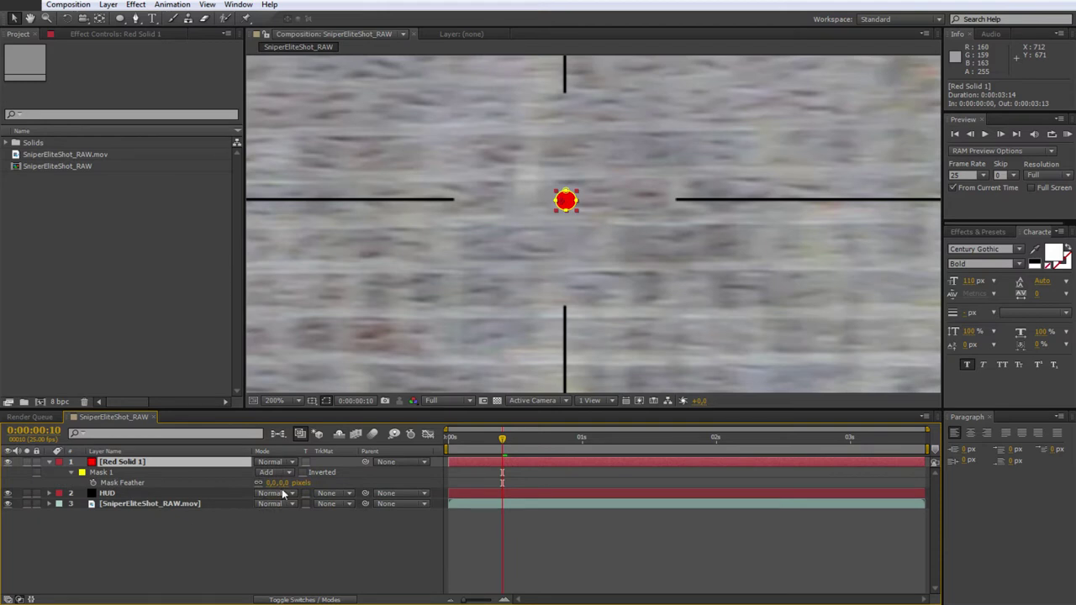
{"action": "type", "text": "1"}
{"action": "key", "text": "Return"}
{"action": "key", "text": "comma"}
{"action": "key", "text": "comma"}
{"action": "key", "text": "comma"}
{"action": "left_click", "coordinate": [899, 319]}
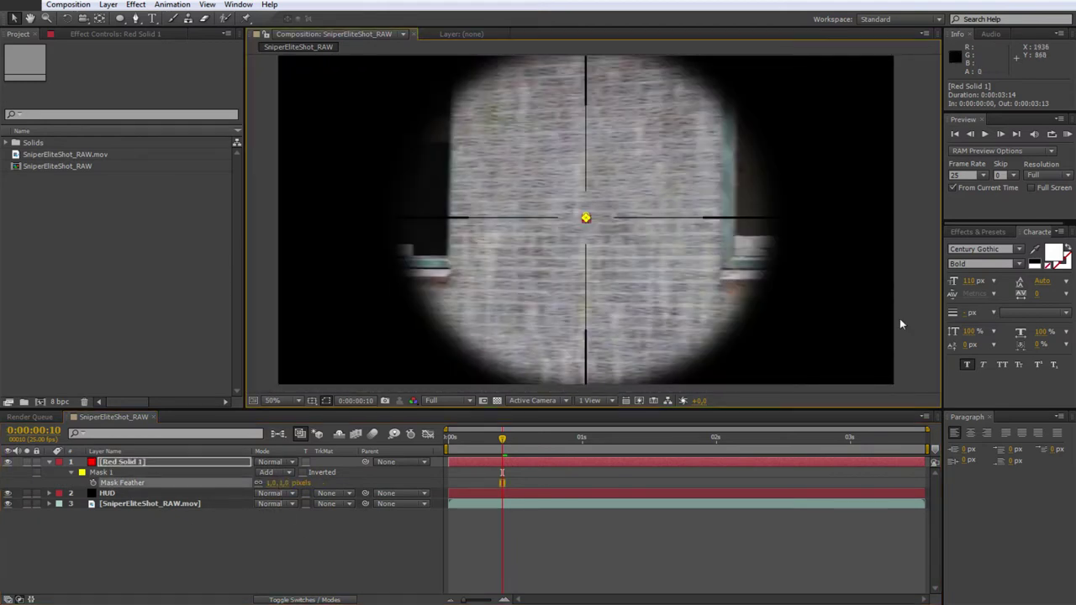
{"action": "key", "text": "period"}
{"action": "key", "text": "period"}
{"action": "key", "text": "period"}
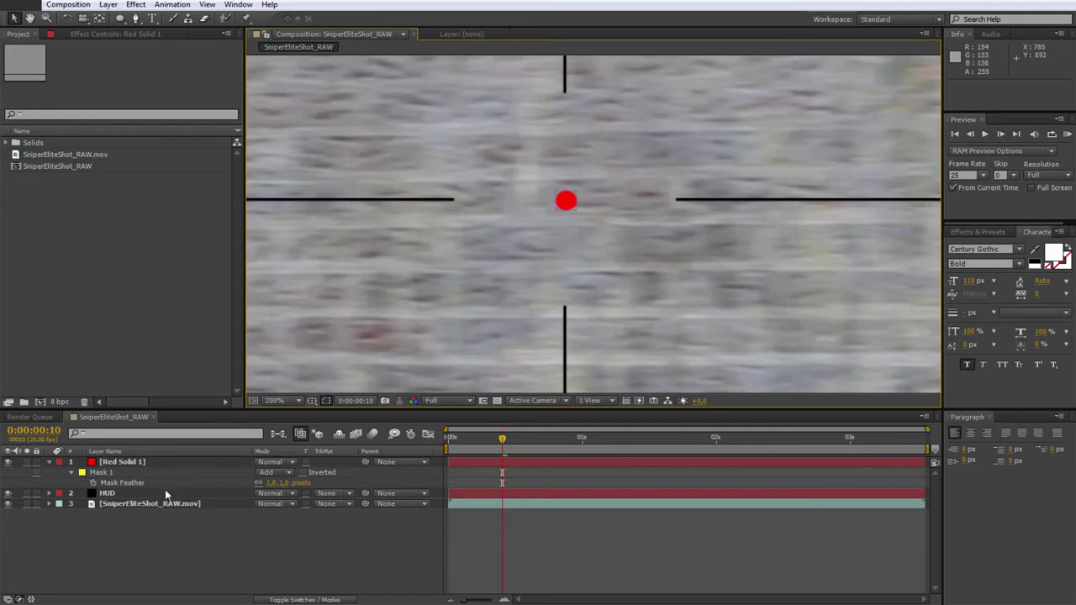
{"action": "left_click", "coordinate": [124, 465]}
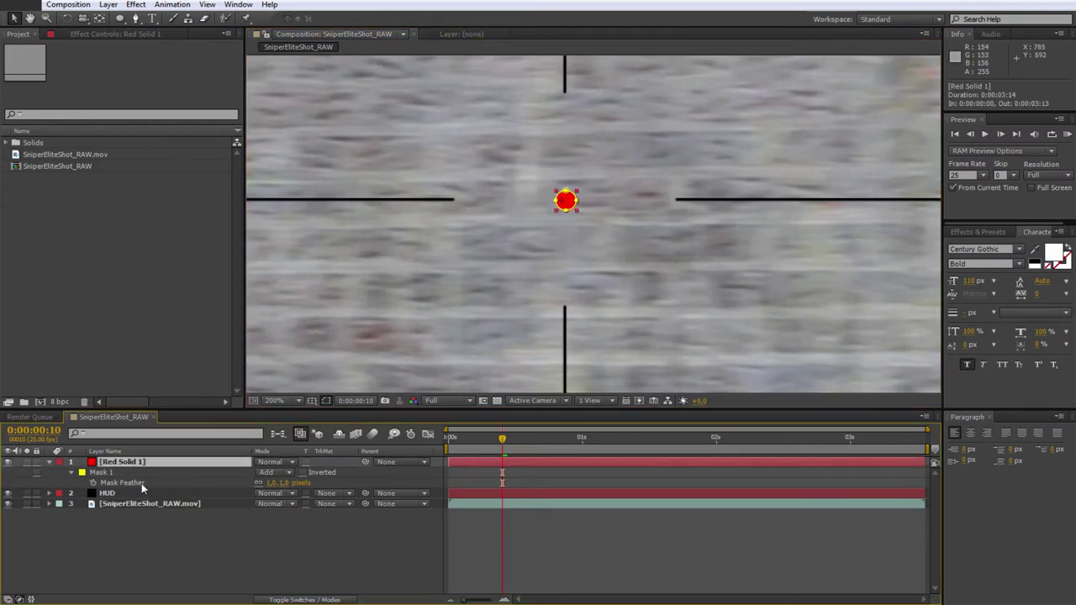
Step: Set the red dot layer to Add blending, duplicate it, and name the top copy REDDOT
{"action": "left_click", "coordinate": [282, 463]}
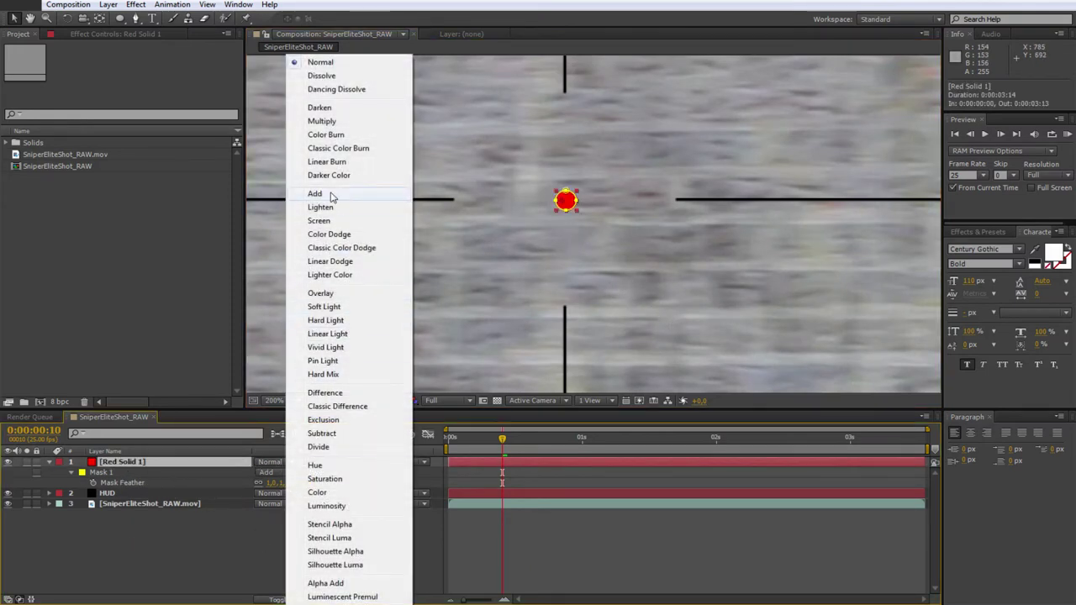
{"action": "left_click", "coordinate": [334, 198]}
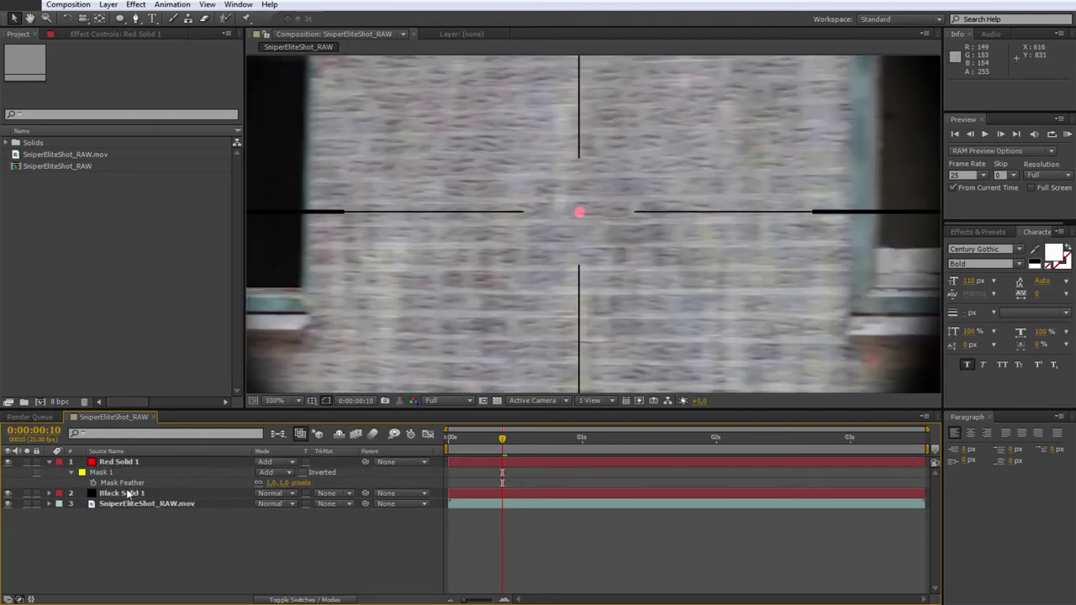
{"action": "left_click", "coordinate": [116, 462]}
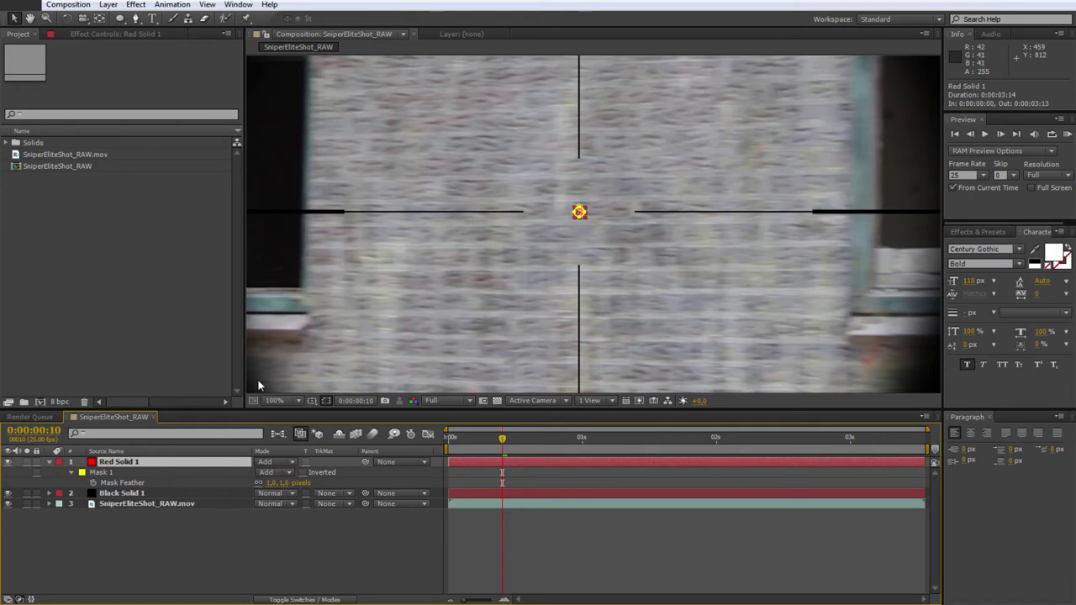
{"action": "key", "text": "ctrl+d"}
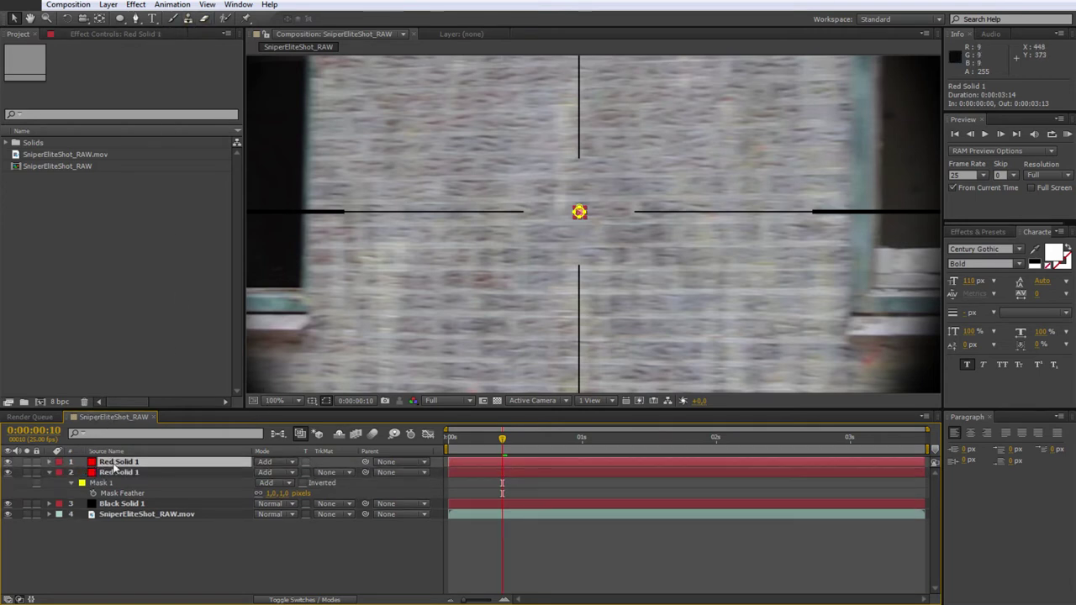
{"action": "key", "text": "Return"}
{"action": "type", "text": "REDDOT"}
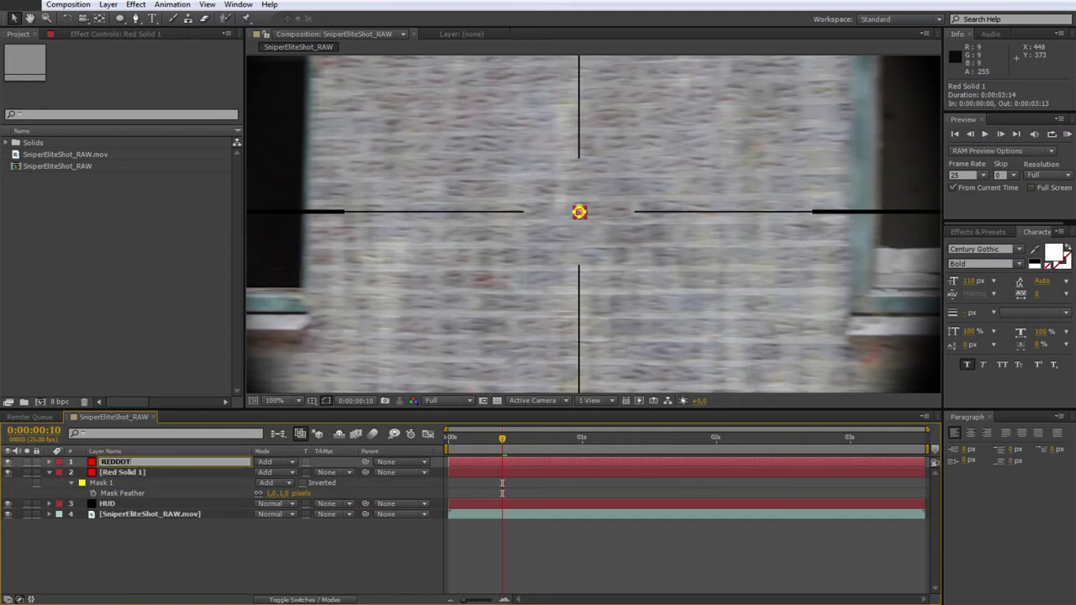
{"action": "key", "text": "Return"}
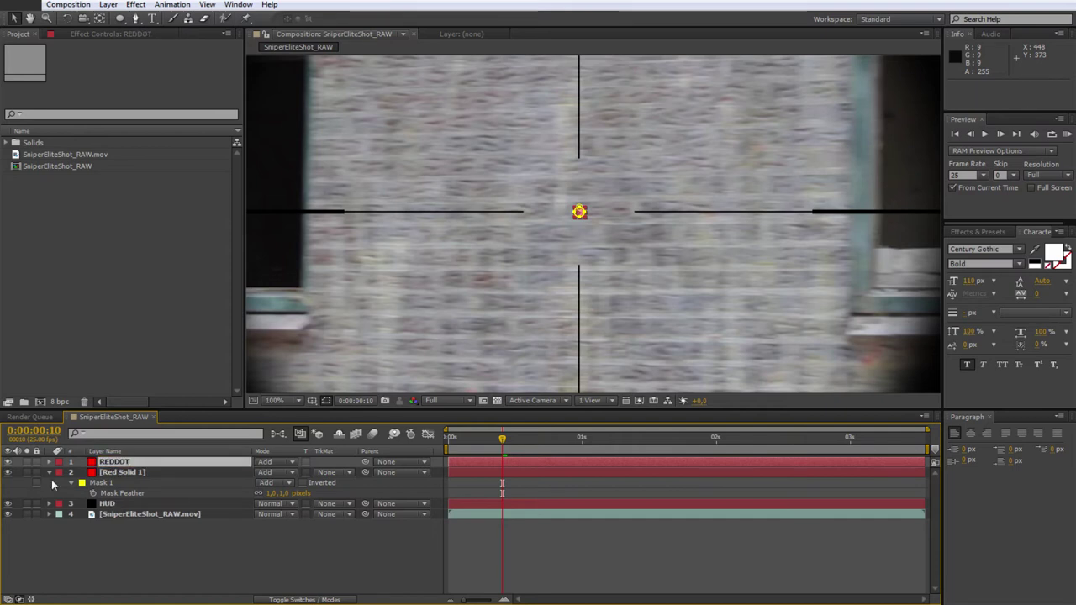
Step: Name the second copy REDDOT 2 and feather its mask to 26 pixels for a glow
{"action": "left_click", "coordinate": [142, 471]}
{"action": "key", "text": "Return"}
{"action": "type", "text": "REDDOT 2"}
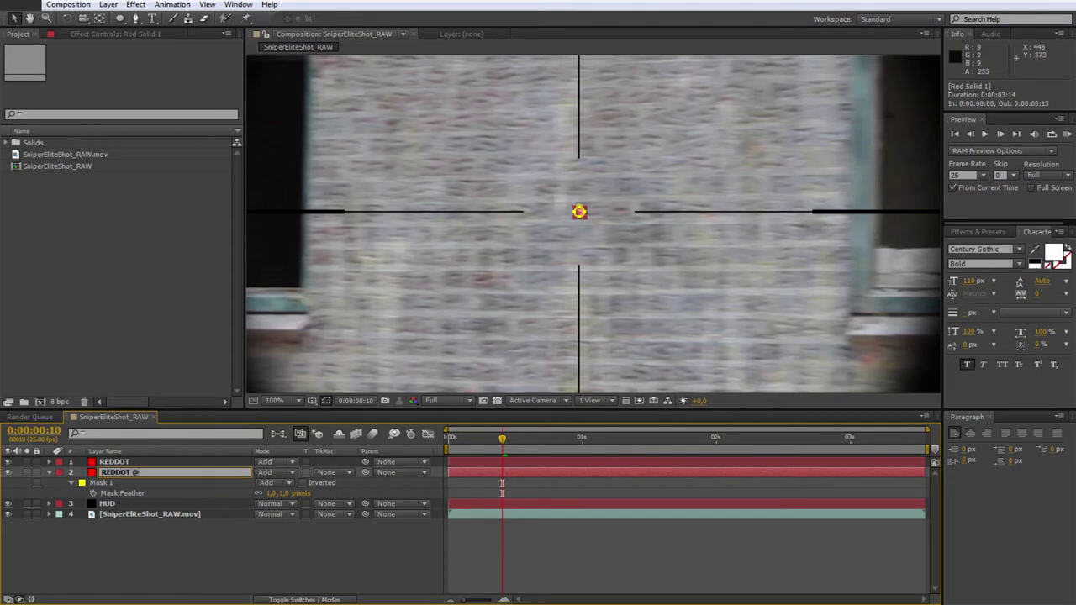
{"action": "key", "text": "Return"}
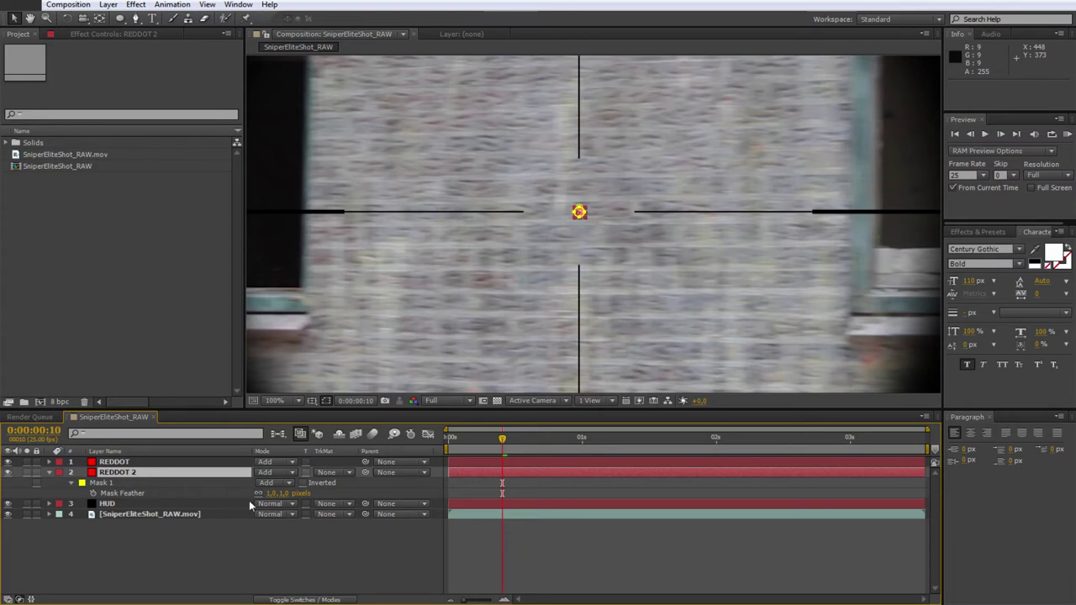
{"action": "left_click_drag", "start_coordinate": [273, 494], "coordinate": [354, 494]}
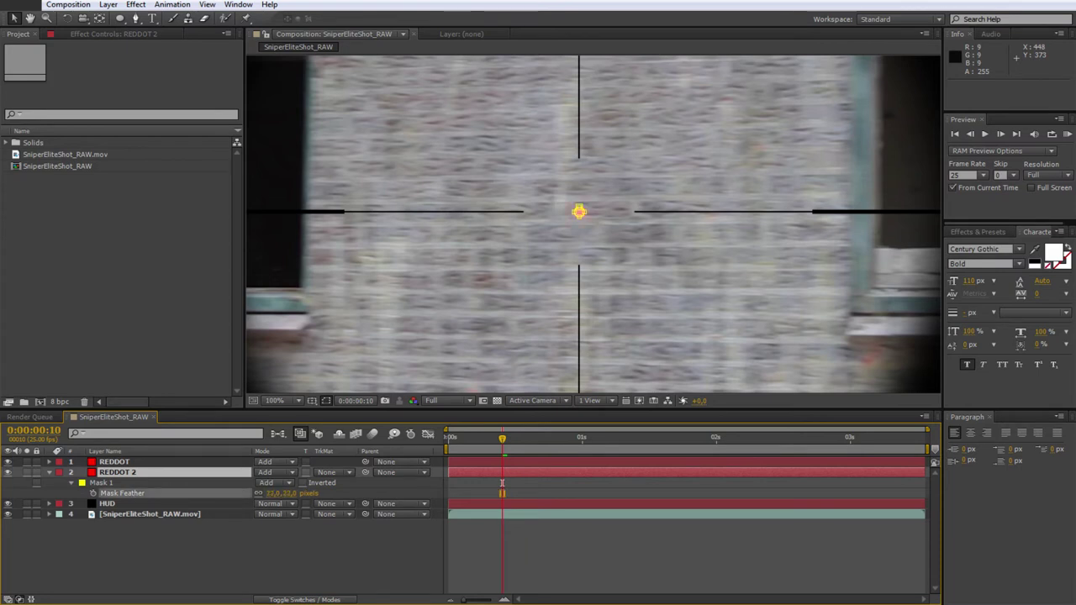
Step: Set REDDOT's Mask Feather to 1.5 pixels
{"action": "key", "text": "comma"}
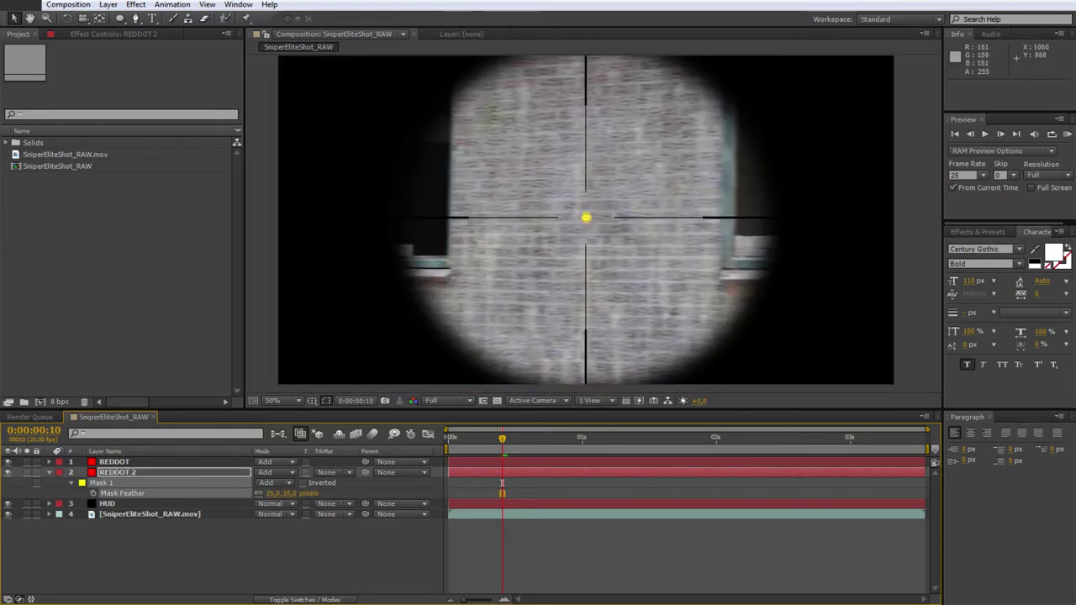
{"action": "key", "text": "period"}
{"action": "key", "text": "period"}
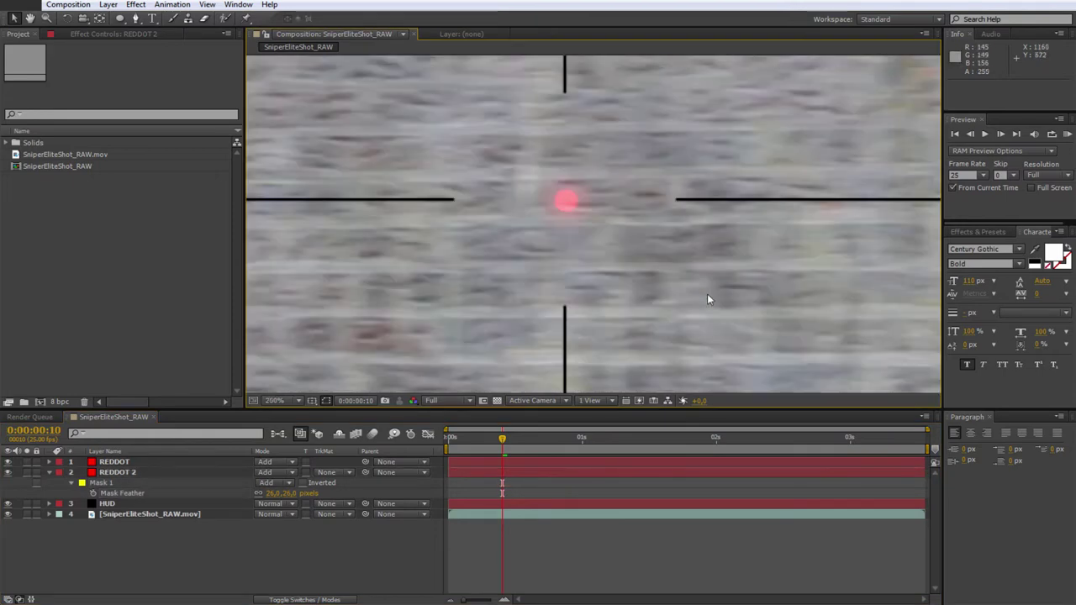
{"action": "scroll", "coordinate": [708, 300], "scroll_direction": "up", "scroll_amount": 1}
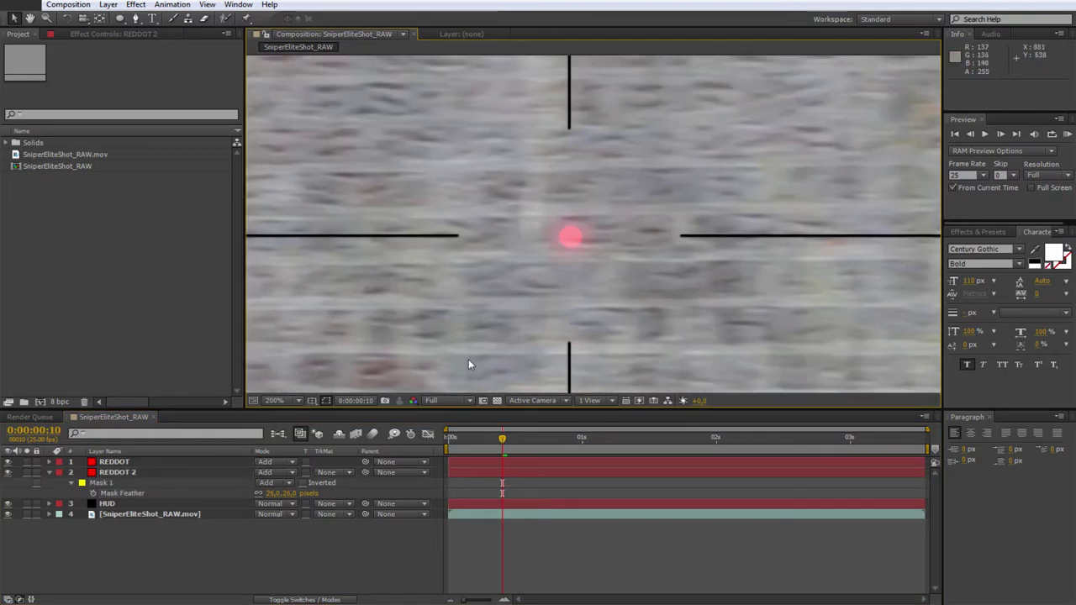
{"action": "left_click", "coordinate": [116, 462]}
{"action": "key", "text": "f"}
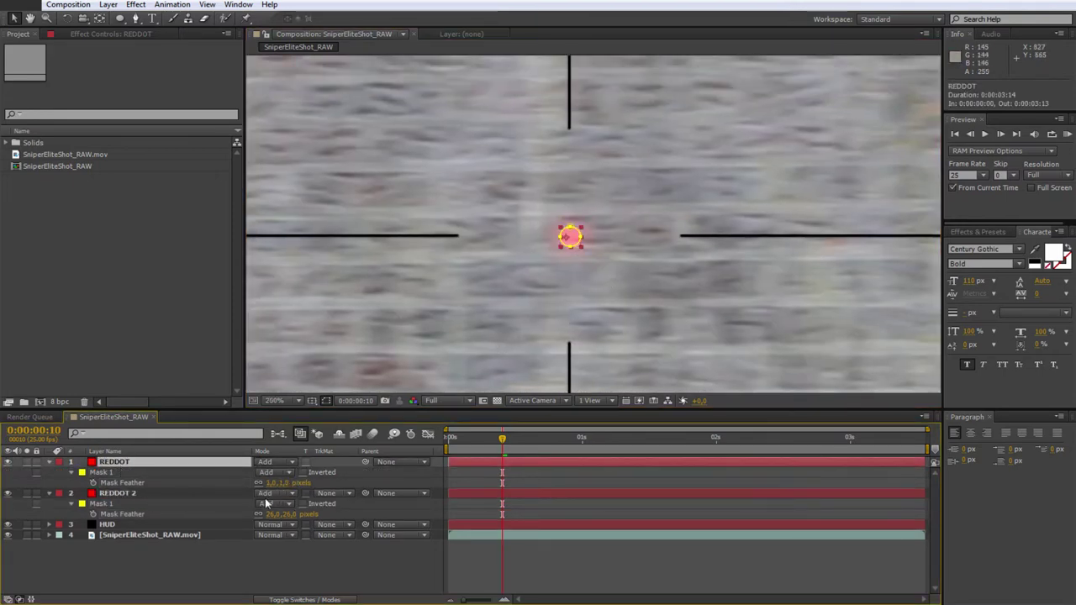
{"action": "left_click", "coordinate": [274, 482]}
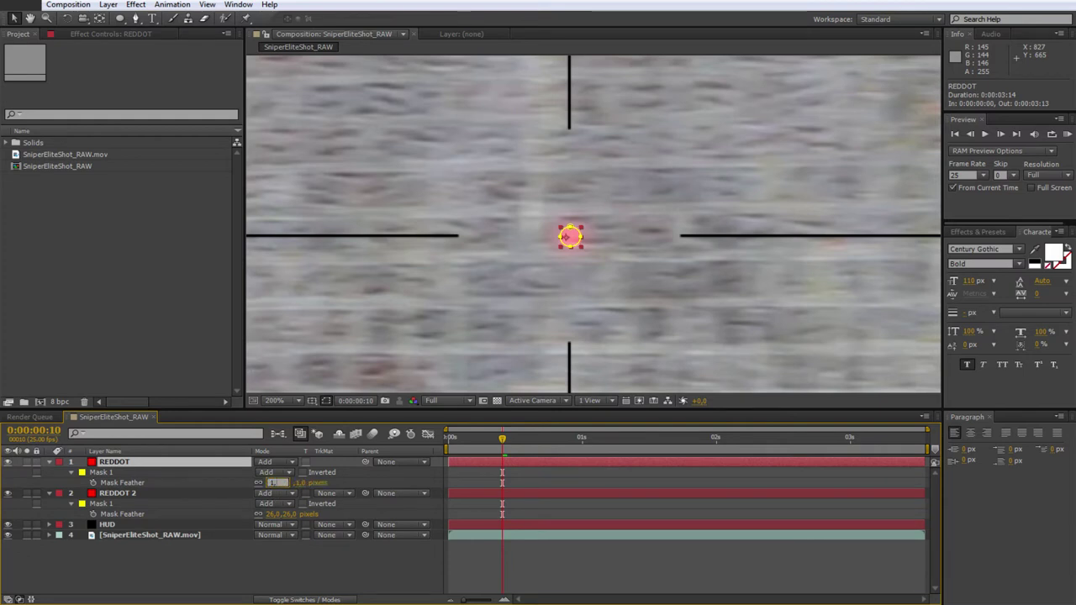
{"action": "type", "text": "1.5"}
{"action": "key", "text": "Return"}
Step: Check the HUD layer's paths, then duplicate REDDOT as REDDOT 3
{"action": "left_click", "coordinate": [764, 325]}
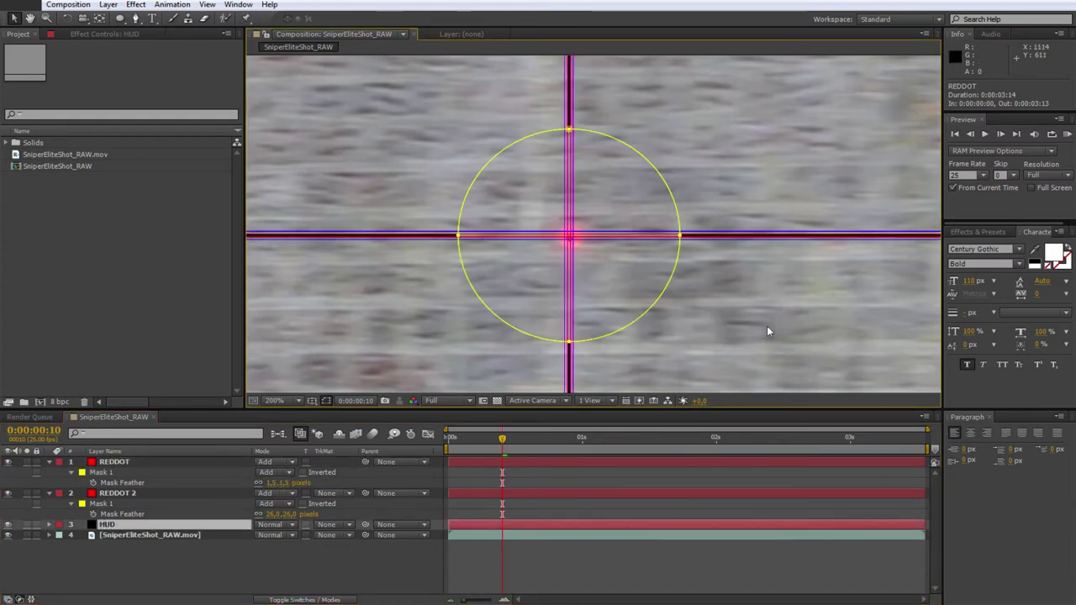
{"action": "key", "text": "comma"}
{"action": "left_click", "coordinate": [908, 320]}
{"action": "key", "text": "period"}
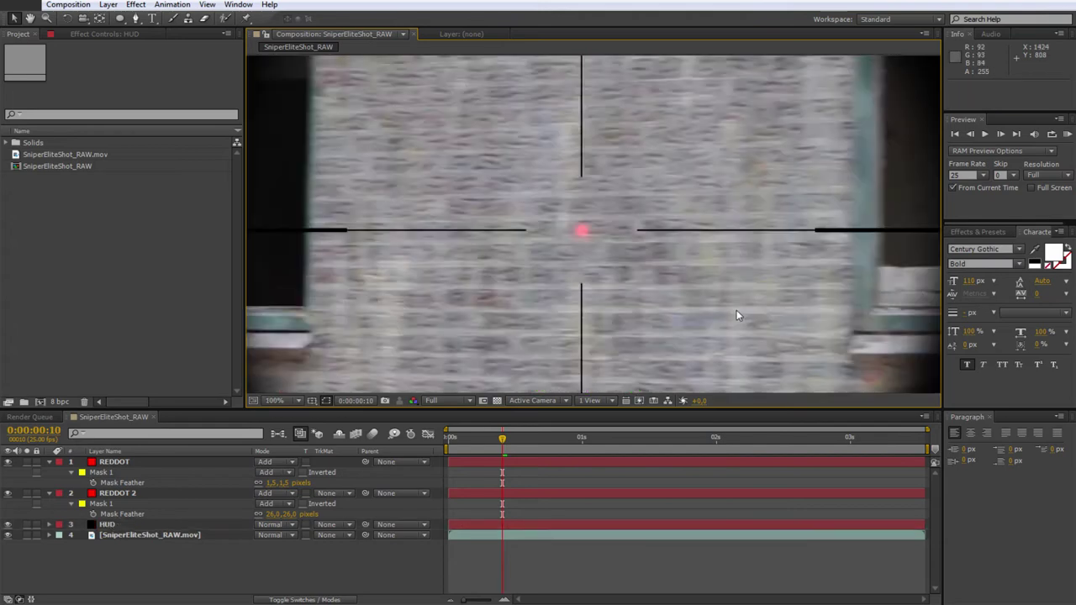
{"action": "left_click", "coordinate": [130, 462]}
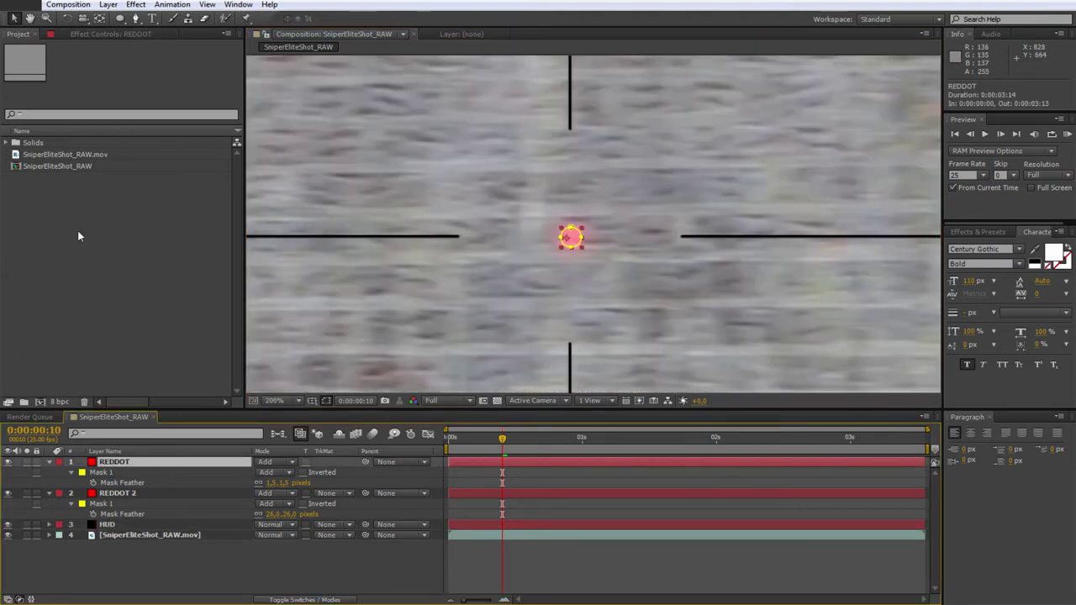
{"action": "key", "text": "ctrl+d"}
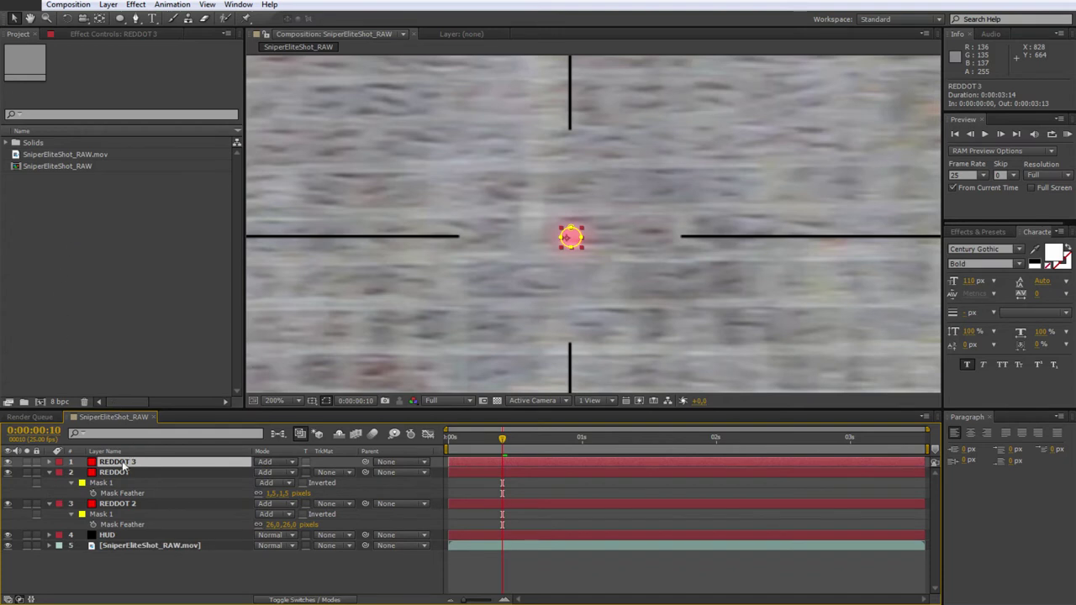
Step: Recolour REDDOT 3's solid to pale pink (about FFD7D7) through Solid Settings
{"action": "key", "text": "period"}
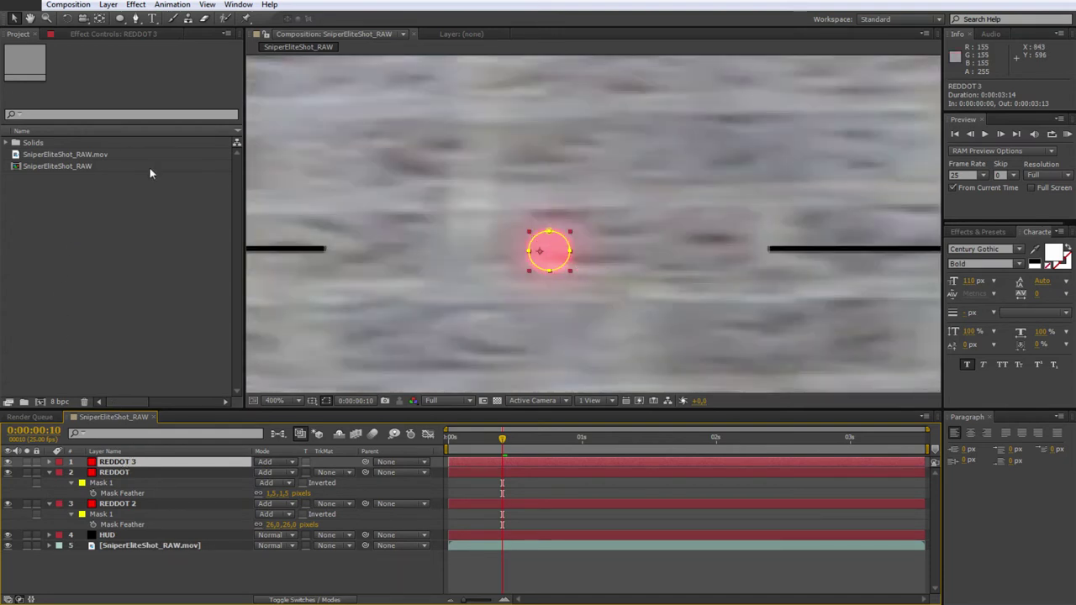
{"action": "left_click", "coordinate": [109, 5]}
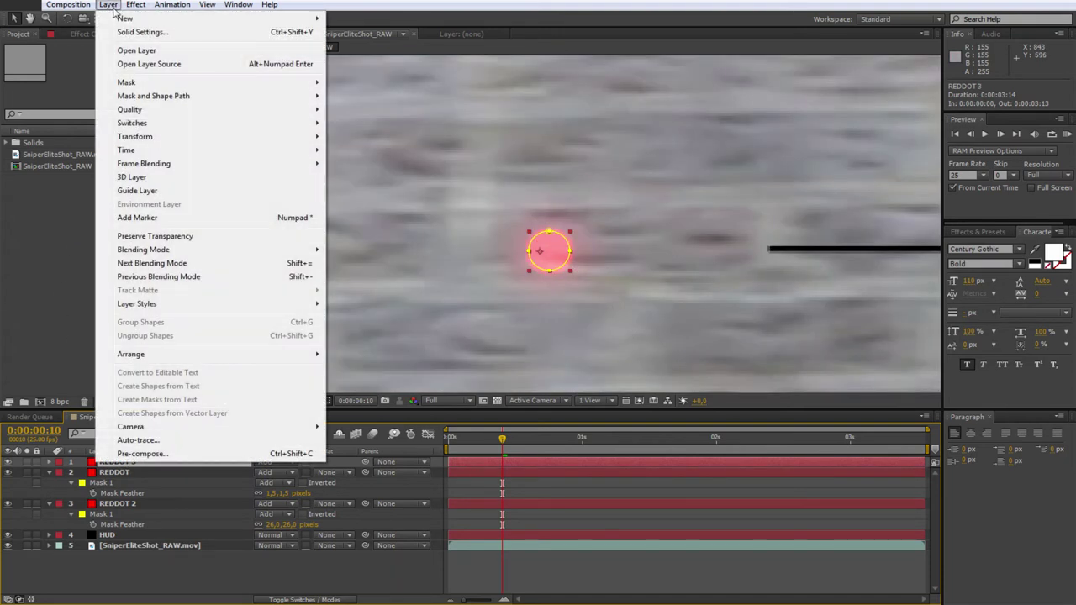
{"action": "left_click", "coordinate": [139, 32]}
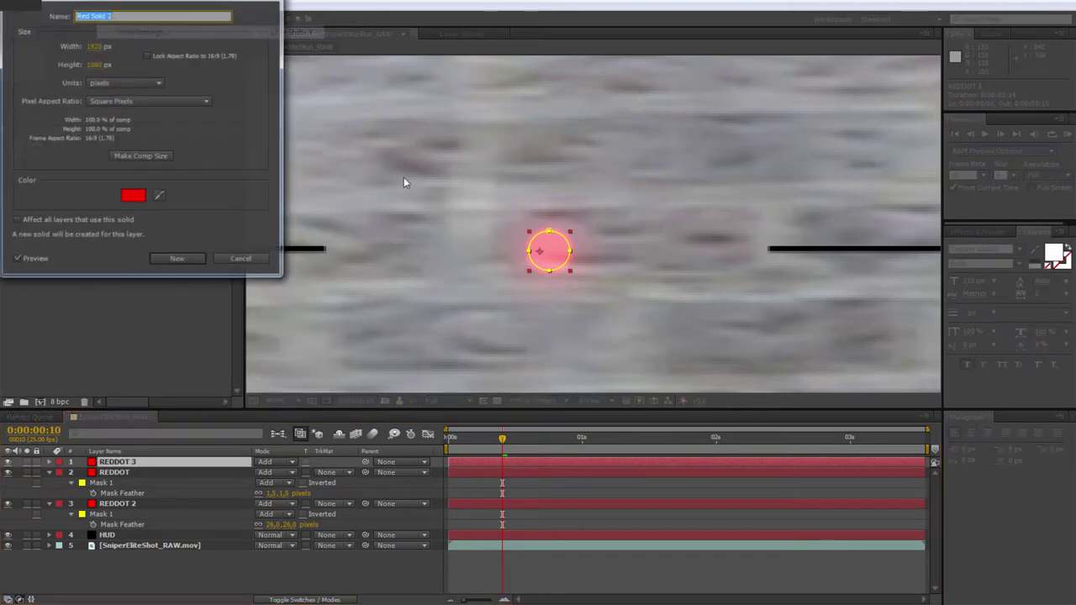
{"action": "left_click", "coordinate": [132, 199]}
{"action": "left_click", "coordinate": [29, 11]}
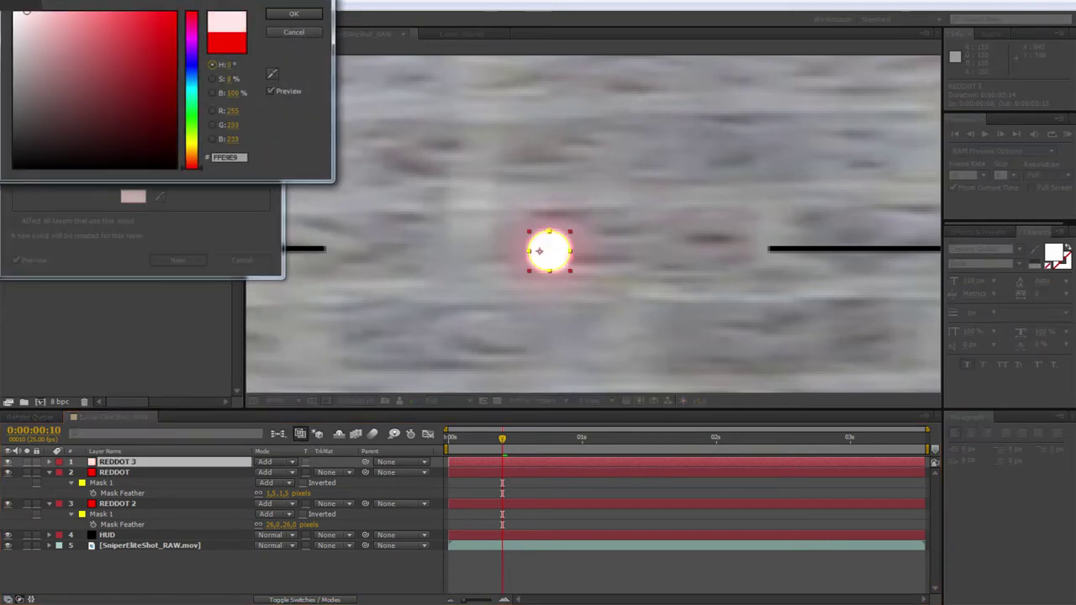
{"action": "left_click_drag", "start_coordinate": [28, 12], "coordinate": [38, 10]}
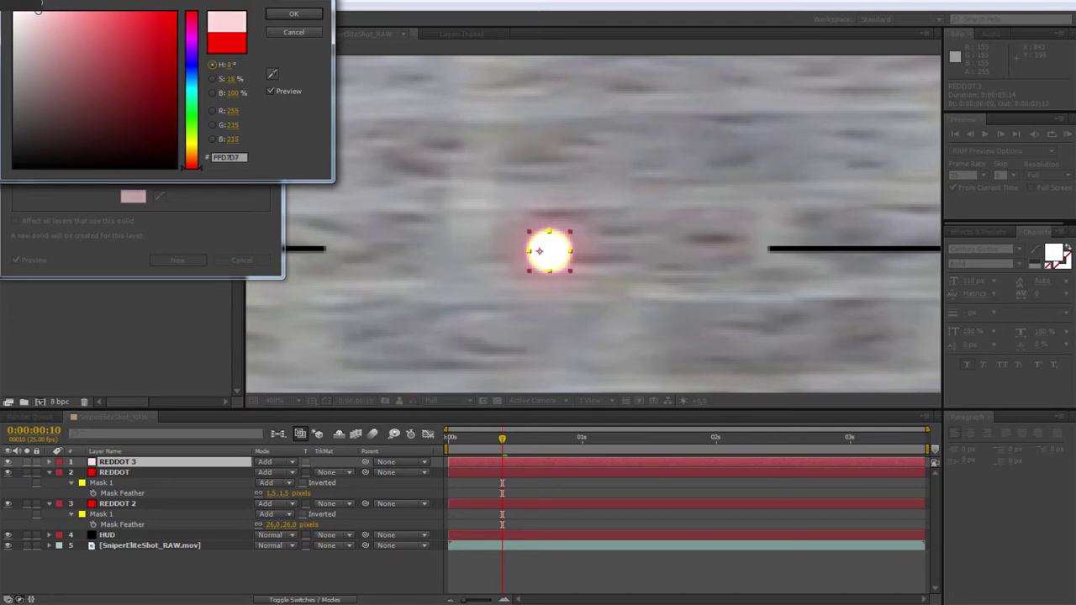
{"action": "left_click", "coordinate": [291, 16]}
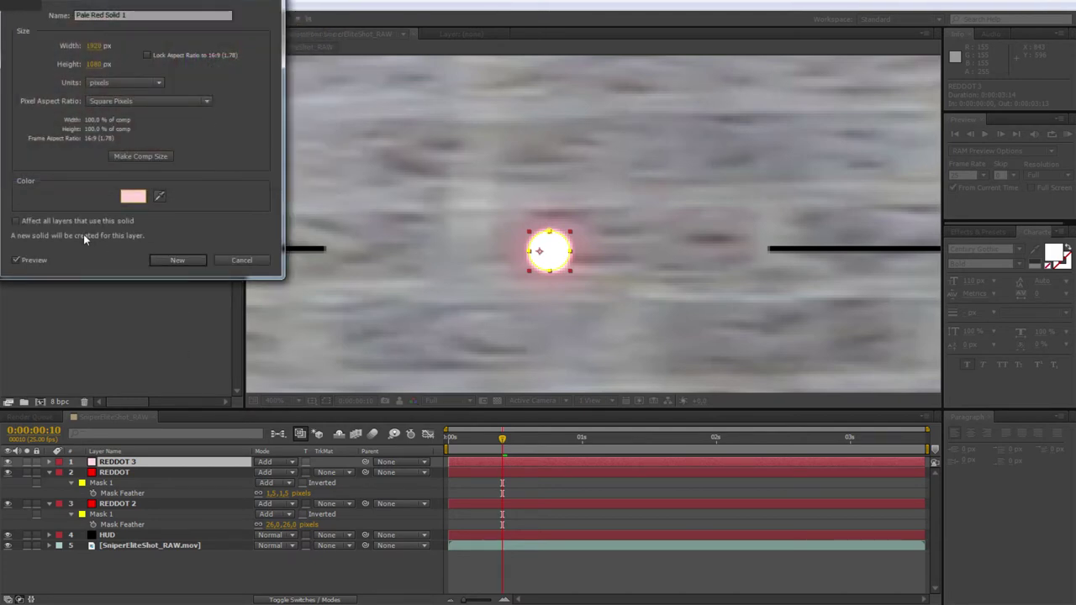
{"action": "left_click", "coordinate": [190, 262]}
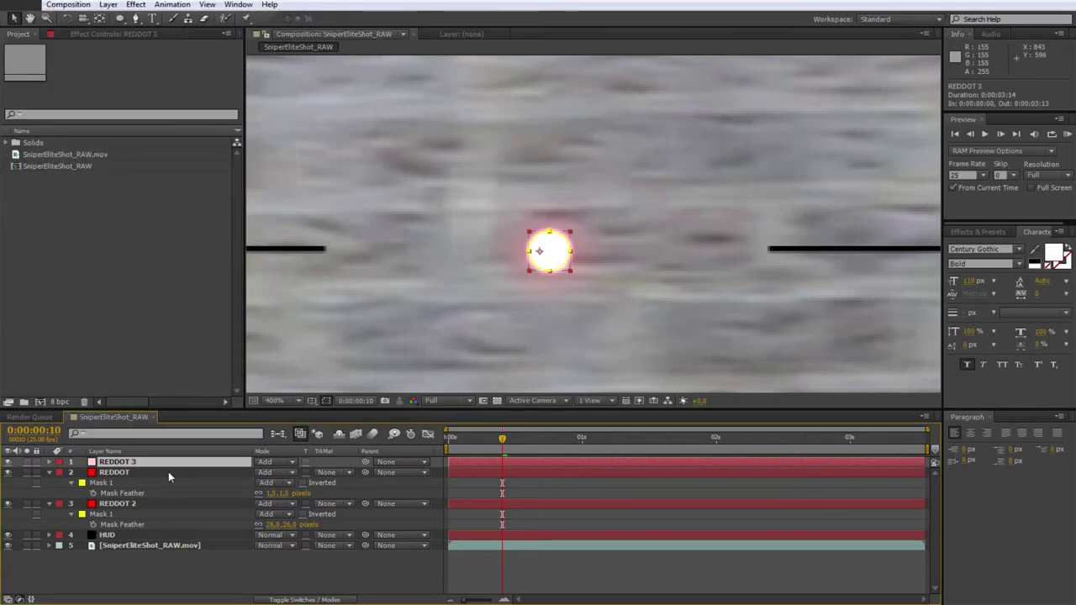
Step: Give REDDOT 3's mask an expansion of -5 pixels and a feather of 5.5 pixels
{"action": "key", "text": "m"}
{"action": "key", "text": "m"}
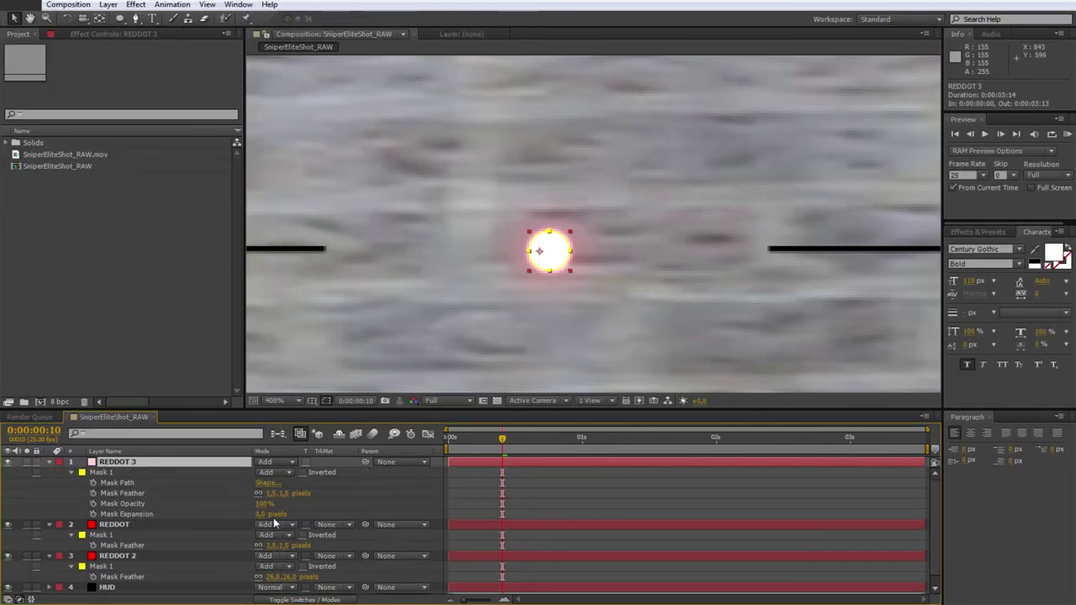
{"action": "mouse_move", "coordinate": [271, 513]}
{"action": "left_mouse_down"}
{"action": "mouse_move", "coordinate": [254, 513]}
{"action": "mouse_move", "coordinate": [271, 514]}
{"action": "left_mouse_up"}
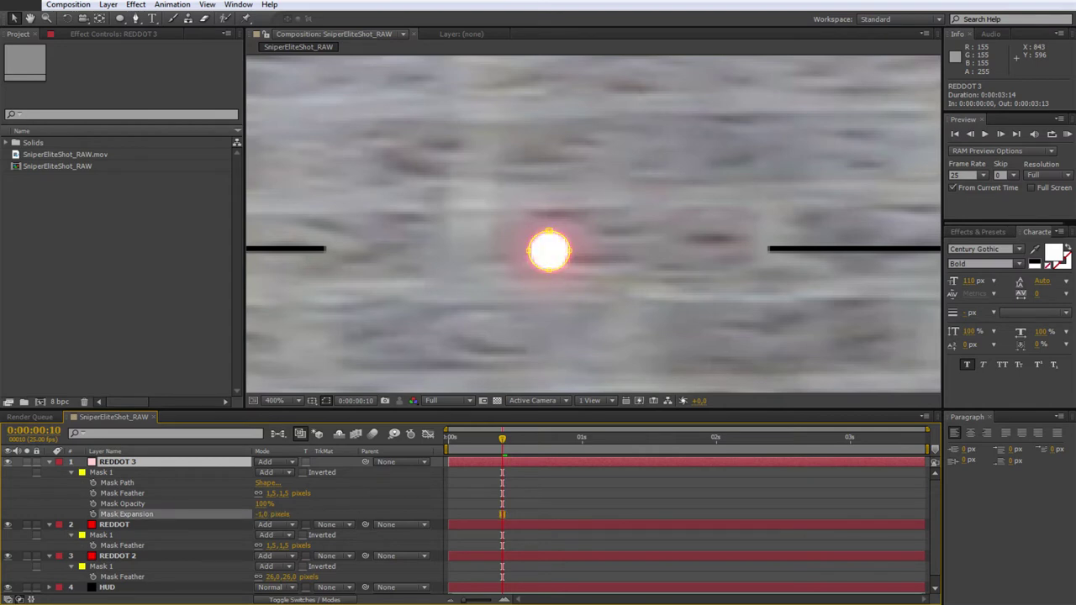
{"action": "left_click_drag", "start_coordinate": [271, 514], "coordinate": [272, 514]}
{"action": "left_click", "coordinate": [101, 473]}
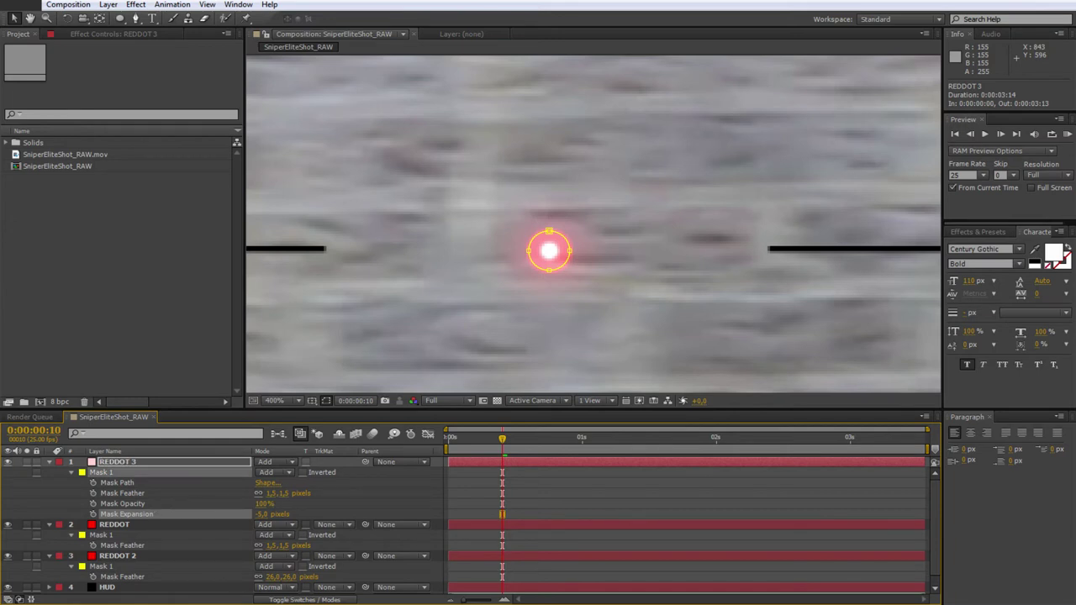
{"action": "left_click_drag", "start_coordinate": [271, 493], "coordinate": [275, 494]}
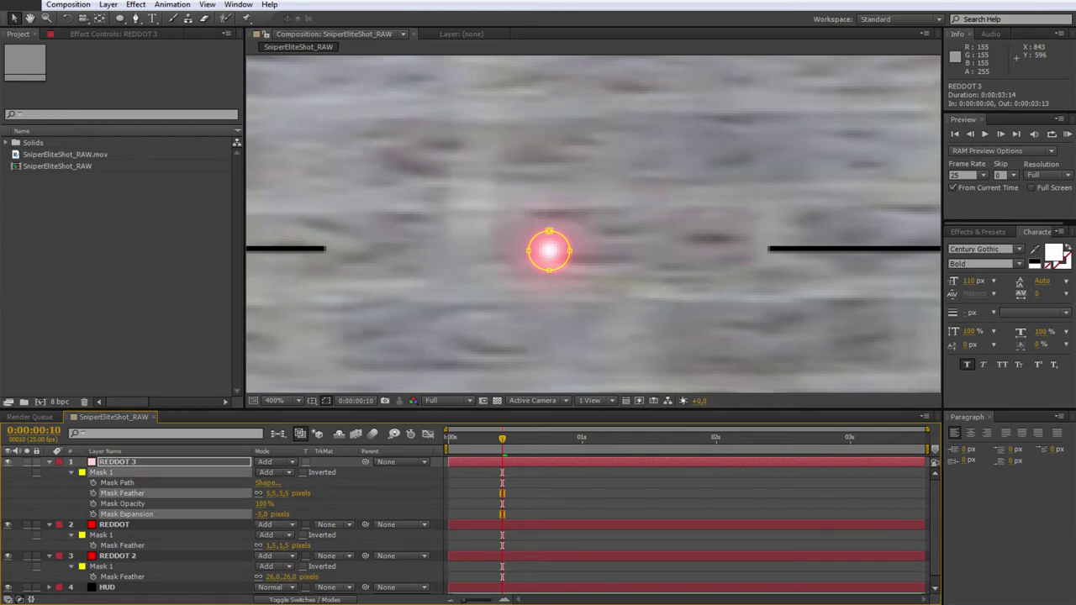
{"action": "key", "text": "slash"}
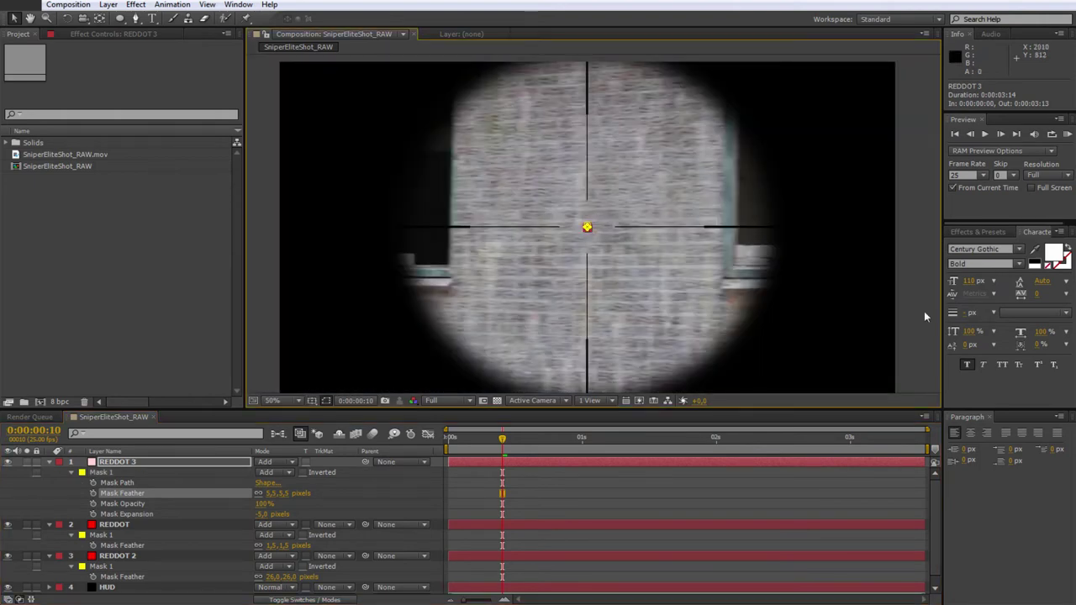
{"action": "left_click", "coordinate": [924, 311]}
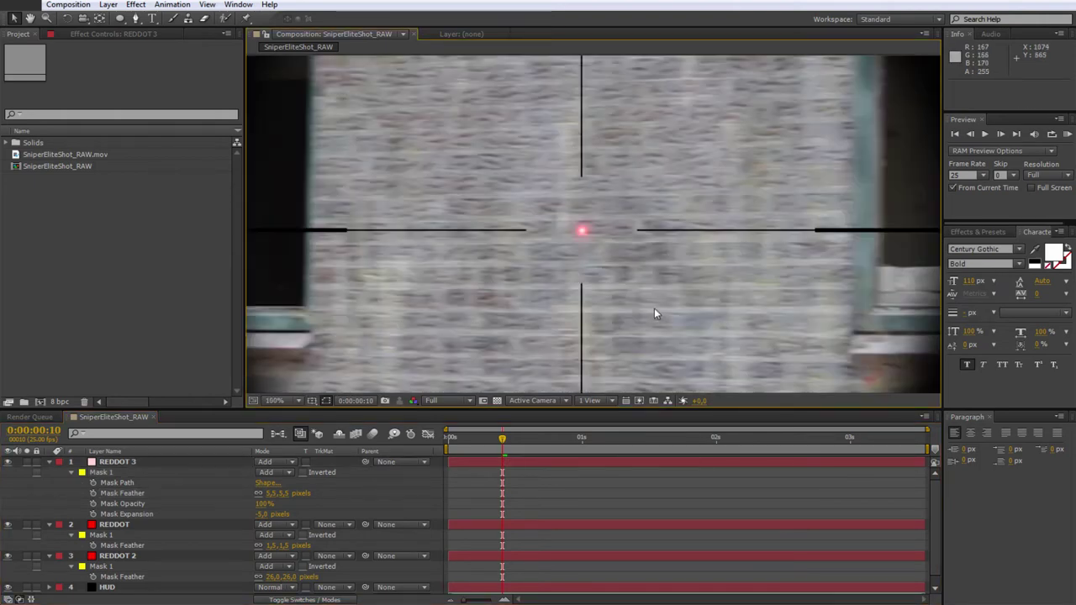
{"action": "scroll", "coordinate": [637, 234], "scroll_direction": "up", "scroll_amount": 1}
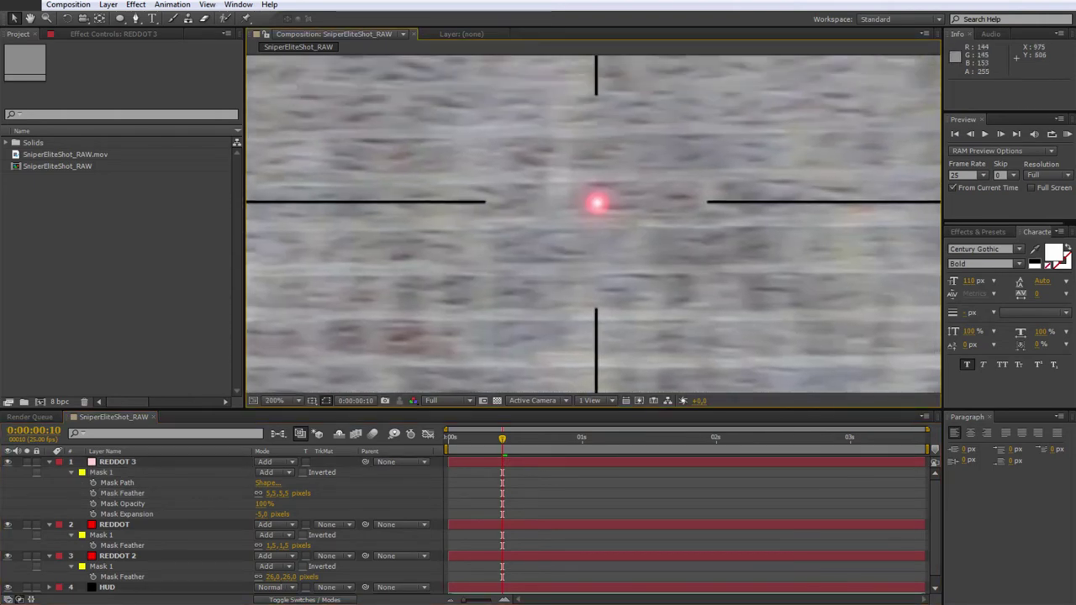
{"action": "scroll", "coordinate": [603, 223], "scroll_direction": "up", "scroll_amount": 1}
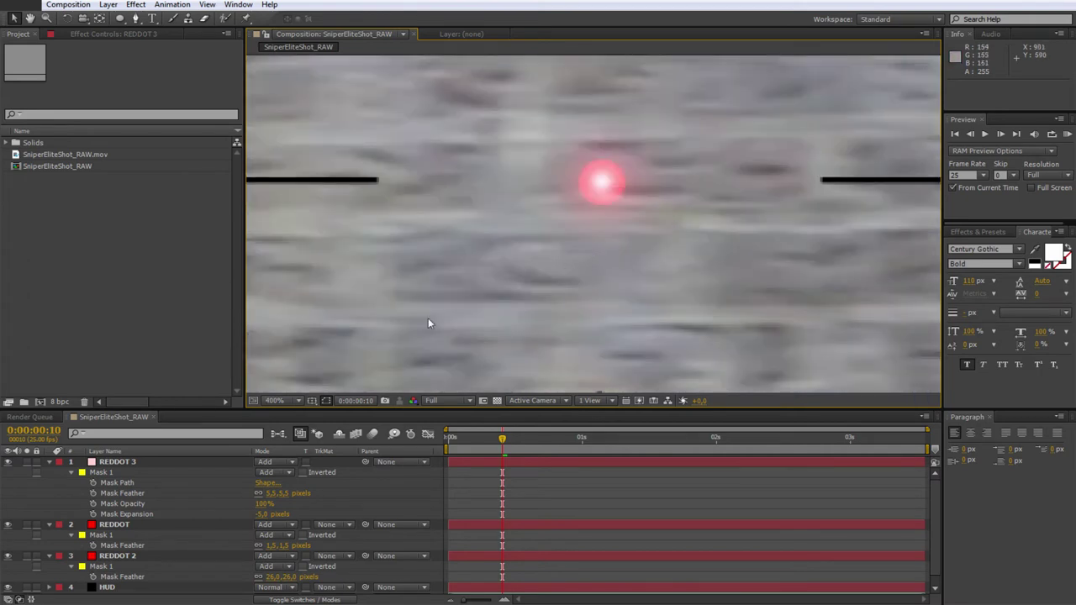
Step: Contract REDDOT's mask expansion to -4.7 pixels and check the smaller dot
{"action": "left_click", "coordinate": [122, 526]}
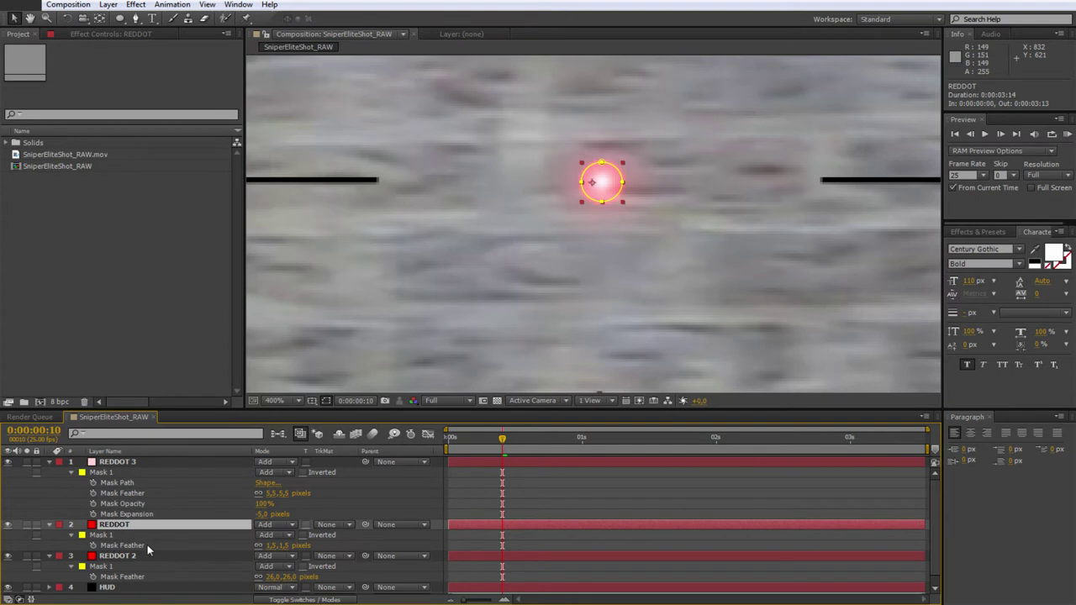
{"action": "key", "text": "f"}
{"action": "key", "text": "m"}
{"action": "key", "text": "m"}
{"action": "key", "text": "m"}
{"action": "scroll", "coordinate": [165, 547], "scroll_direction": "down", "scroll_amount": 1}
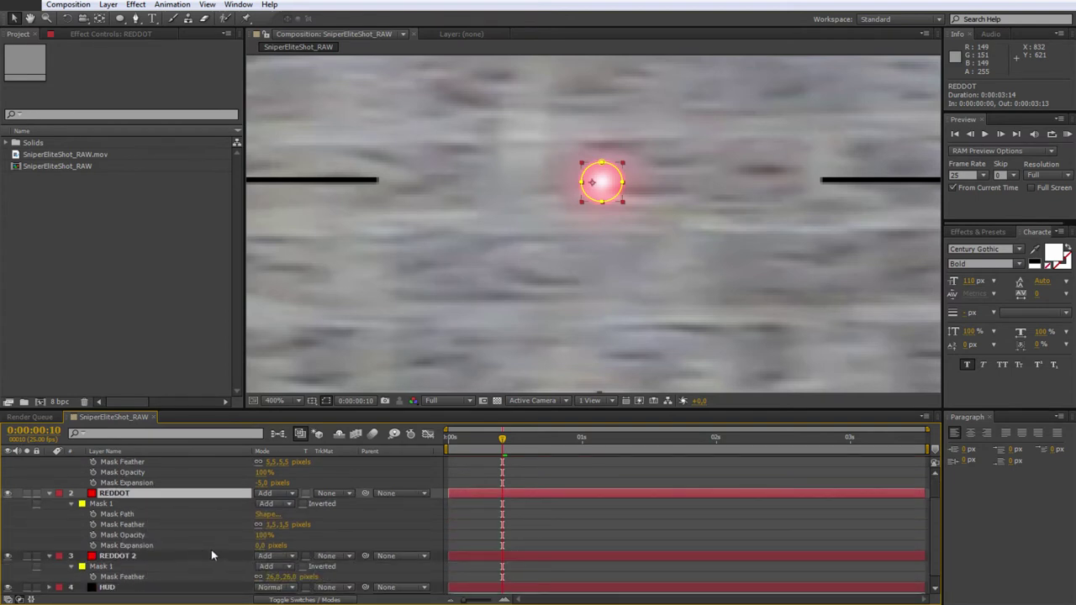
{"action": "left_click_drag", "start_coordinate": [267, 546], "coordinate": [252, 545]}
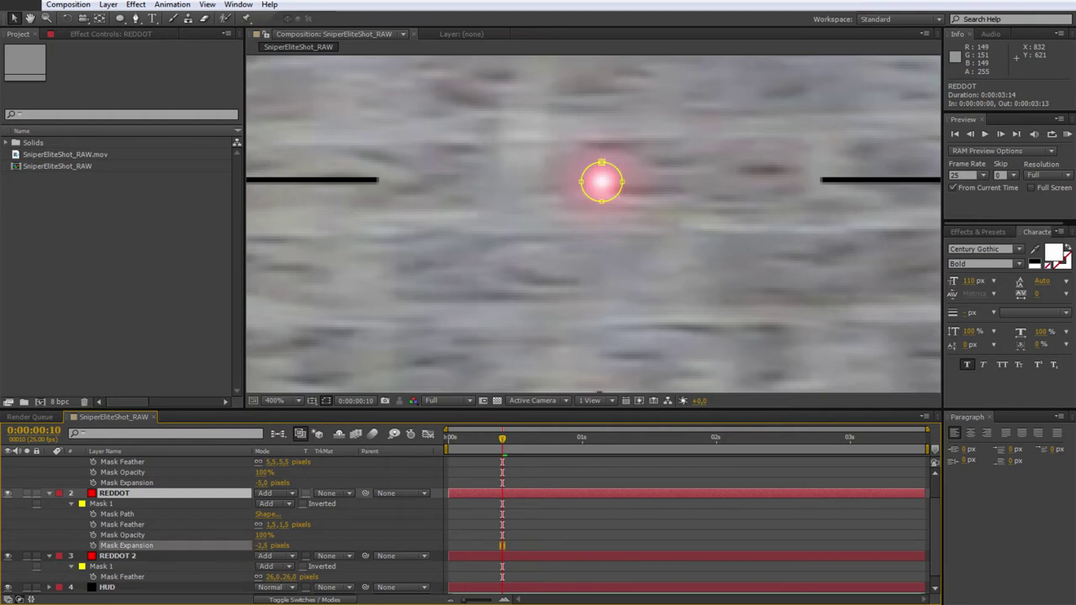
{"action": "key", "text": "comma"}
{"action": "key", "text": "comma"}
{"action": "key", "text": "comma"}
{"action": "key", "text": "comma"}
{"action": "key", "text": "comma"}
{"action": "key", "text": "comma"}
{"action": "left_click", "coordinate": [912, 312]}
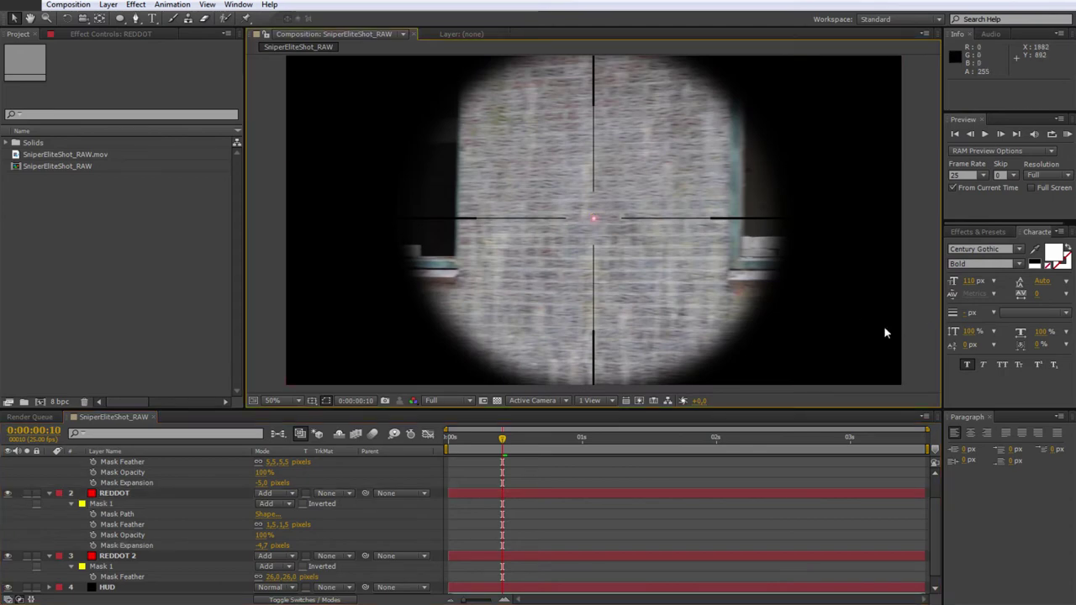
{"action": "key", "text": "period"}
{"action": "key", "text": "period"}
{"action": "key", "text": "comma"}
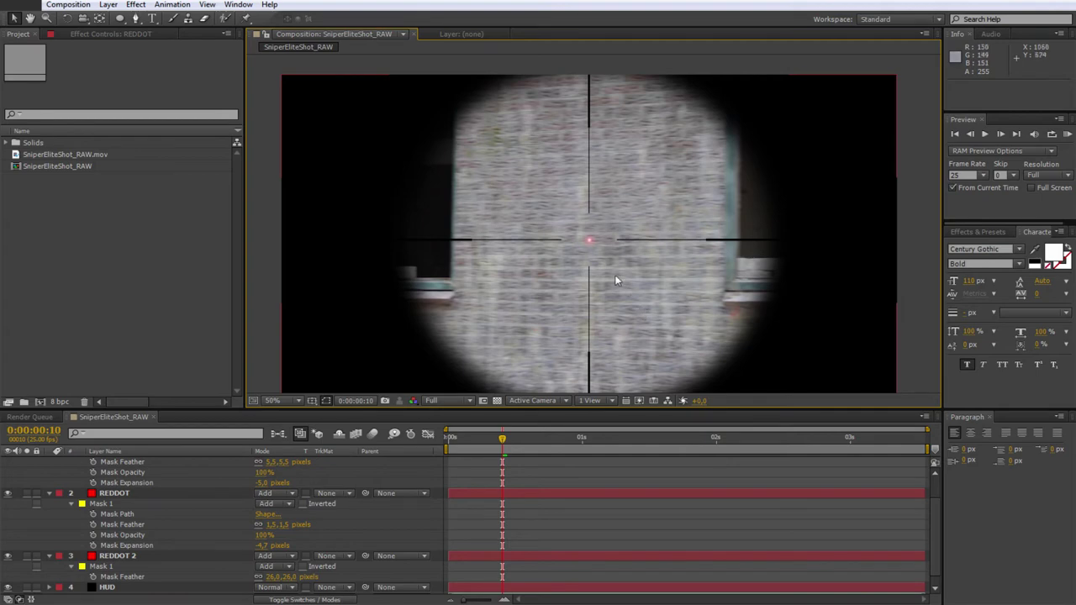
{"action": "left_click", "coordinate": [450, 438]}
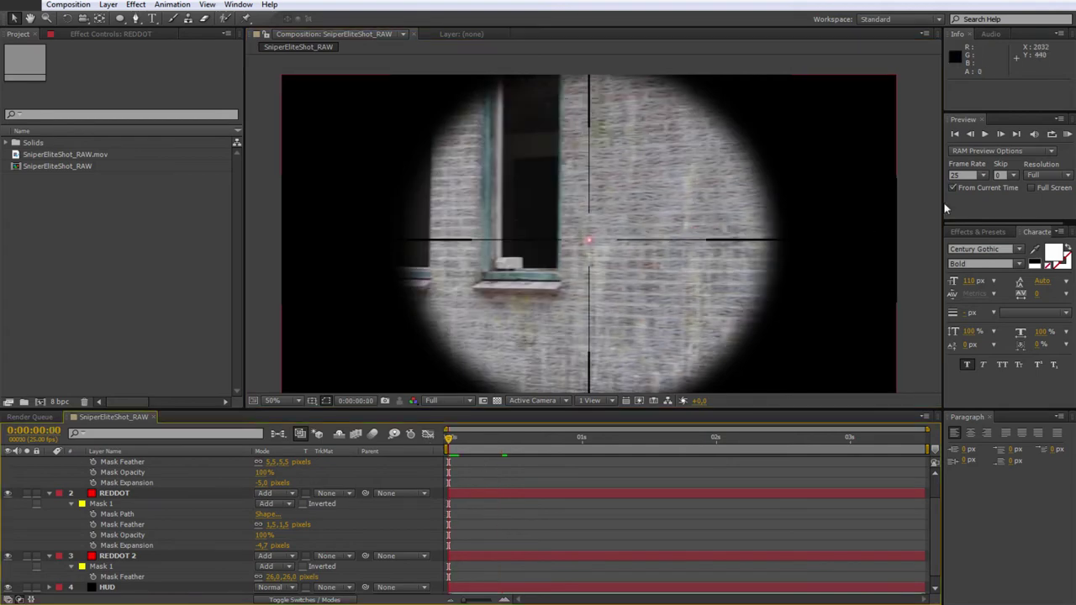
Step: Preview the scope effect and zoom the viewer in on the soldier
{"action": "left_click", "coordinate": [1068, 134]}
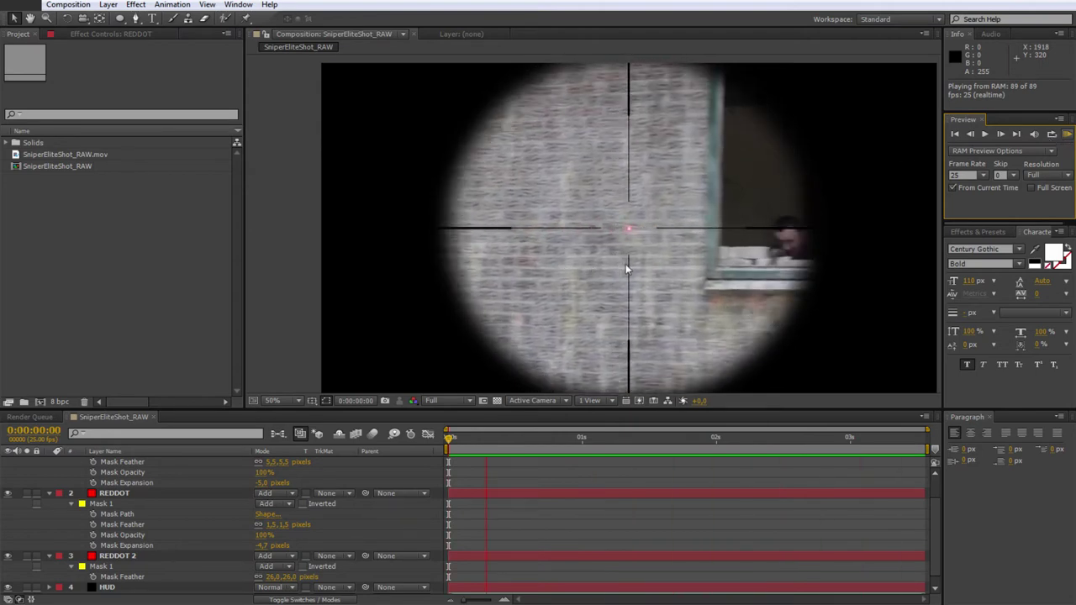
{"action": "scroll", "coordinate": [606, 263], "scroll_direction": "up", "scroll_amount": 2}
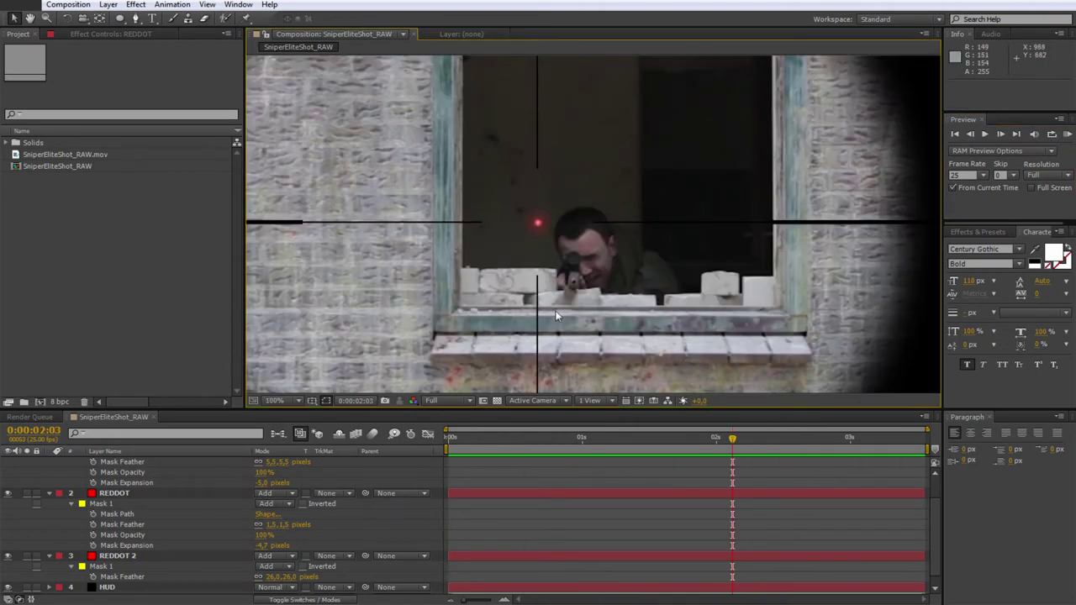
{"action": "scroll", "coordinate": [556, 320], "scroll_direction": "up", "scroll_amount": 2}
{"action": "left_click_drag", "start_coordinate": [511, 256], "coordinate": [585, 285]}
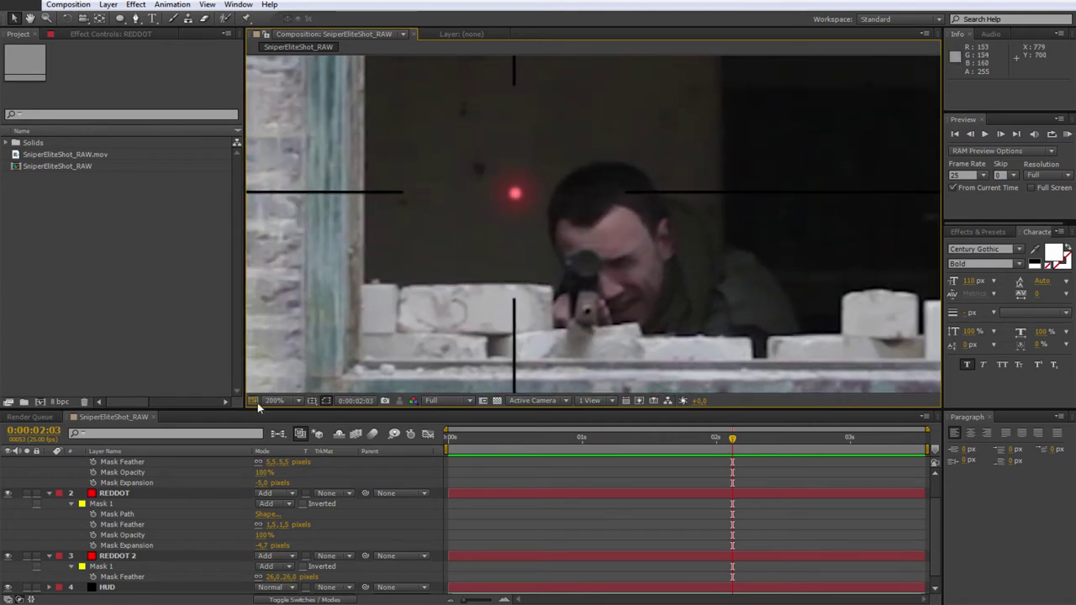
{"action": "scroll", "coordinate": [139, 485], "scroll_direction": "up", "scroll_amount": 1}
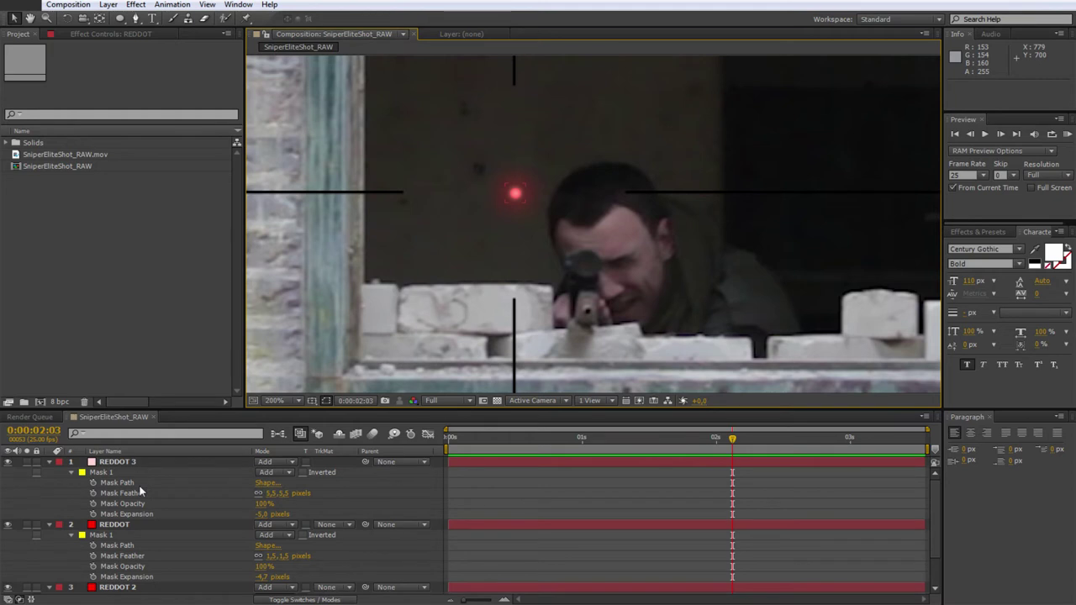
Step: Raise REDDOT's mask feather to 12.7 pixels
{"action": "left_click", "coordinate": [111, 527]}
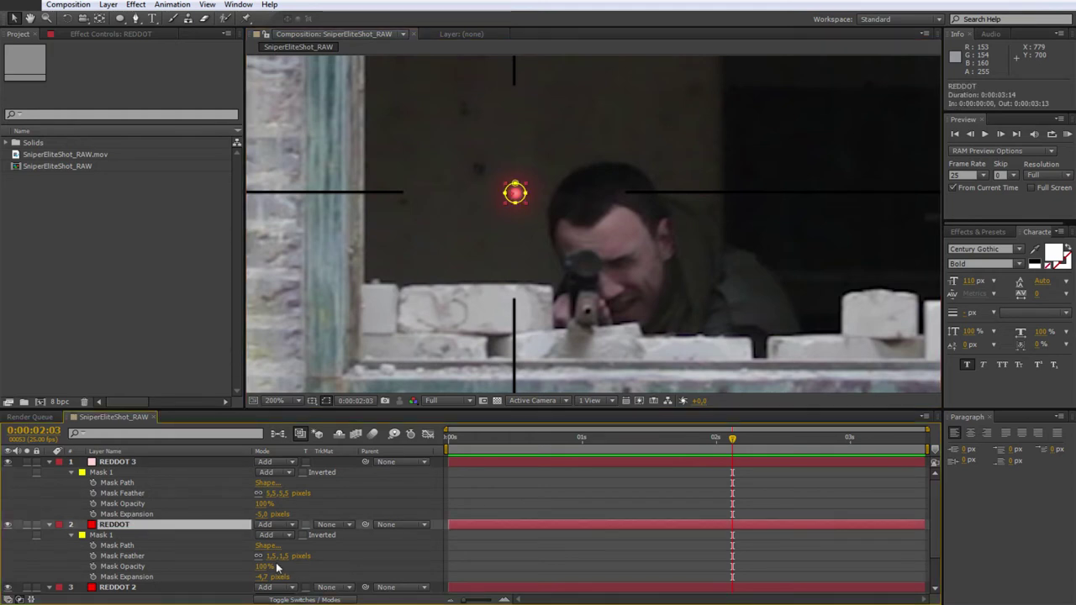
{"action": "left_click_drag", "start_coordinate": [272, 556], "coordinate": [290, 556]}
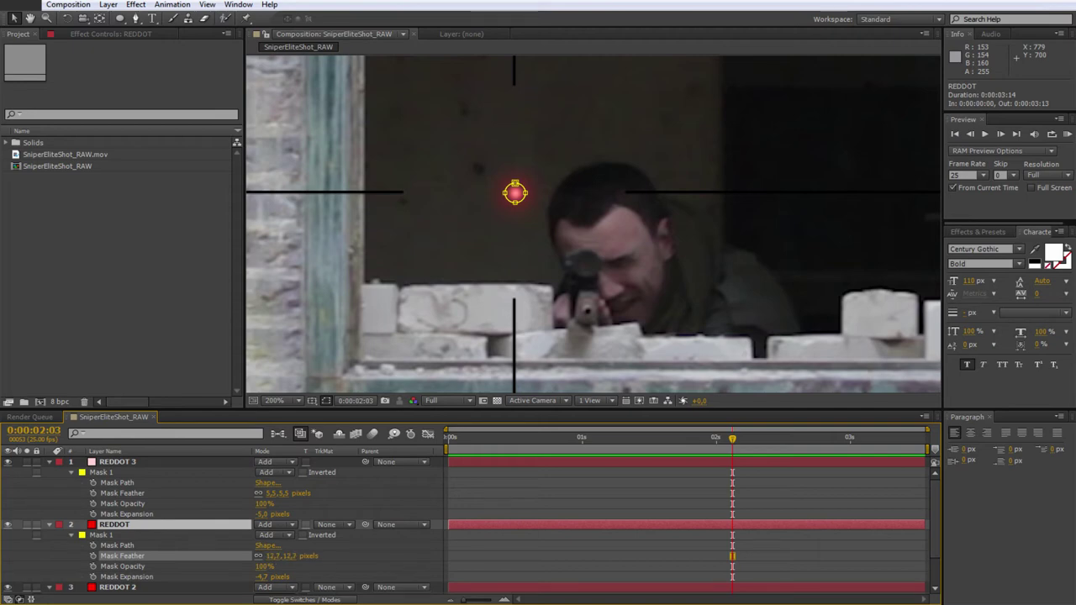
{"action": "key", "text": "Return"}
Step: Preview the whole scope shot in real time from the first frame
{"action": "scroll", "coordinate": [505, 320], "scroll_direction": "down", "scroll_amount": 5}
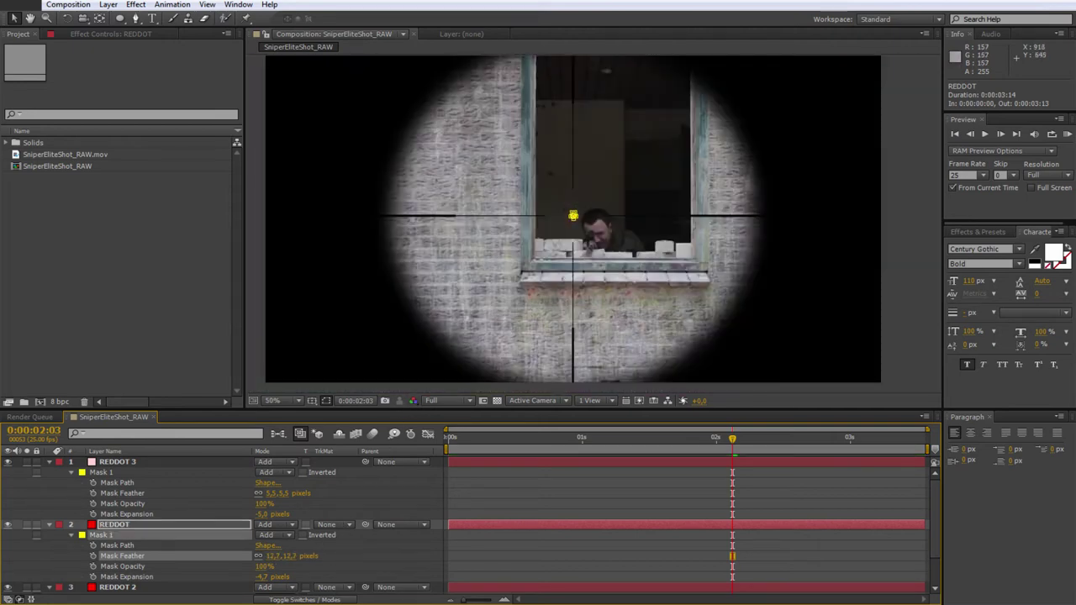
{"action": "scroll", "coordinate": [551, 336], "scroll_direction": "up", "scroll_amount": 4}
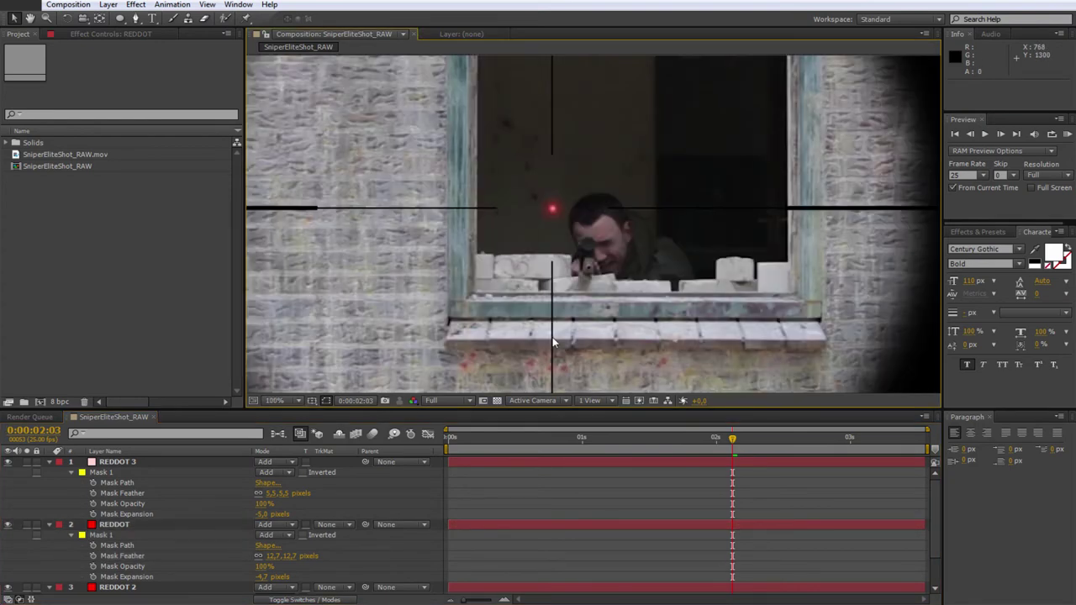
{"action": "scroll", "coordinate": [541, 307], "scroll_direction": "up", "scroll_amount": 1}
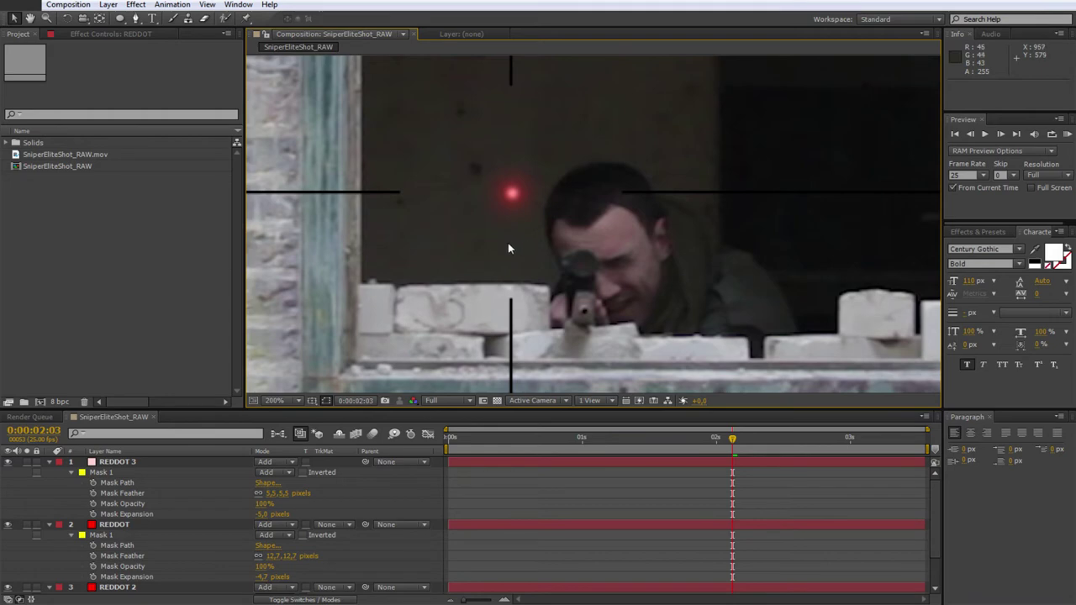
{"action": "scroll", "coordinate": [538, 243], "scroll_direction": "down", "scroll_amount": 1}
{"action": "scroll", "coordinate": [543, 252], "scroll_direction": "down", "scroll_amount": 2}
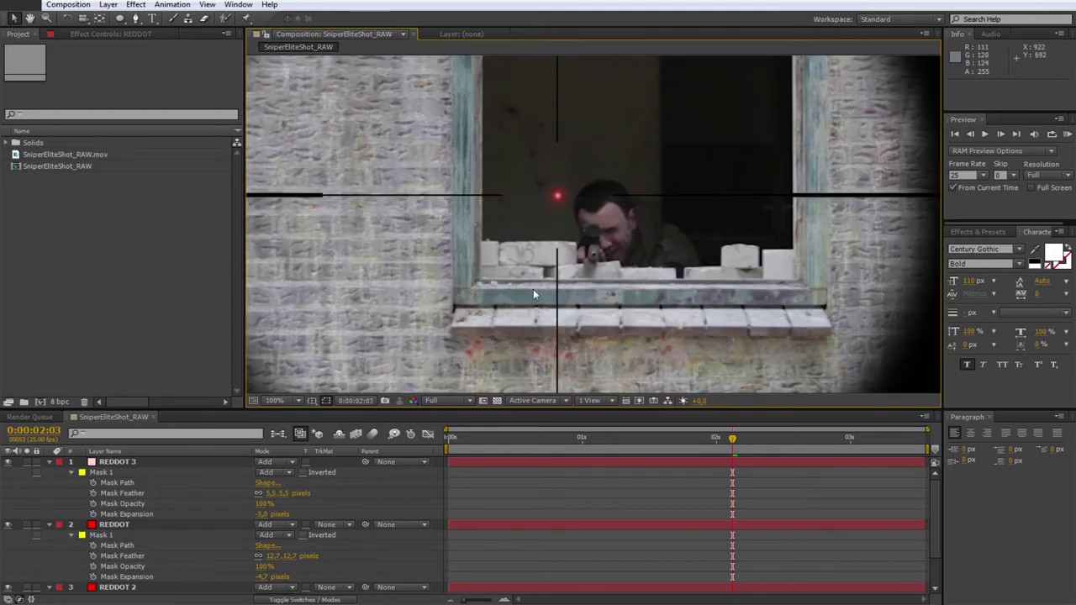
{"action": "scroll", "coordinate": [533, 289], "scroll_direction": "down", "scroll_amount": 1}
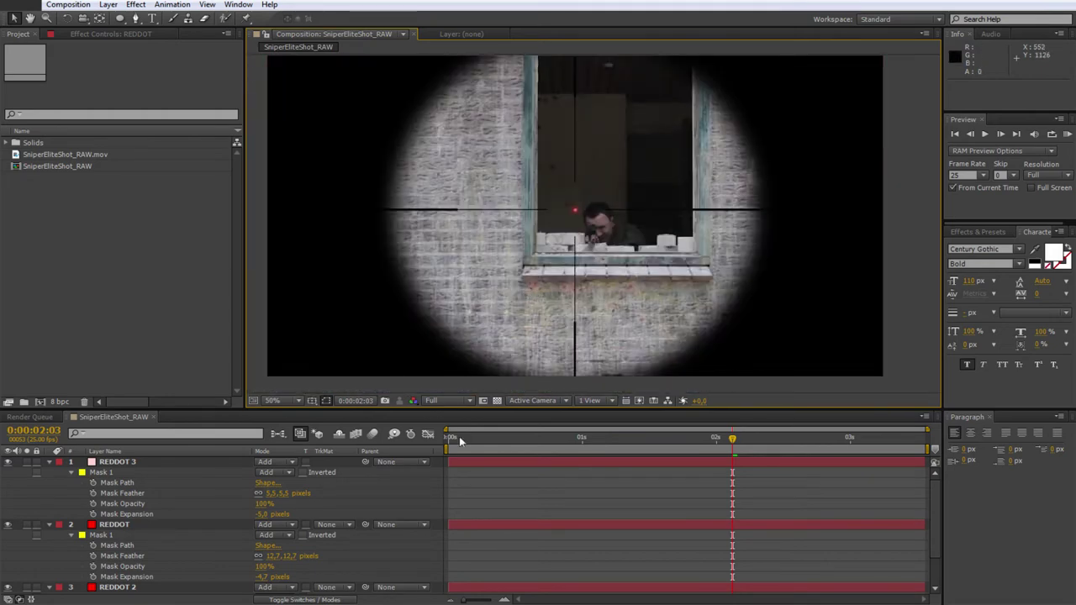
{"action": "left_click", "coordinate": [451, 438]}
{"action": "left_click", "coordinate": [1067, 134]}
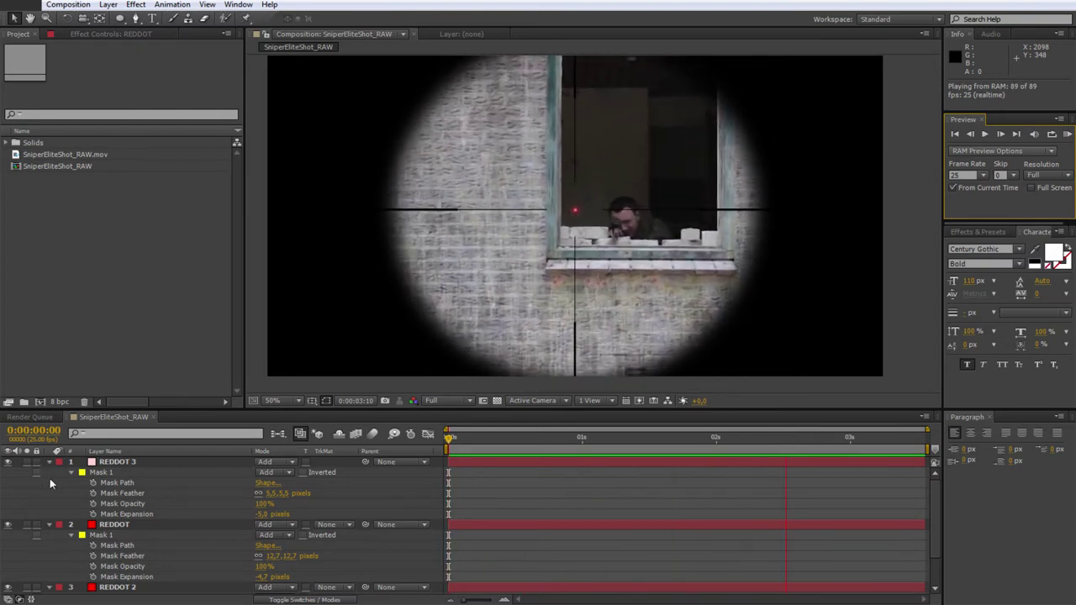
Step: Collapse all layer properties and scale the SniperEliteShot_RAW.mov footage to 110%
{"action": "left_click", "coordinate": [343, 477]}
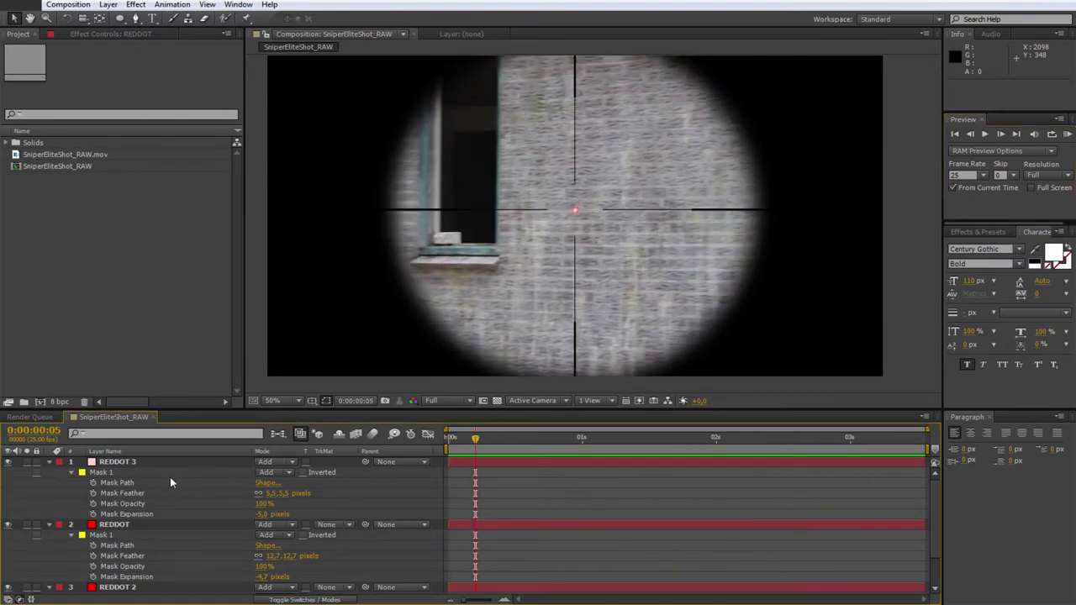
{"action": "key", "text": "ctrl+a"}
{"action": "key", "text": "ctrl+grave"}
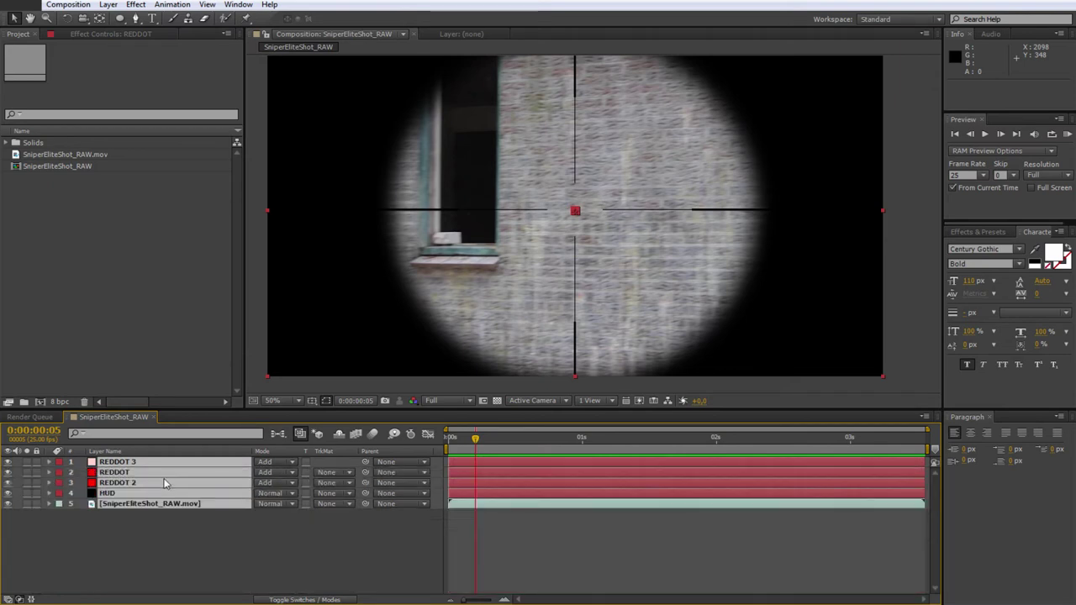
{"action": "left_click", "coordinate": [142, 558]}
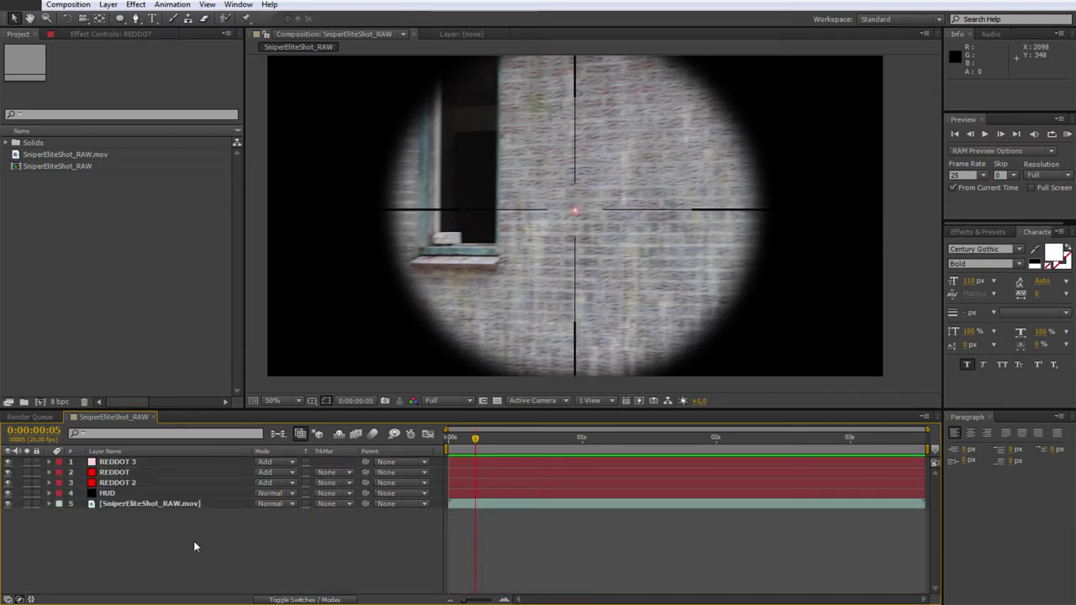
{"action": "left_click", "coordinate": [124, 505]}
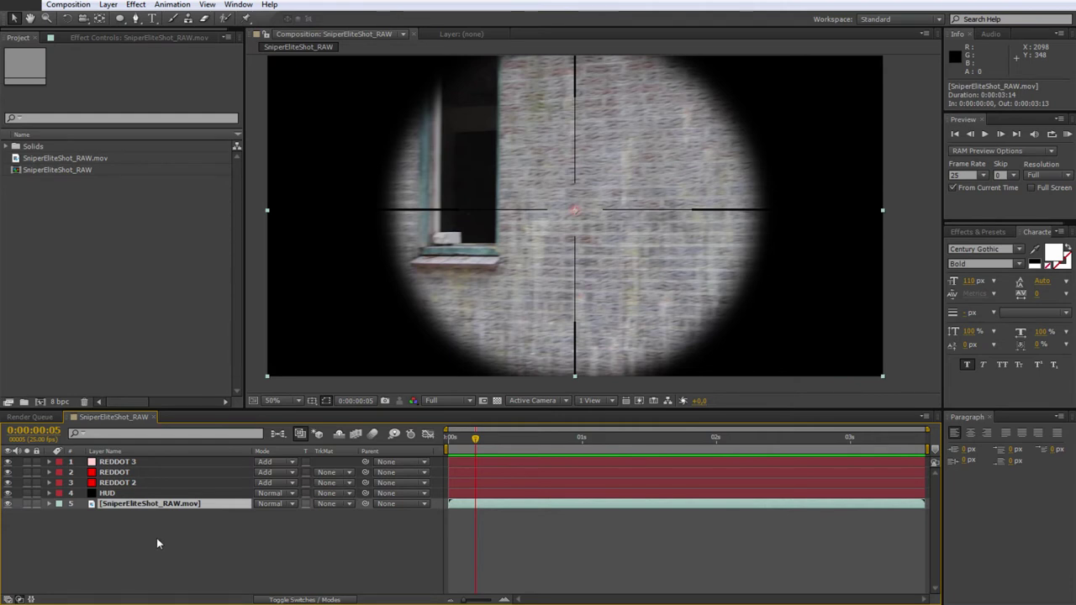
{"action": "key", "text": "s"}
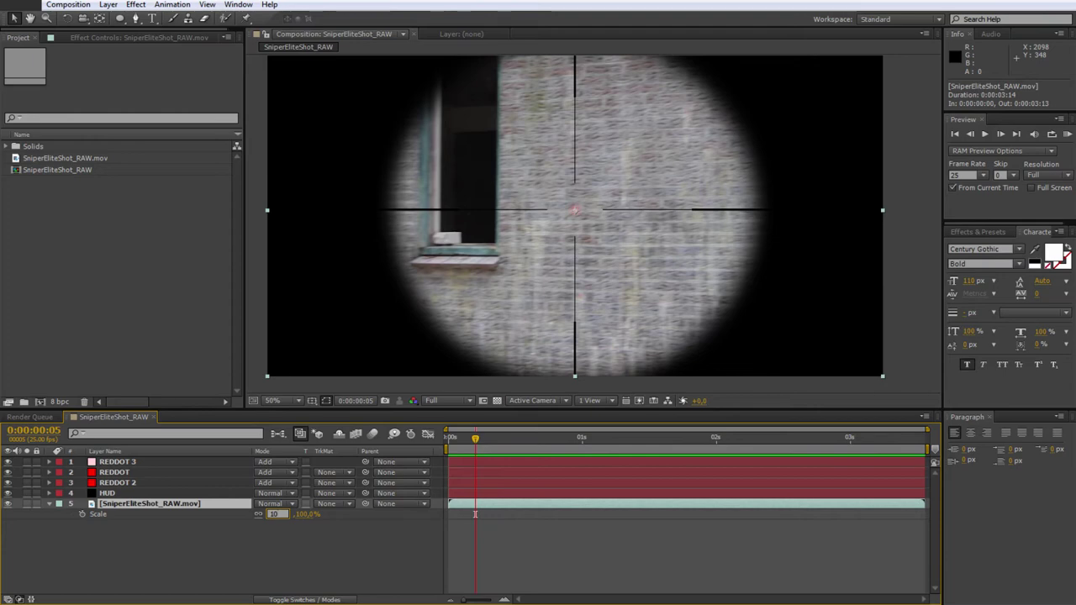
{"action": "type", "text": "110"}
{"action": "key", "text": "Return"}
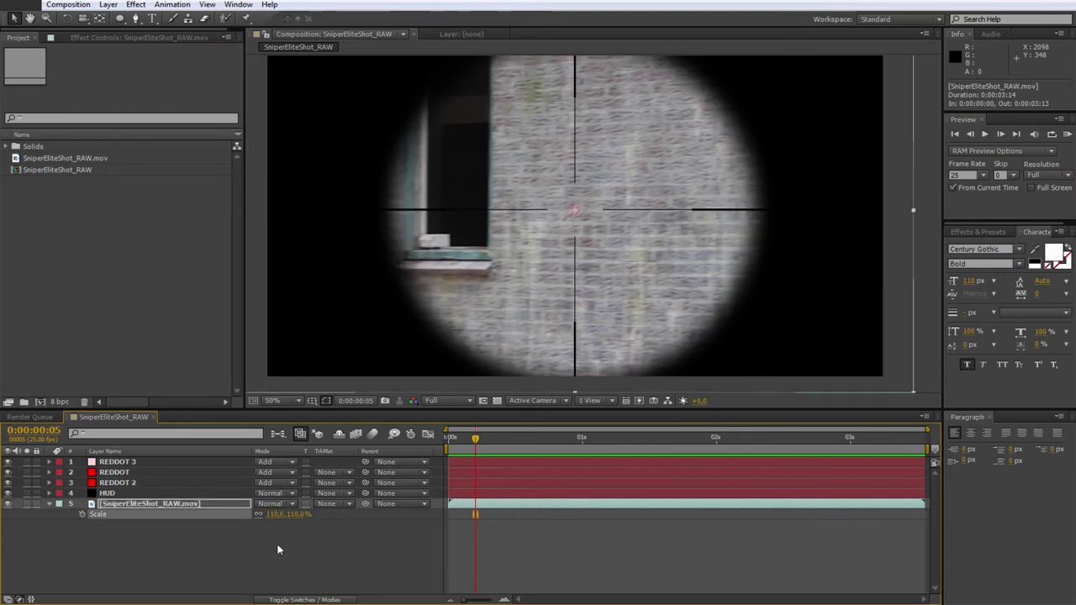
Step: At 3 seconds, keyframe the footage and nudge its position left to 810,0
{"action": "left_click_drag", "start_coordinate": [482, 446], "coordinate": [850, 457]}
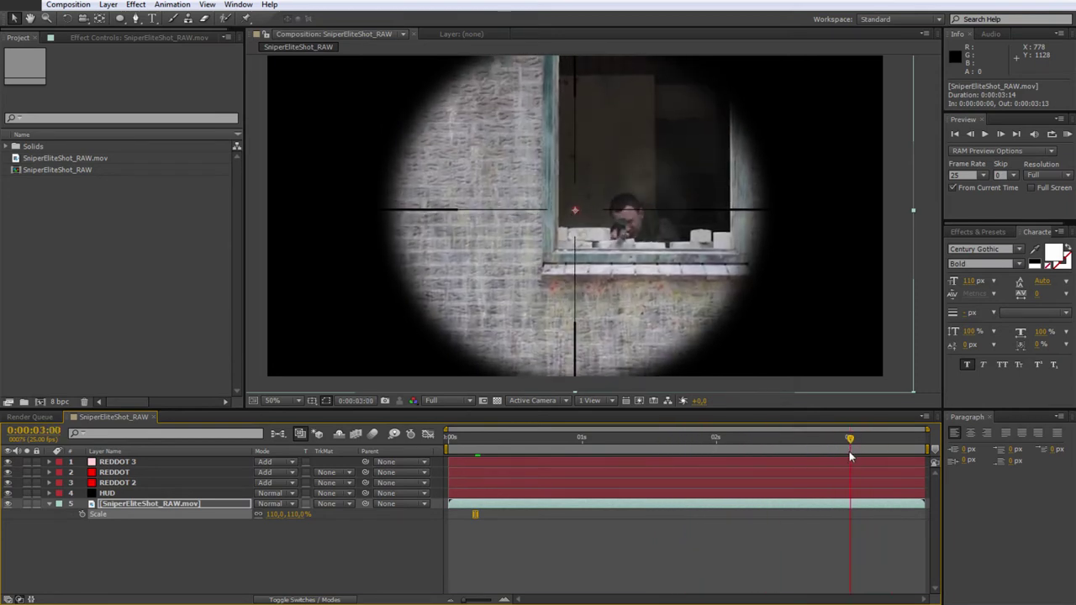
{"action": "left_click", "coordinate": [785, 507]}
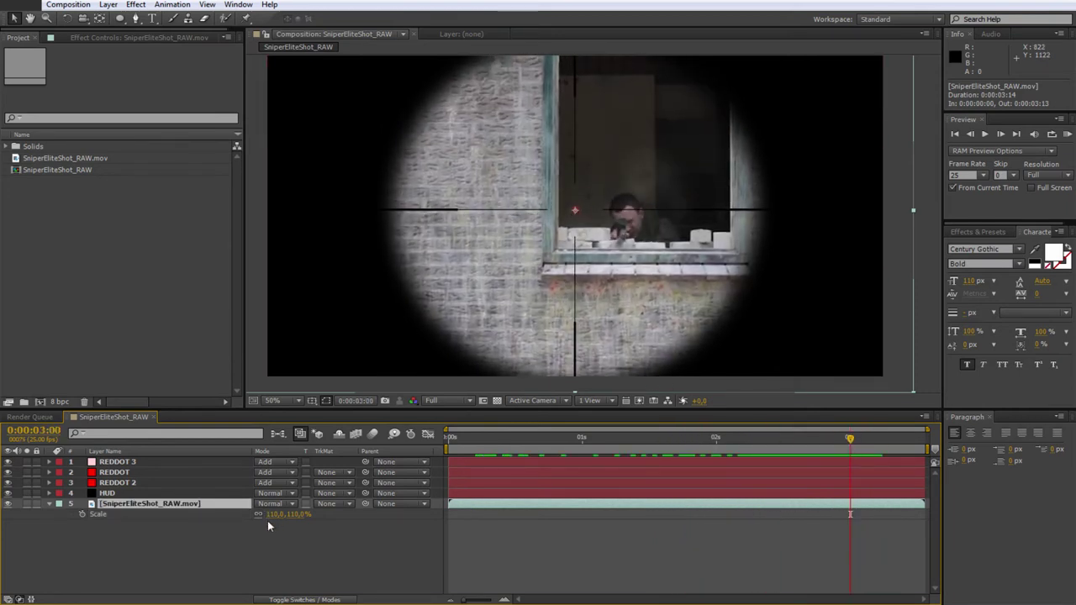
{"action": "key", "text": "p"}
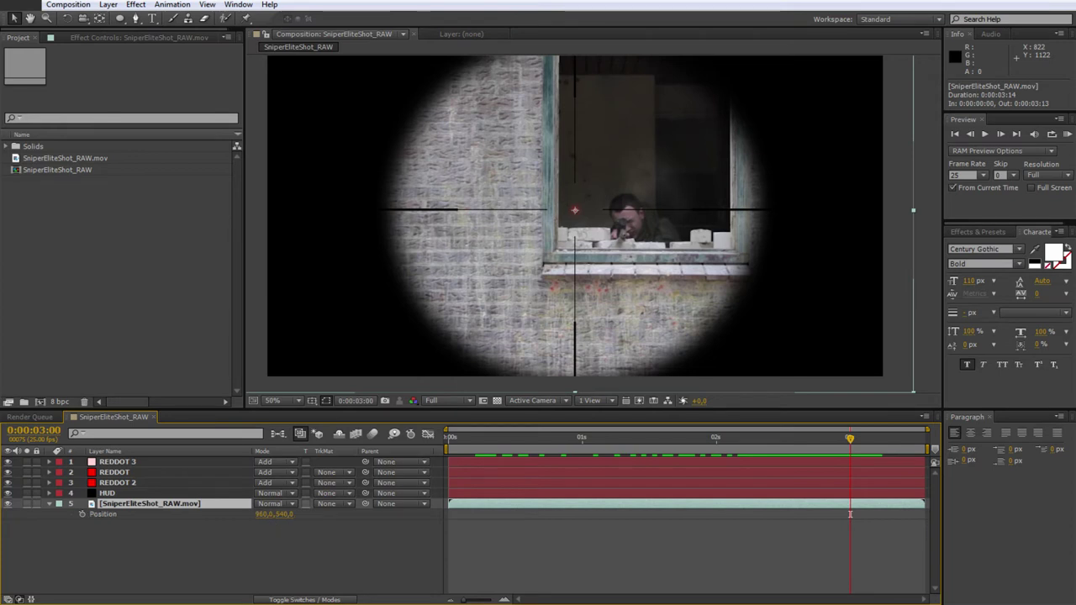
{"action": "key", "text": "shift+Left"}
{"action": "key", "text": "shift+Left"}
{"action": "key", "text": "shift+Left"}
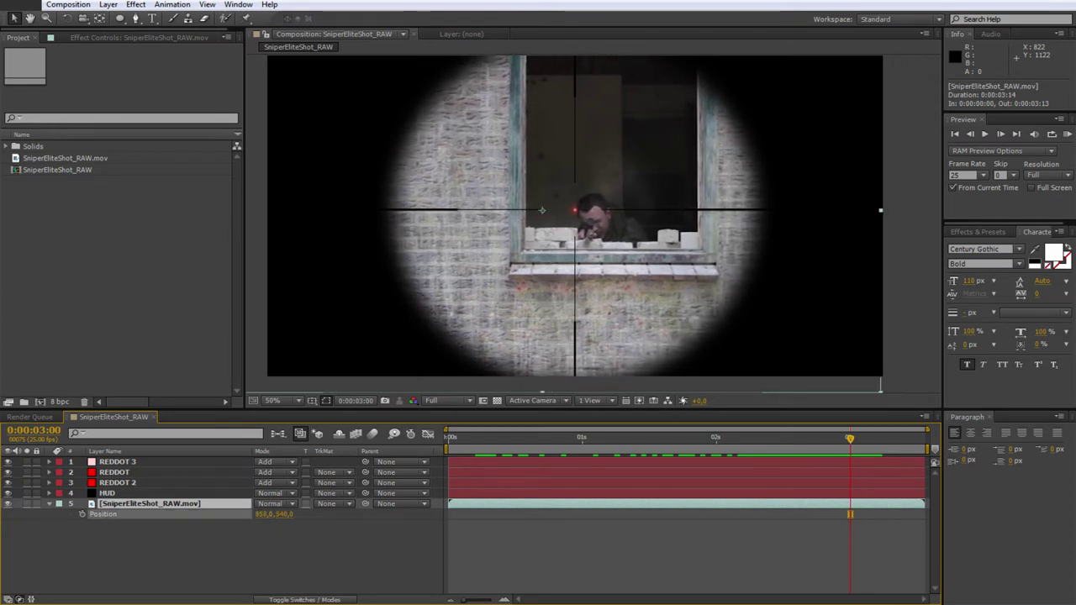
{"action": "key", "text": "Left"}
{"action": "key", "text": "Left"}
{"action": "key", "text": "Left"}
{"action": "key", "text": "shift+Left"}
{"action": "key", "text": "Left"}
{"action": "key", "text": "Left"}
{"action": "key", "text": "Left"}
{"action": "key", "text": "Left"}
{"action": "key", "text": "Left"}
{"action": "key", "text": "Left"}
{"action": "key", "text": "Return"}
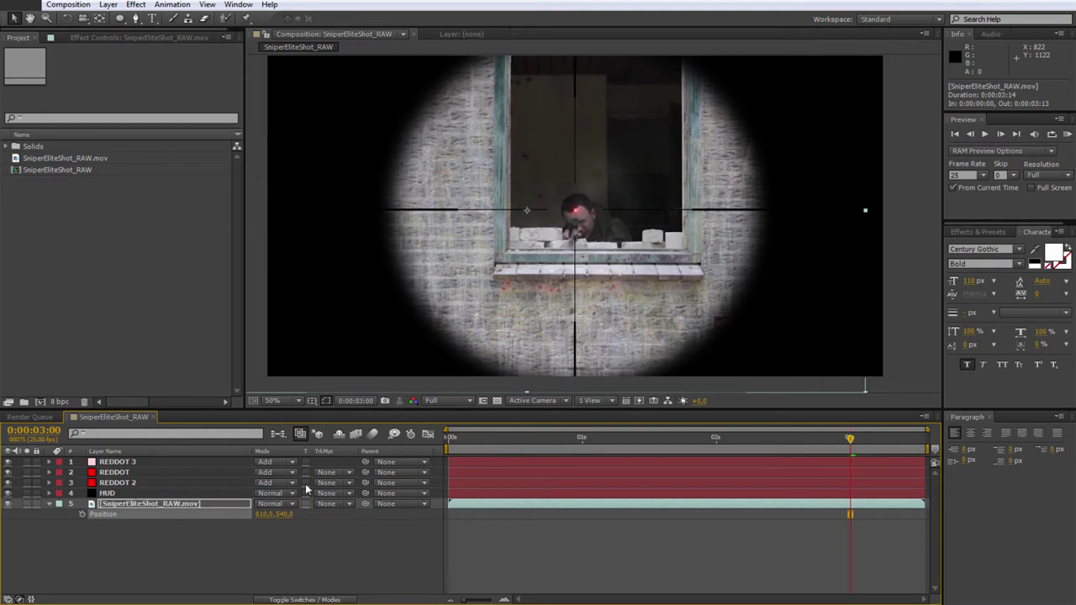
Step: Scrub through the shot to confirm the scope sweeps onto the soldier
{"action": "mouse_move", "coordinate": [851, 444]}
{"action": "left_mouse_down"}
{"action": "mouse_move", "coordinate": [922, 439]}
{"action": "mouse_move", "coordinate": [573, 450]}
{"action": "left_mouse_up"}
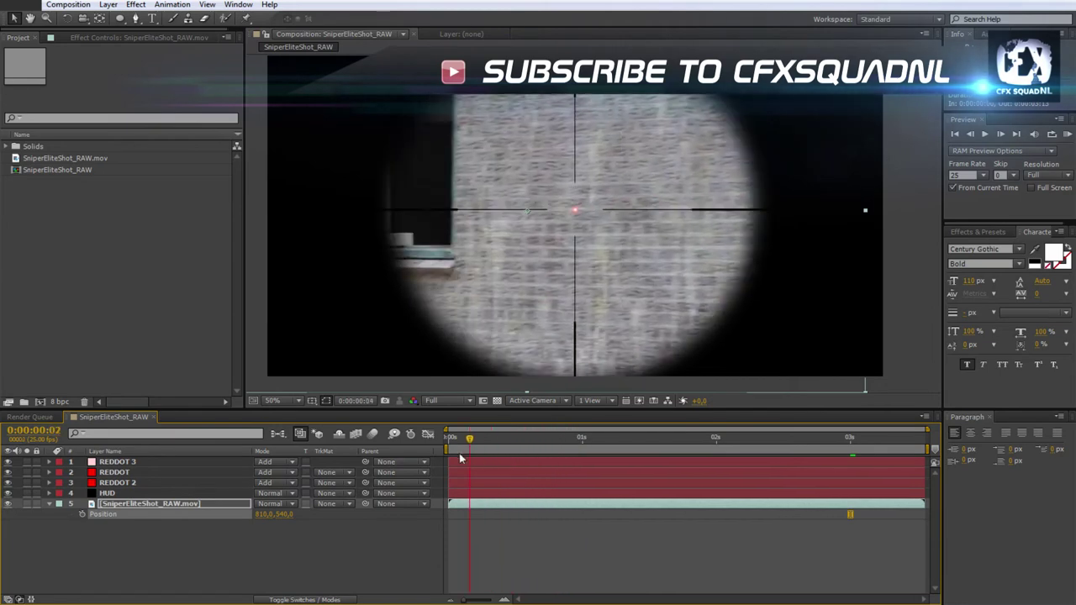
{"action": "left_click_drag", "start_coordinate": [574, 450], "coordinate": [593, 438]}
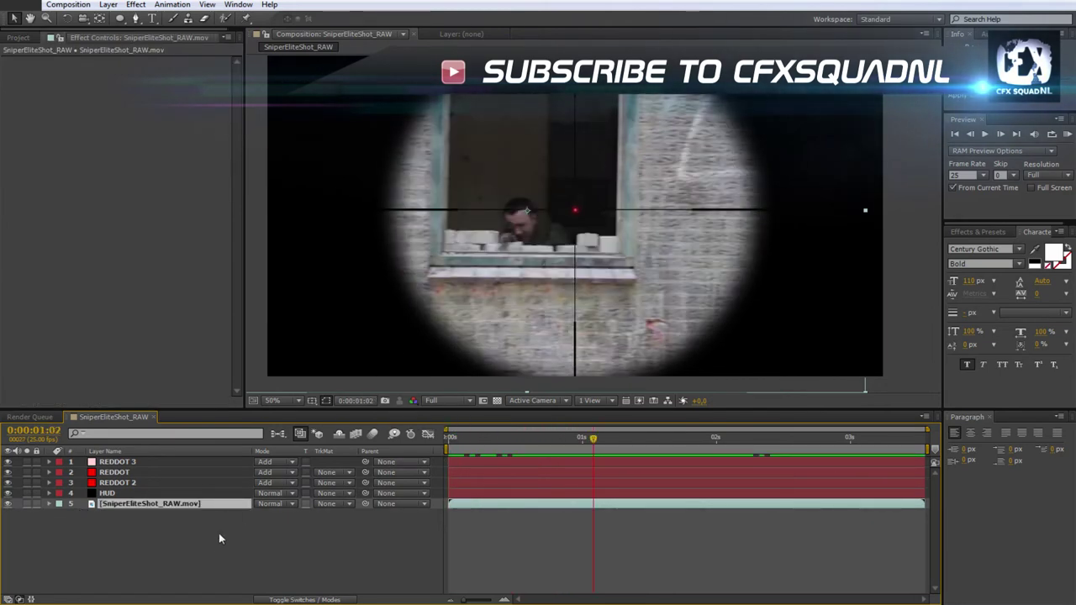
{"action": "left_click", "coordinate": [382, 550]}
{"action": "left_click", "coordinate": [185, 503]}
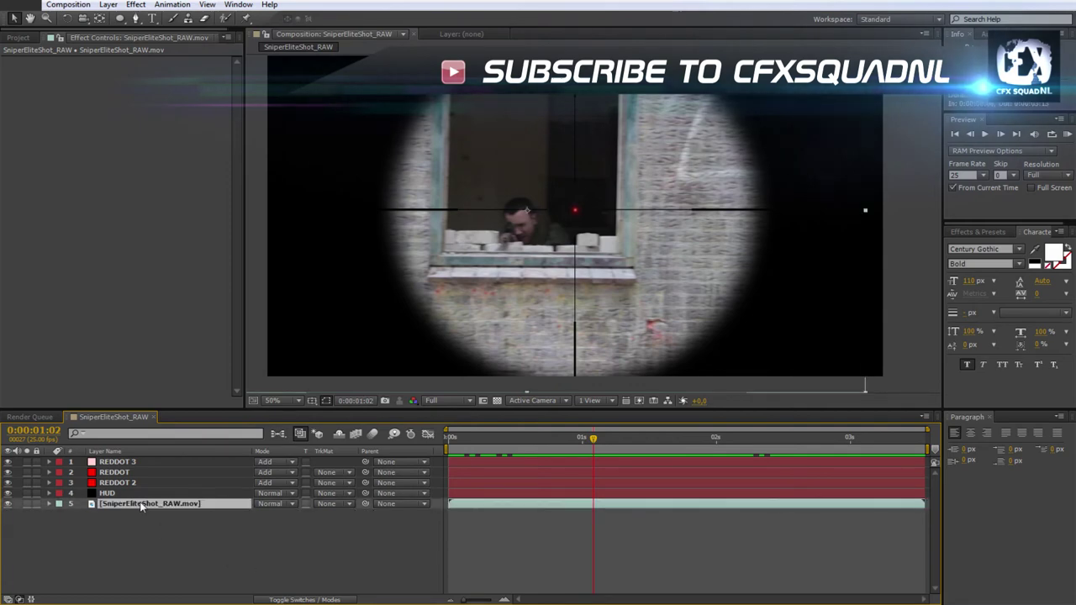
Step: Apply a Bulge distortion to the footage, centred on the crosshair at 1094,0,539,0
{"action": "left_click", "coordinate": [134, 5]}
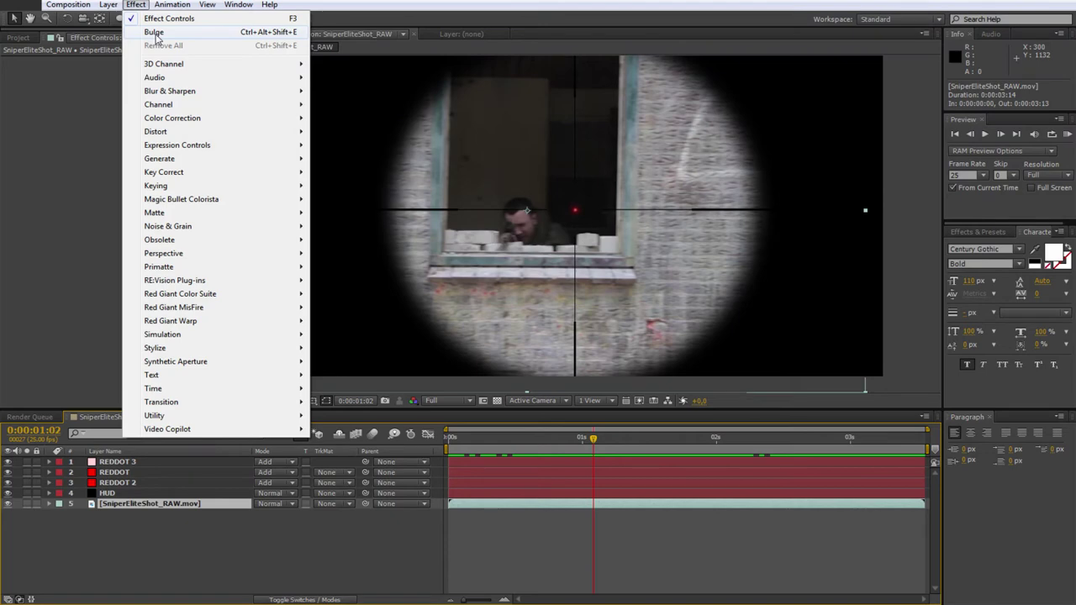
{"action": "mouse_move", "coordinate": [176, 132]}
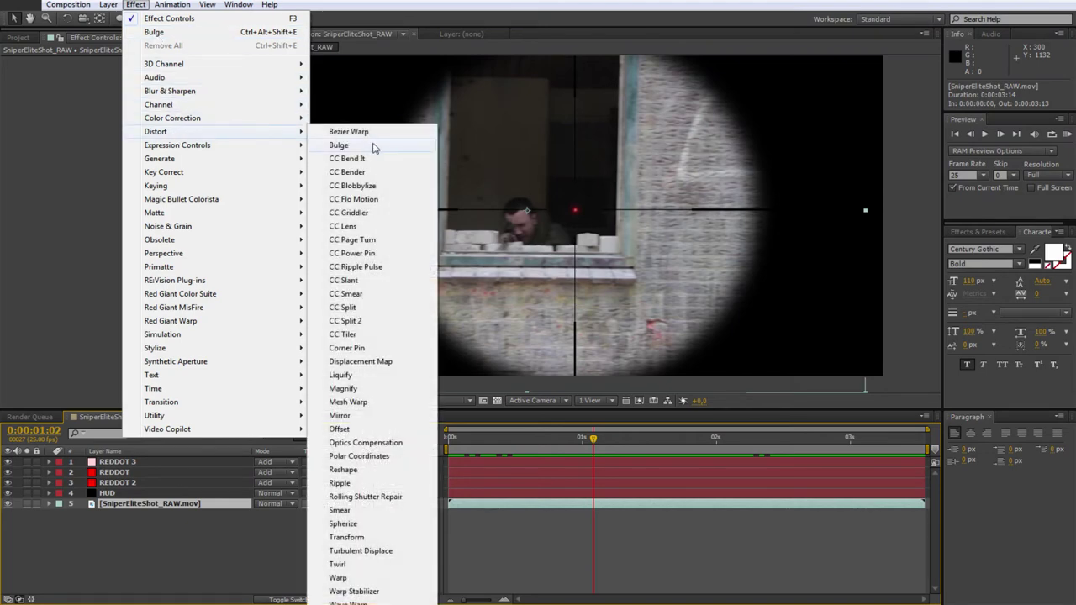
{"action": "left_click", "coordinate": [378, 144]}
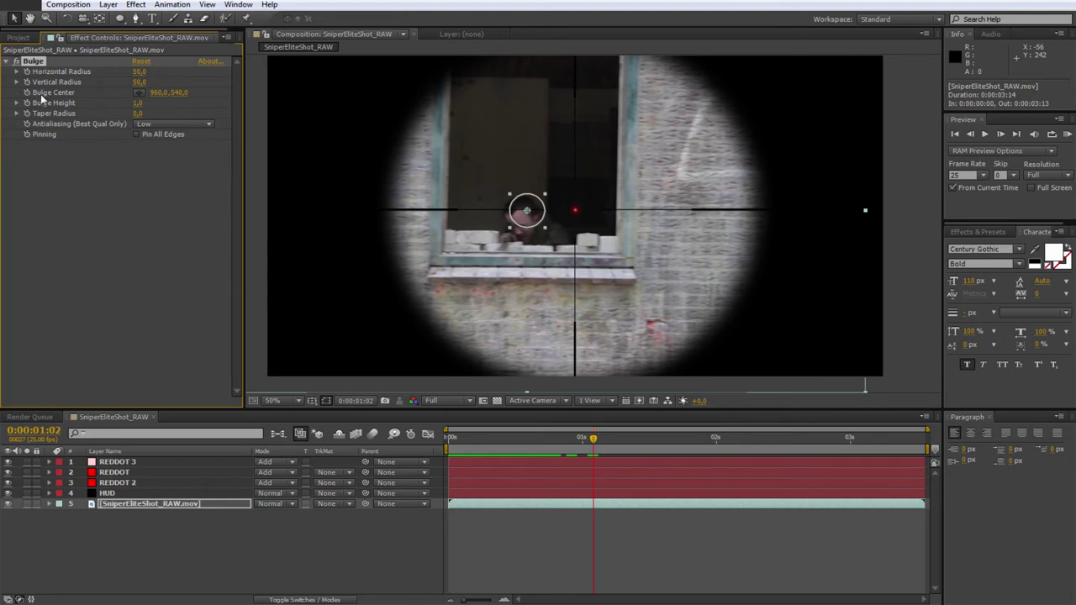
{"action": "mouse_move", "coordinate": [158, 92]}
{"action": "left_mouse_down"}
{"action": "mouse_move", "coordinate": [210, 92]}
{"action": "mouse_move", "coordinate": [198, 100]}
{"action": "left_mouse_up"}
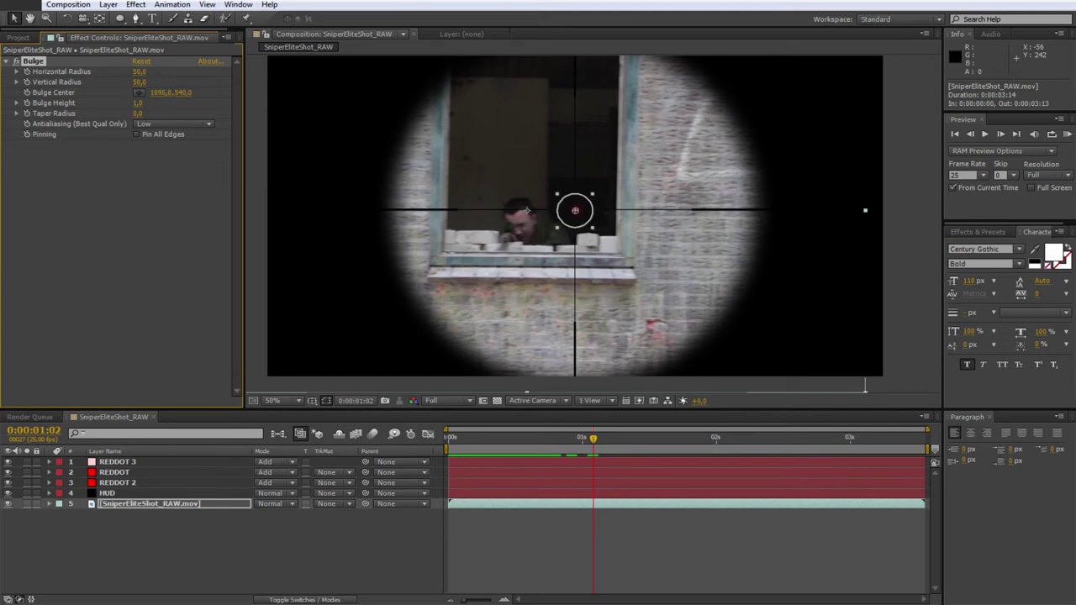
{"action": "left_click_drag", "start_coordinate": [182, 92], "coordinate": [180, 93]}
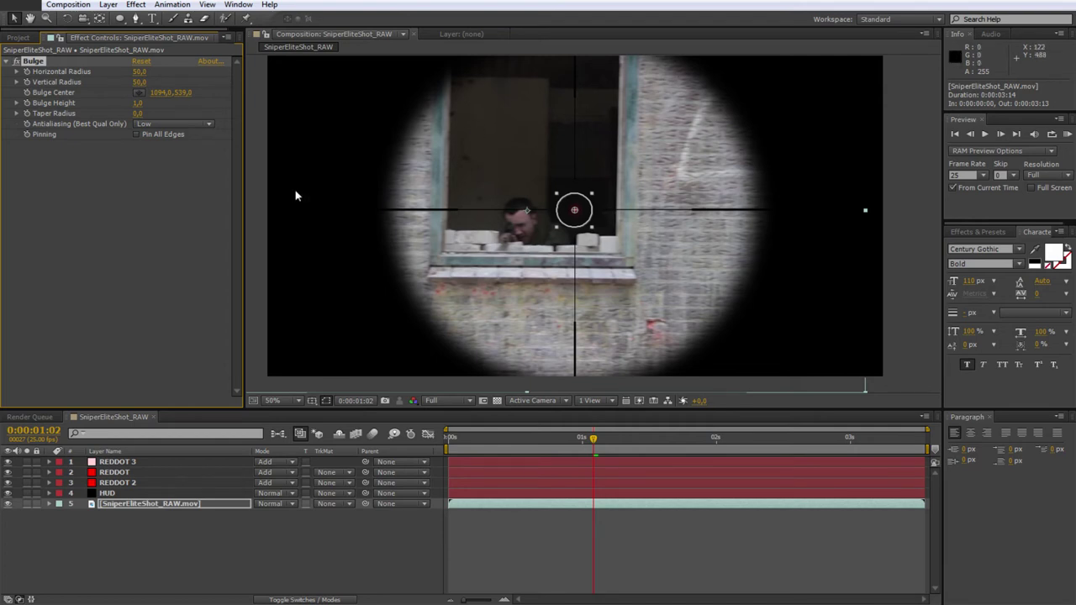
Step: Set the Bulge horizontal and vertical radius both to 543
{"action": "left_click_drag", "start_coordinate": [141, 72], "coordinate": [348, 71]}
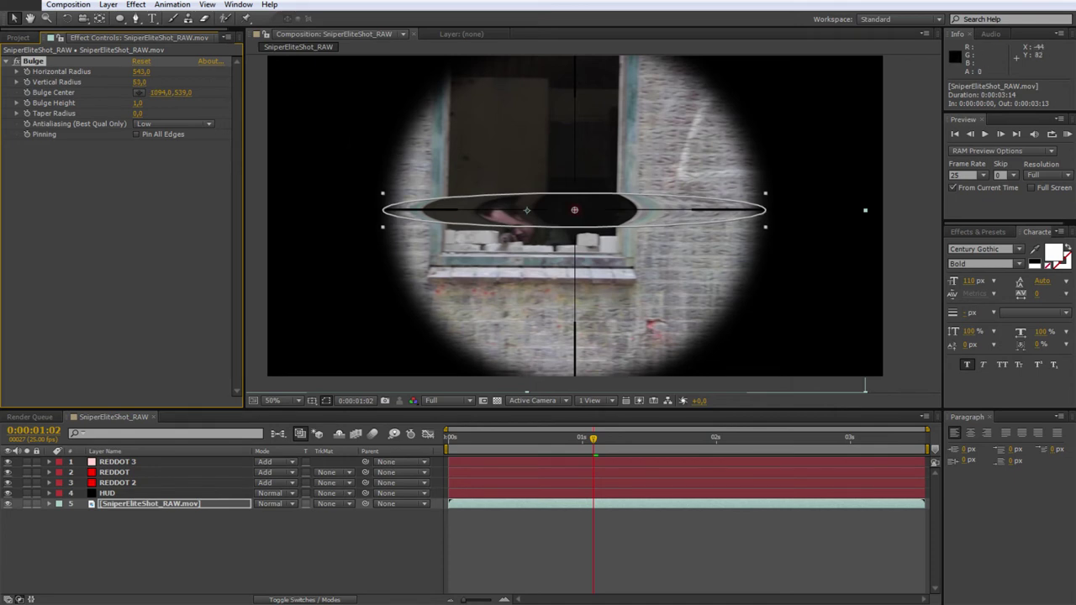
{"action": "left_click_drag", "start_coordinate": [139, 82], "coordinate": [70, 78]}
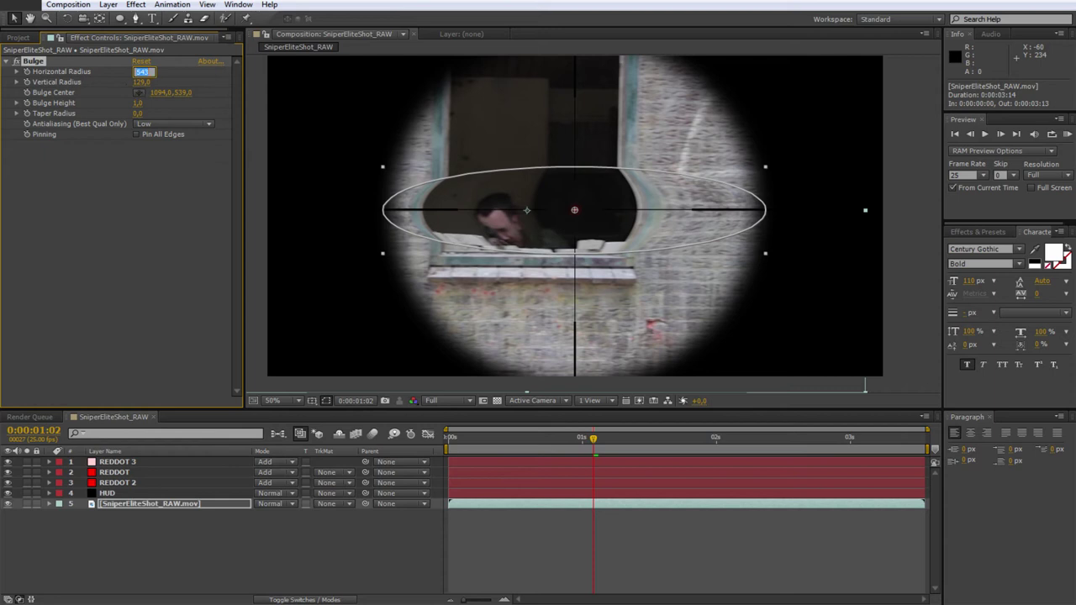
{"action": "key", "text": "Tab"}
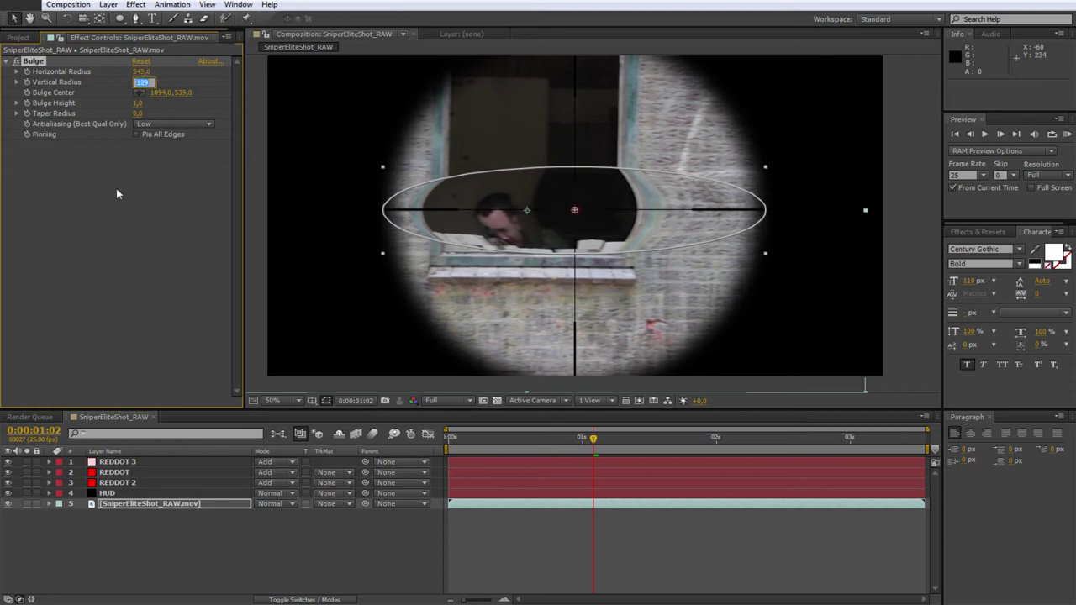
{"action": "type", "text": "543"}
{"action": "key", "text": "Return"}
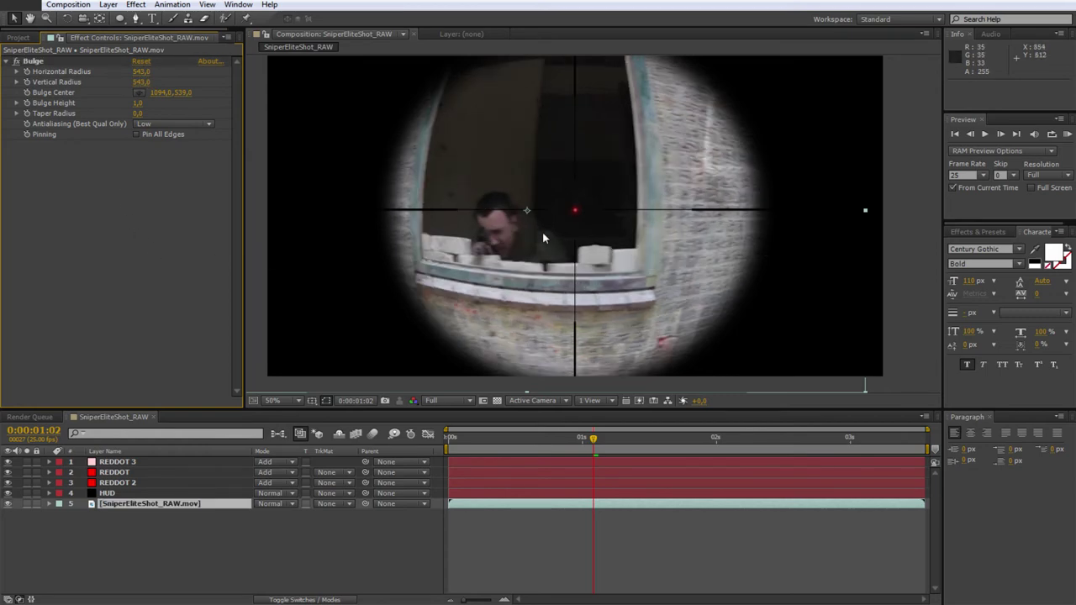
{"action": "key", "text": "Home"}
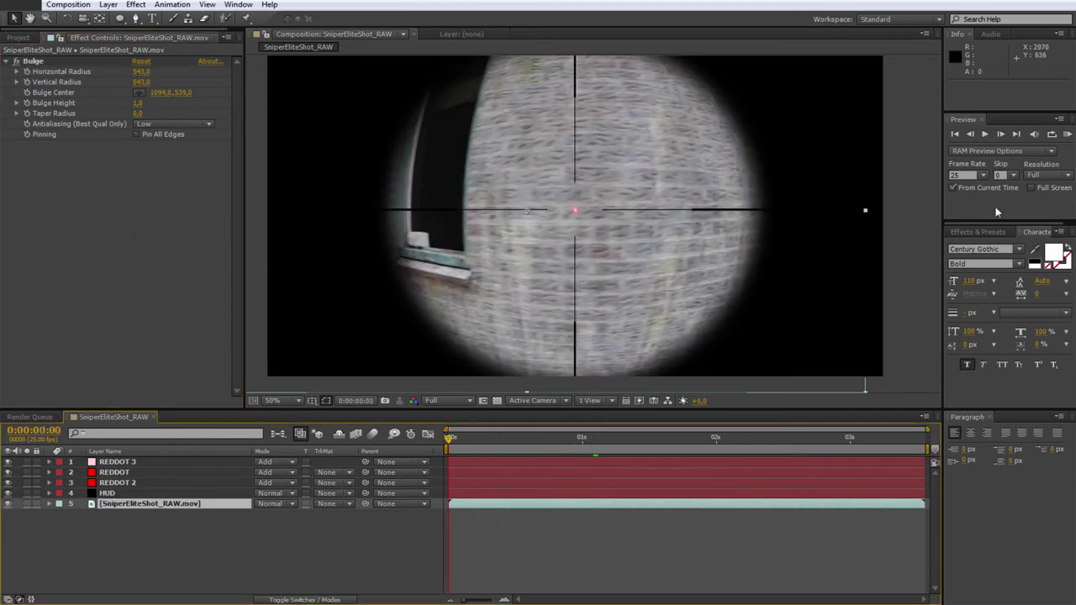
Step: Preview the bulge, then set Bulge Height to 0.3 on the frame showing the man
{"action": "left_click", "coordinate": [1068, 135]}
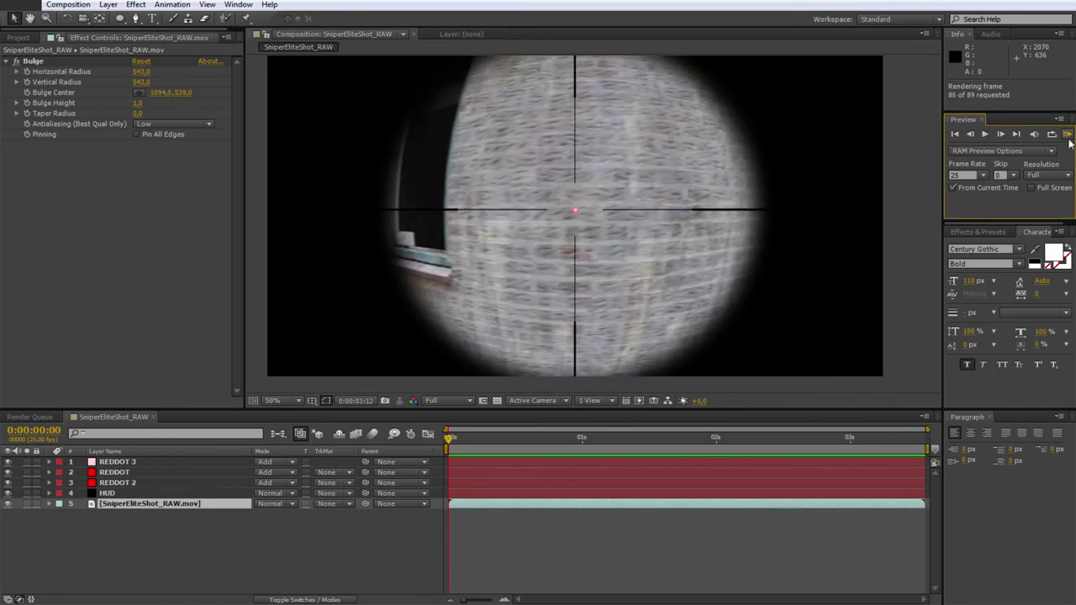
{"action": "left_click", "coordinate": [809, 252]}
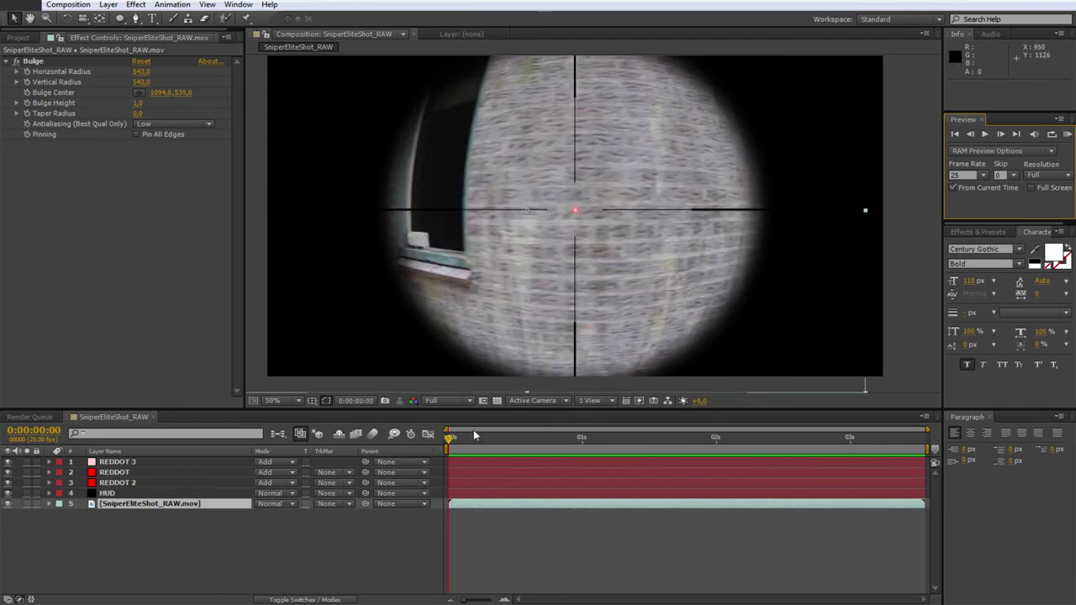
{"action": "left_click_drag", "start_coordinate": [508, 438], "coordinate": [829, 437]}
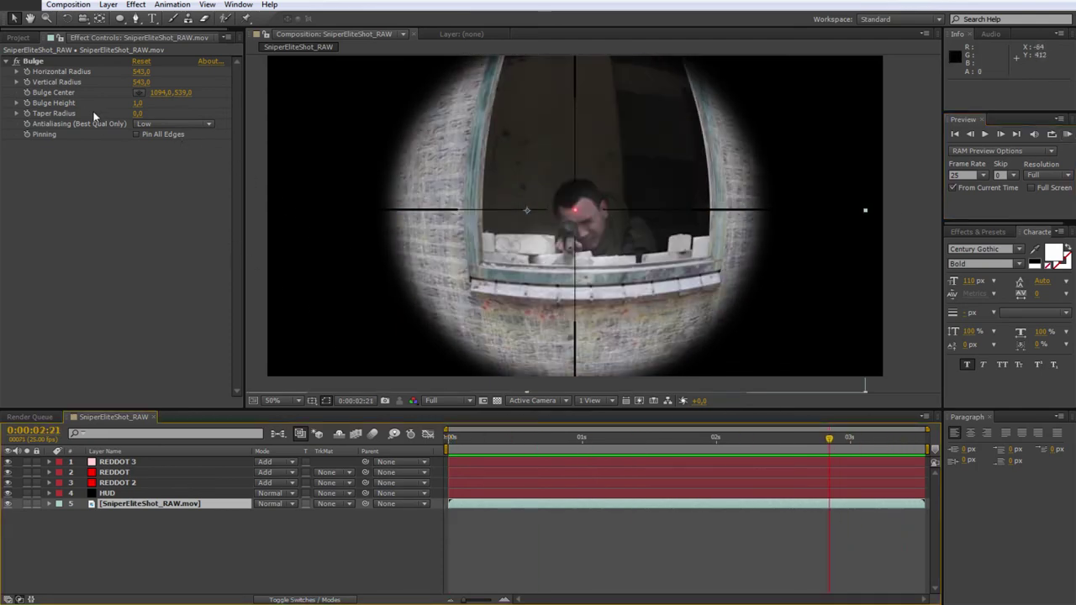
{"action": "left_click", "coordinate": [139, 103]}
{"action": "type", "text": "0"}
{"action": "key", "text": "Return"}
{"action": "key", "text": "Return"}
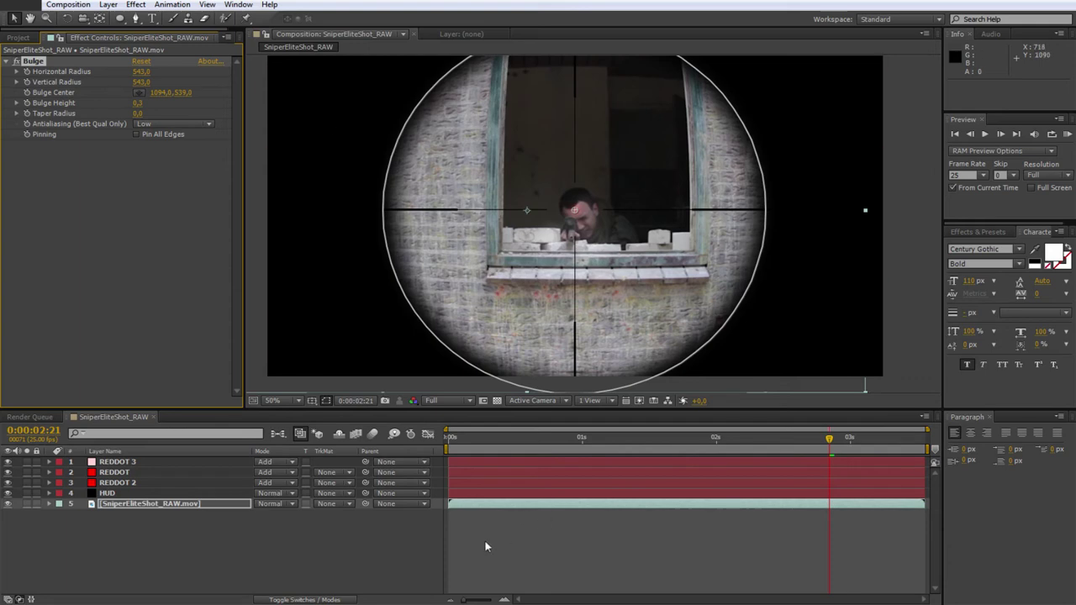
Step: Preview the composition with the gentler fisheye from the start
{"action": "left_click", "coordinate": [382, 533]}
{"action": "left_click_drag", "start_coordinate": [455, 439], "coordinate": [422, 442]}
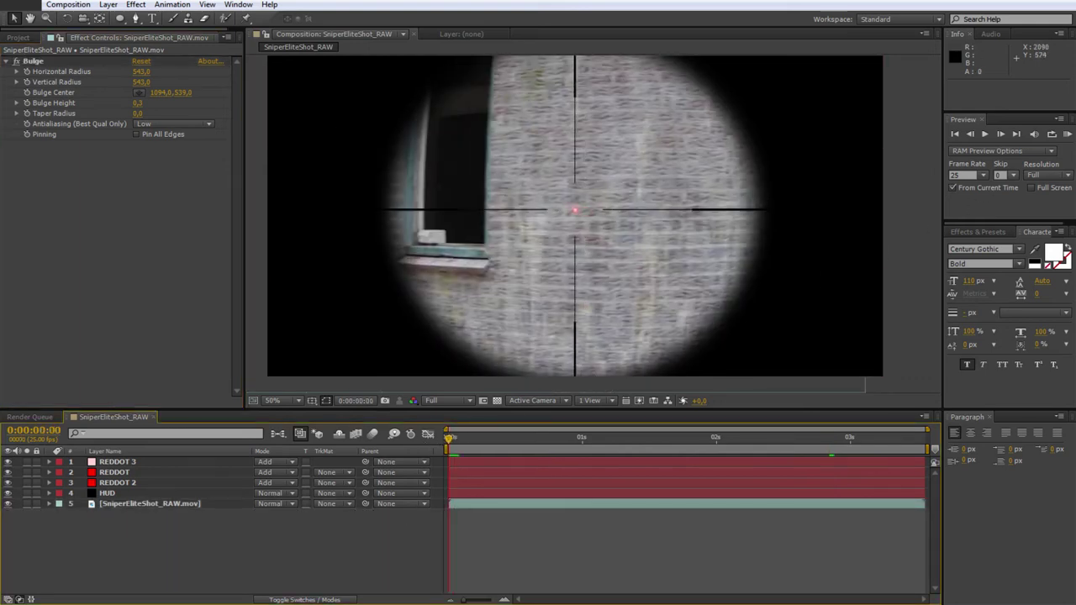
{"action": "left_click", "coordinate": [1069, 134]}
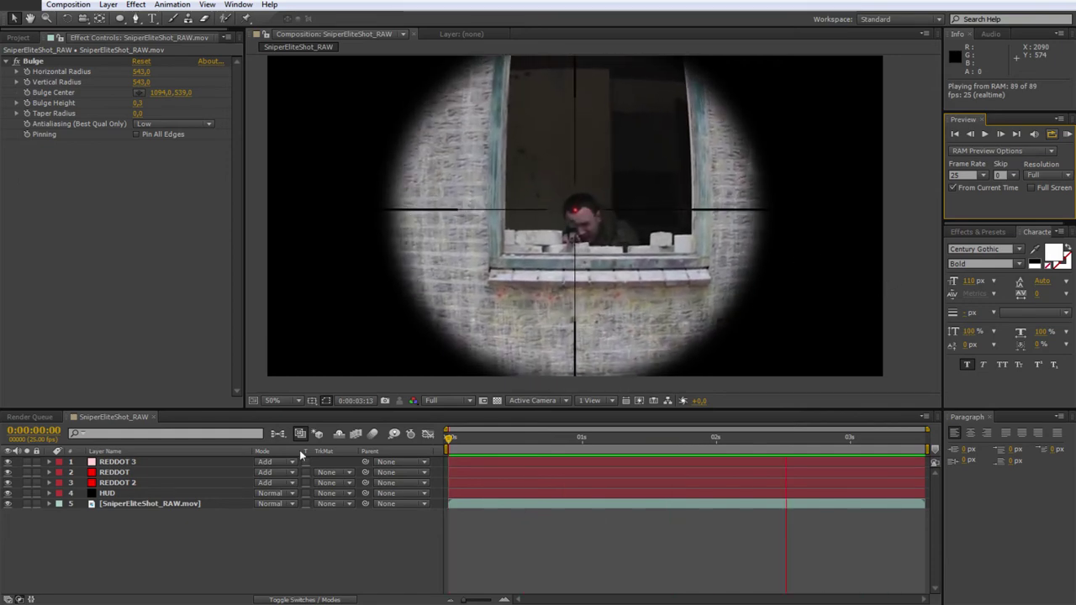
{"action": "mouse_move", "coordinate": [454, 438]}
{"action": "left_mouse_down"}
{"action": "mouse_move", "coordinate": [577, 447]}
{"action": "mouse_move", "coordinate": [545, 445]}
{"action": "left_mouse_up"}
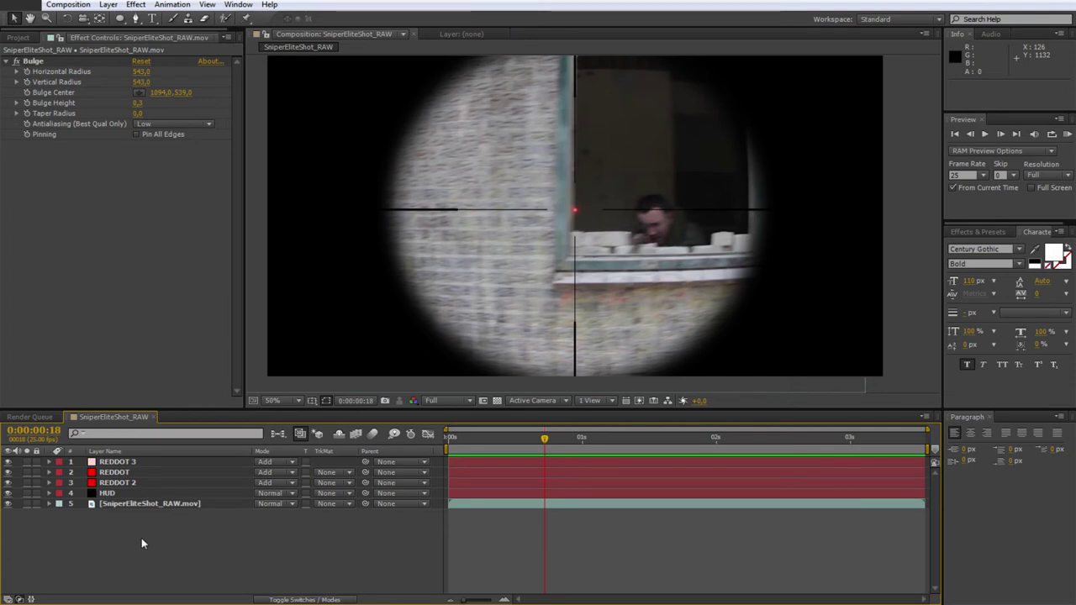
{"action": "right_click", "coordinate": [128, 557]}
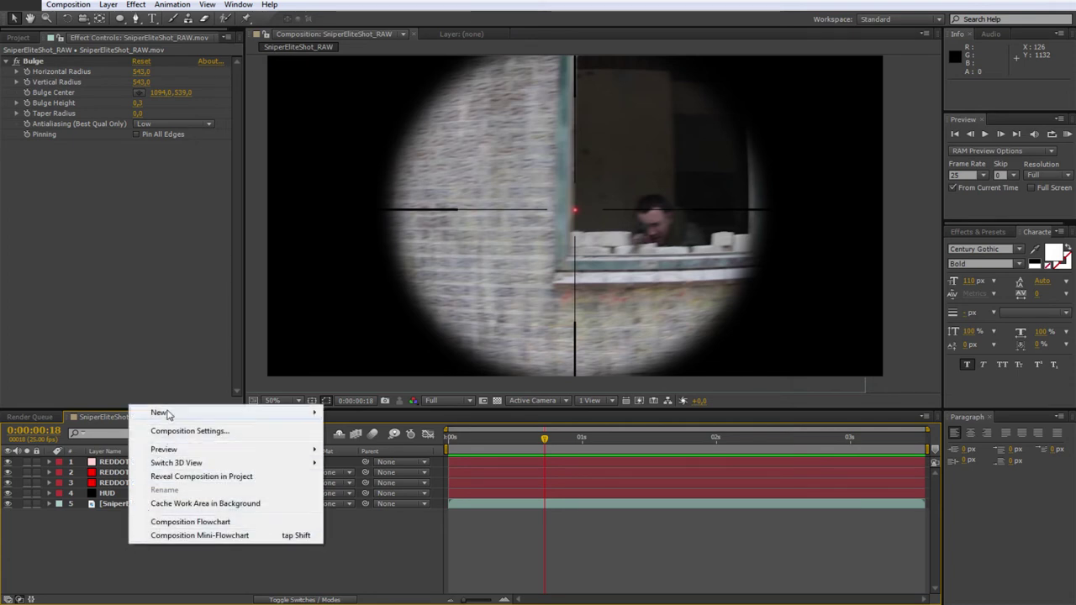
Step: Add a new adjustment layer on top and apply Radial Blur to it
{"action": "mouse_move", "coordinate": [169, 412]}
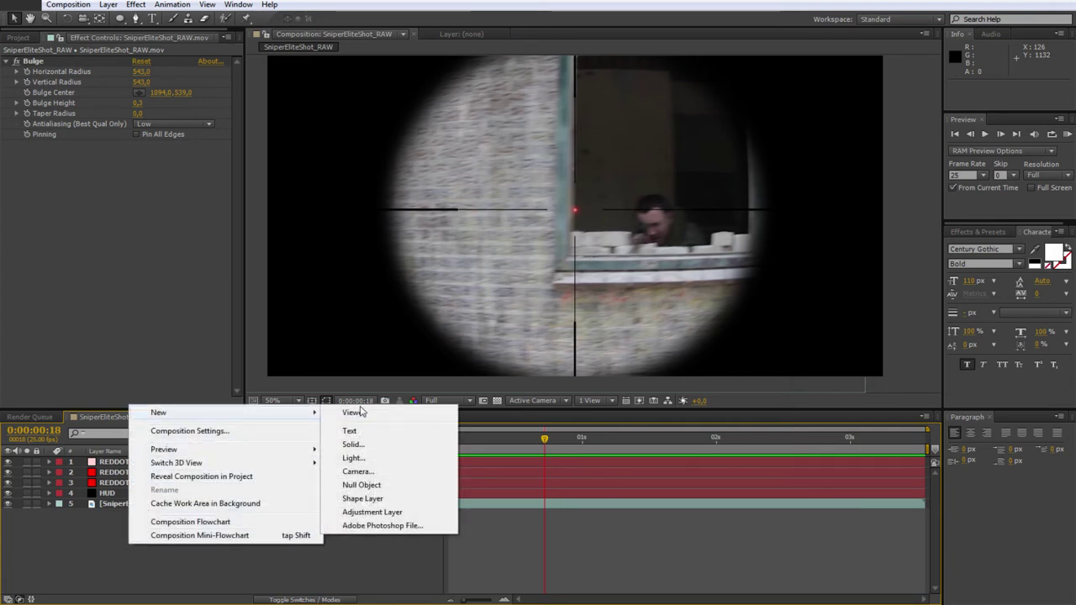
{"action": "left_click", "coordinate": [371, 512]}
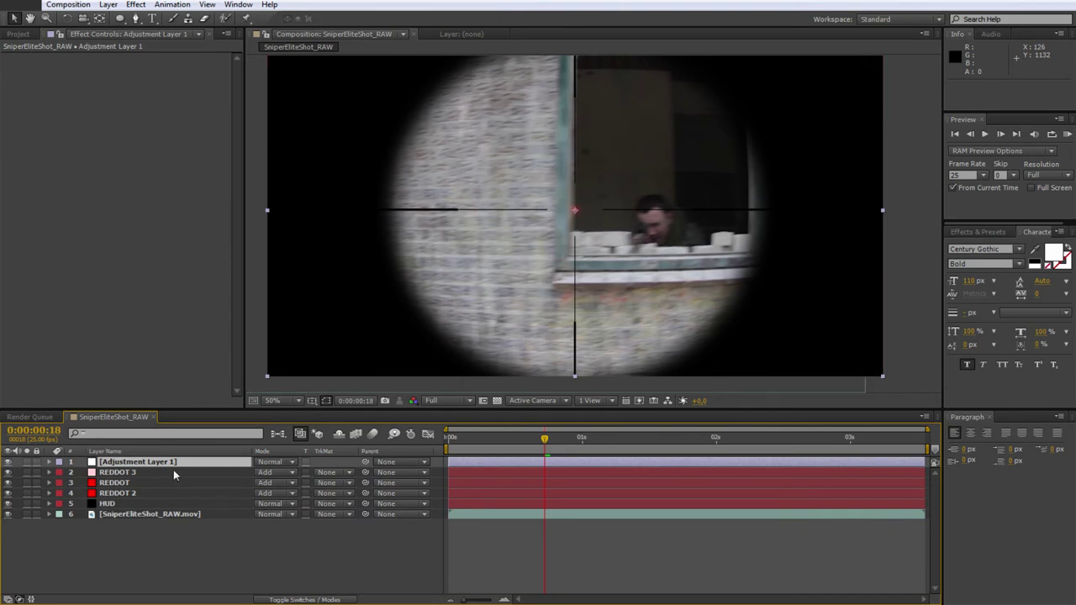
{"action": "left_click", "coordinate": [136, 4]}
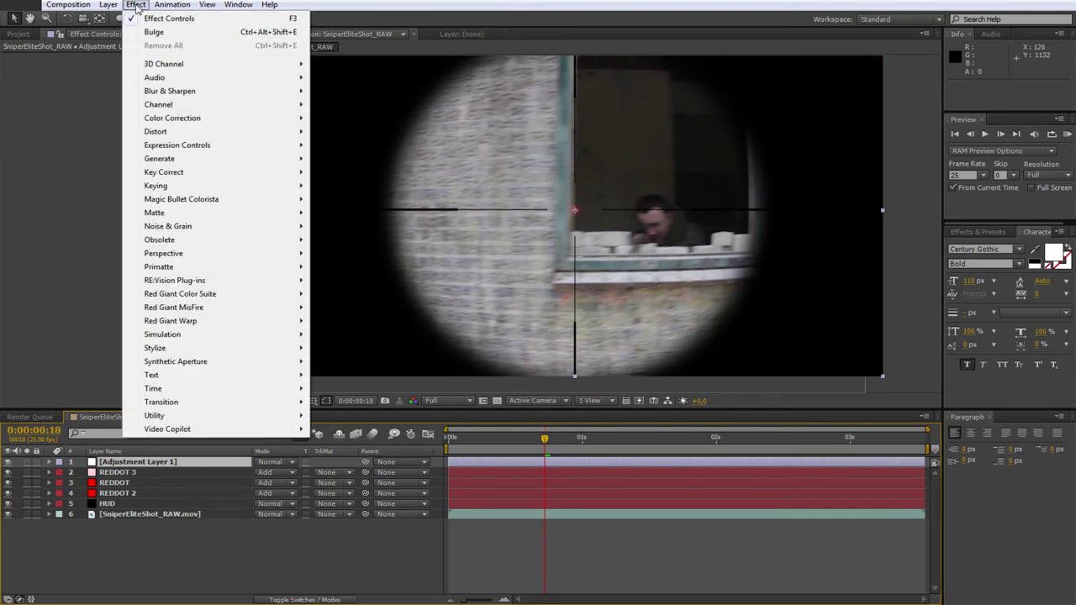
{"action": "mouse_move", "coordinate": [168, 90]}
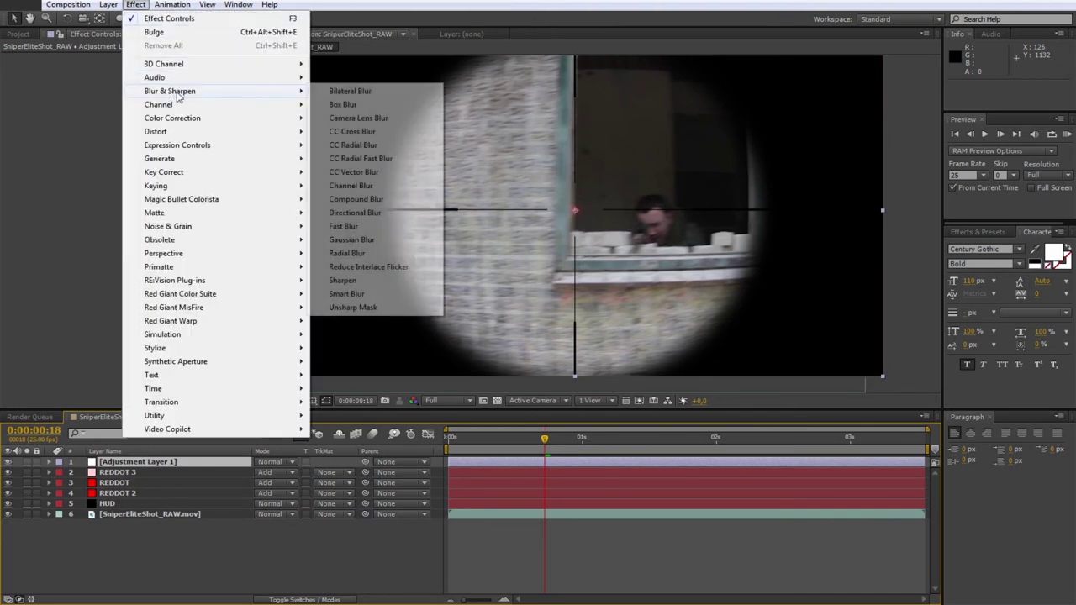
{"action": "left_click", "coordinate": [359, 255]}
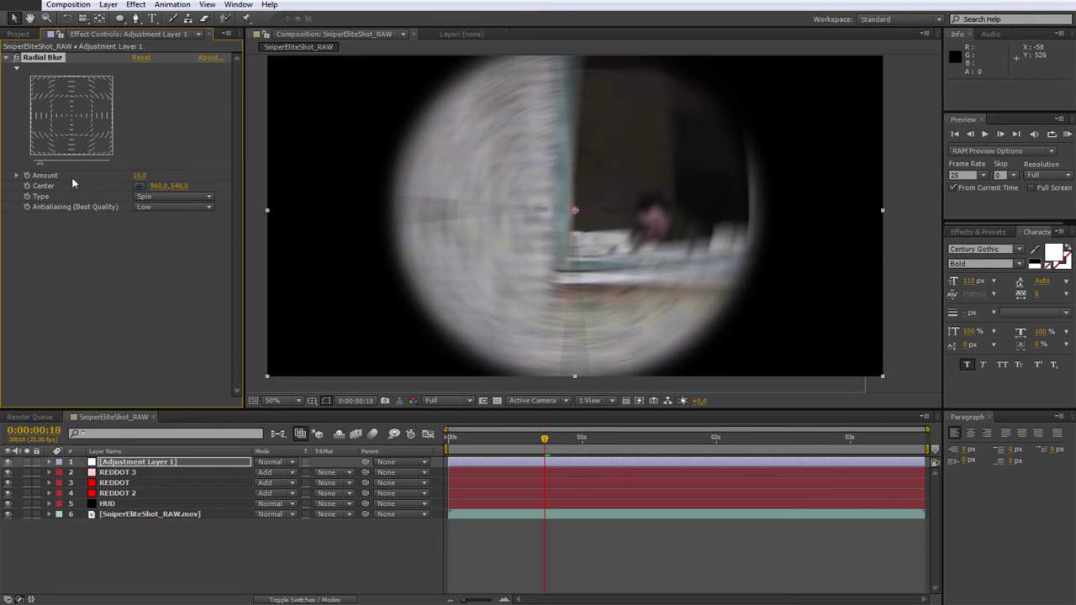
Step: Try Radial Blur Amount values from 0 up to 2,3, then settle on 1,8
{"action": "left_click", "coordinate": [140, 175]}
{"action": "type", "text": "0"}
{"action": "key", "text": "Return"}
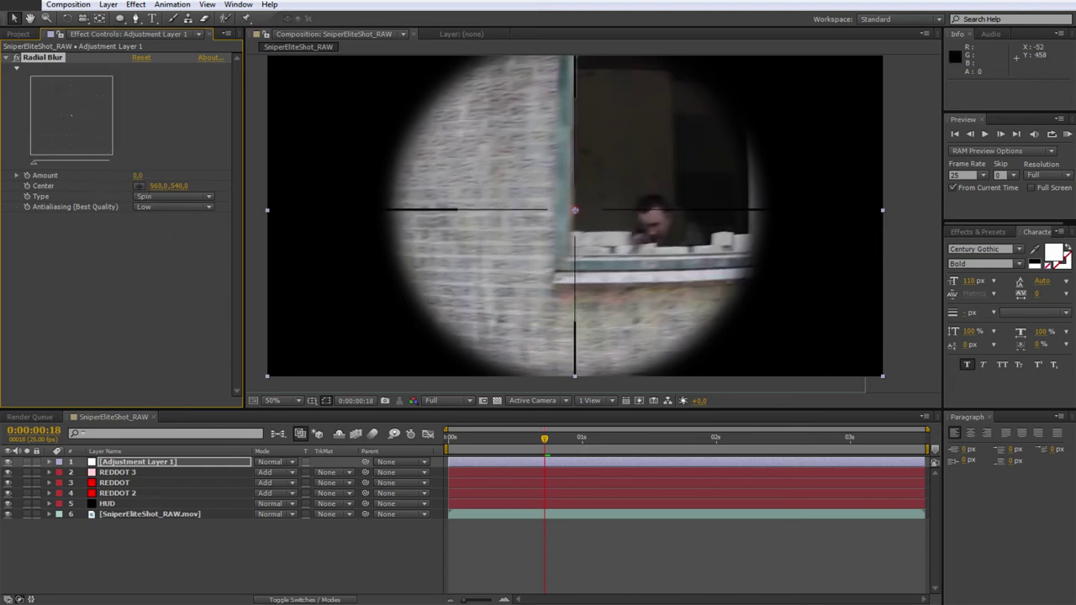
{"action": "left_click_drag", "start_coordinate": [138, 175], "coordinate": [143, 175]}
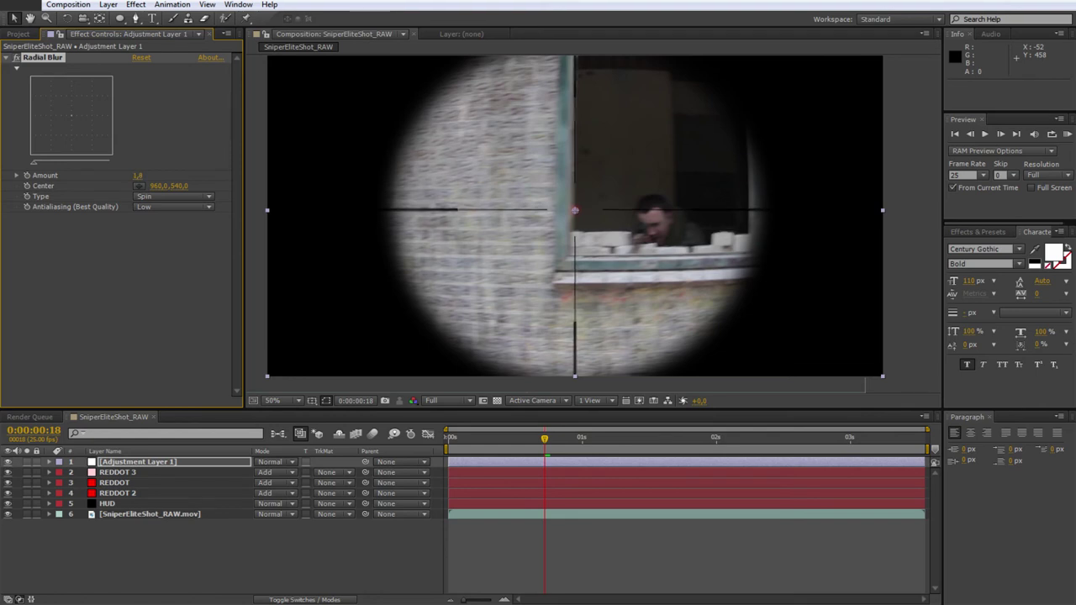
{"action": "left_click_drag", "start_coordinate": [143, 175], "coordinate": [147, 175]}
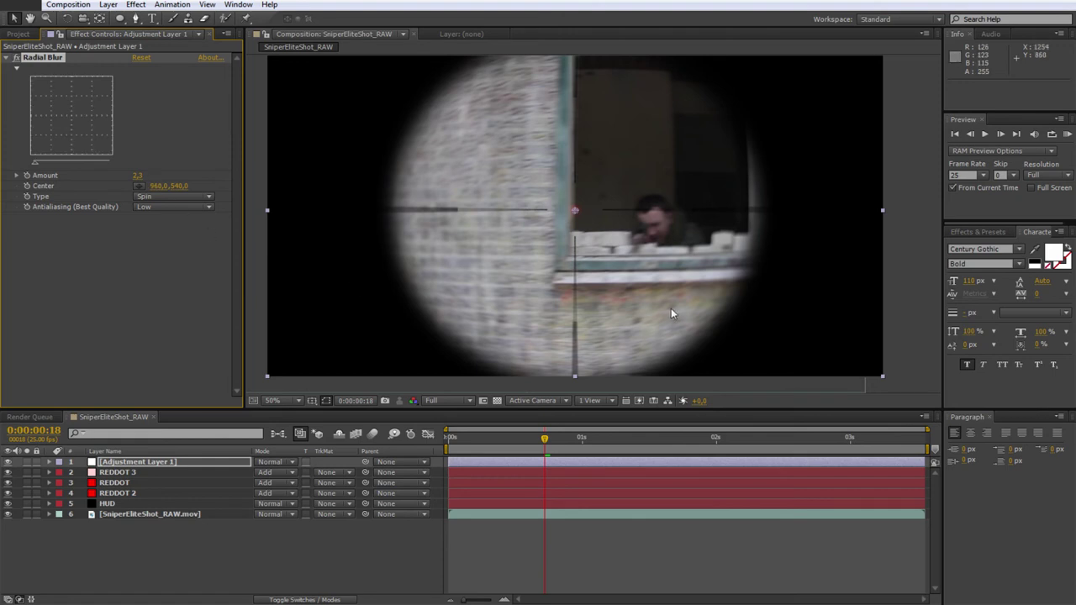
{"action": "scroll", "coordinate": [600, 210], "scroll_direction": "up", "scroll_amount": 1}
{"action": "scroll", "coordinate": [580, 238], "scroll_direction": "up", "scroll_amount": 1}
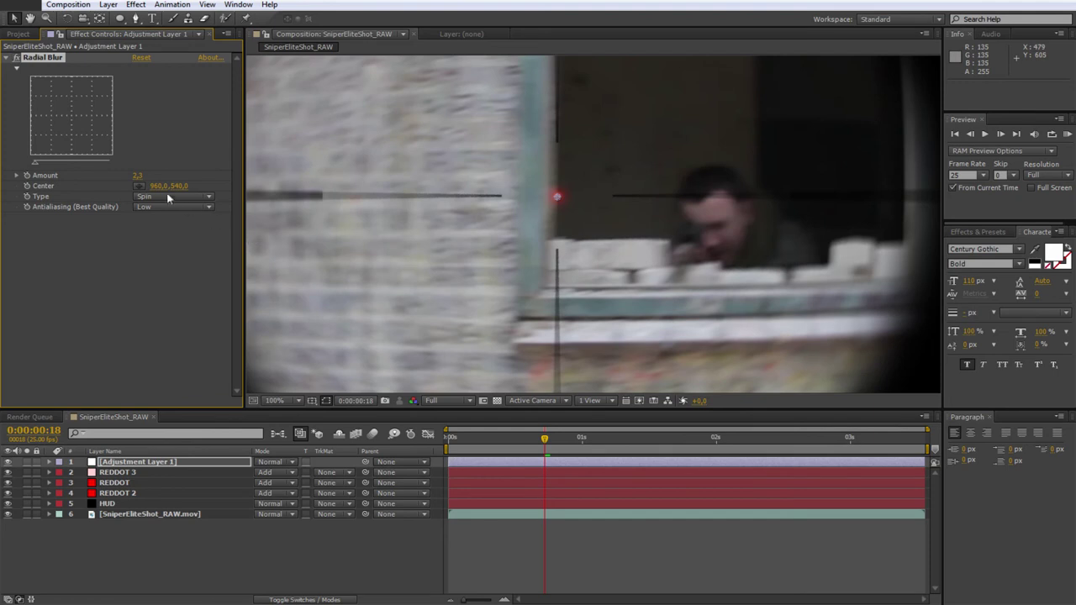
{"action": "type", "text": "1,8"}
{"action": "key", "text": "Return"}
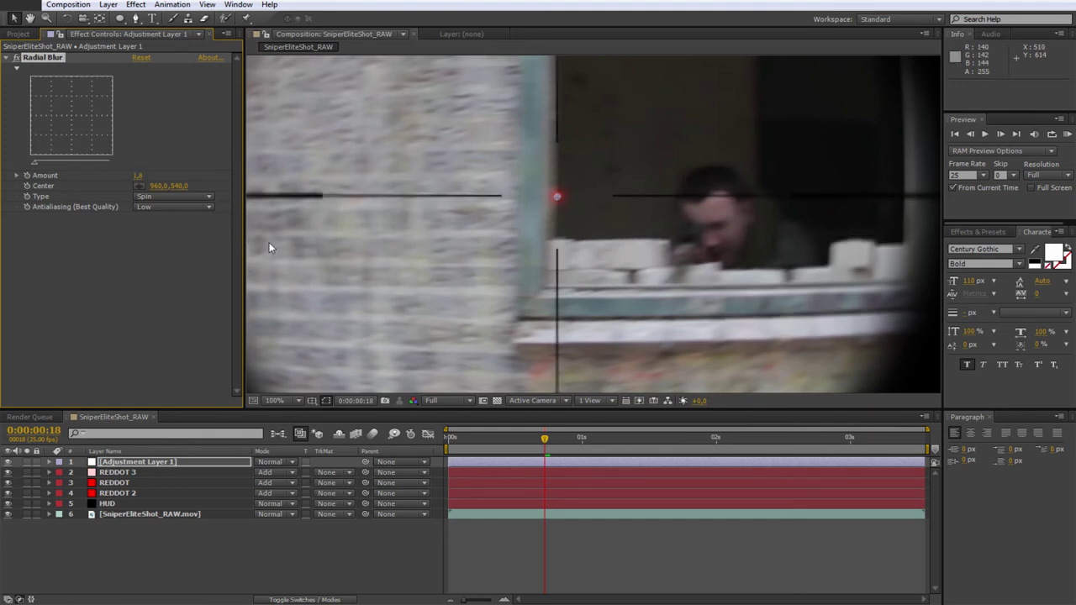
Step: Pan around the red dot and preview the blur from the first frame
{"action": "left_click_drag", "start_coordinate": [641, 225], "coordinate": [750, 240]}
{"action": "mouse_move", "coordinate": [590, 213]}
{"action": "left_mouse_down"}
{"action": "mouse_move", "coordinate": [582, 238]}
{"action": "mouse_move", "coordinate": [739, 267]}
{"action": "left_mouse_up"}
{"action": "left_click_drag", "start_coordinate": [476, 300], "coordinate": [357, 239]}
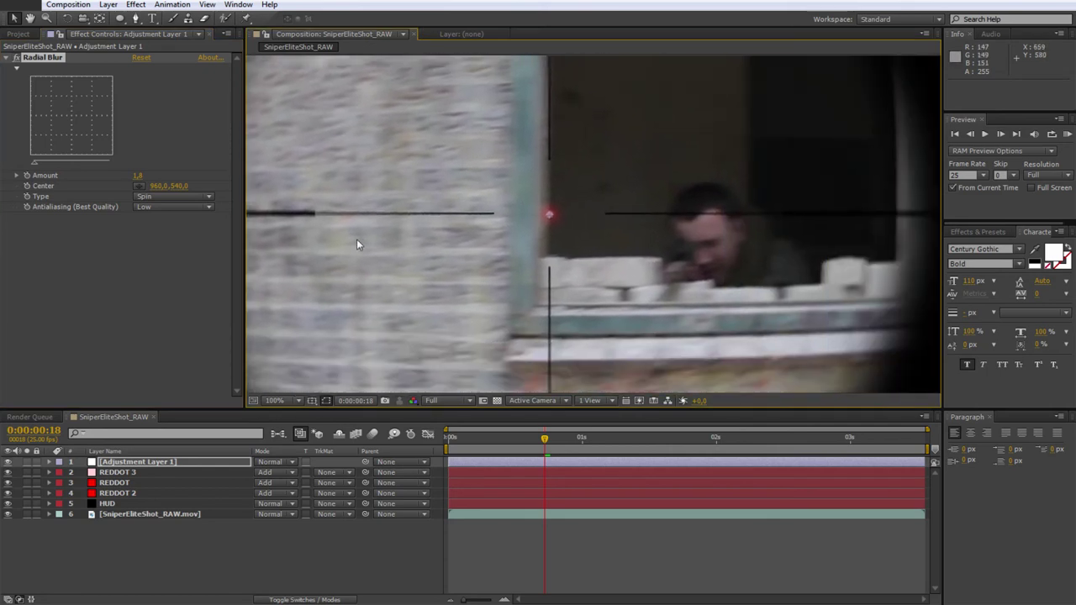
{"action": "scroll", "coordinate": [356, 239], "scroll_direction": "down", "scroll_amount": 2}
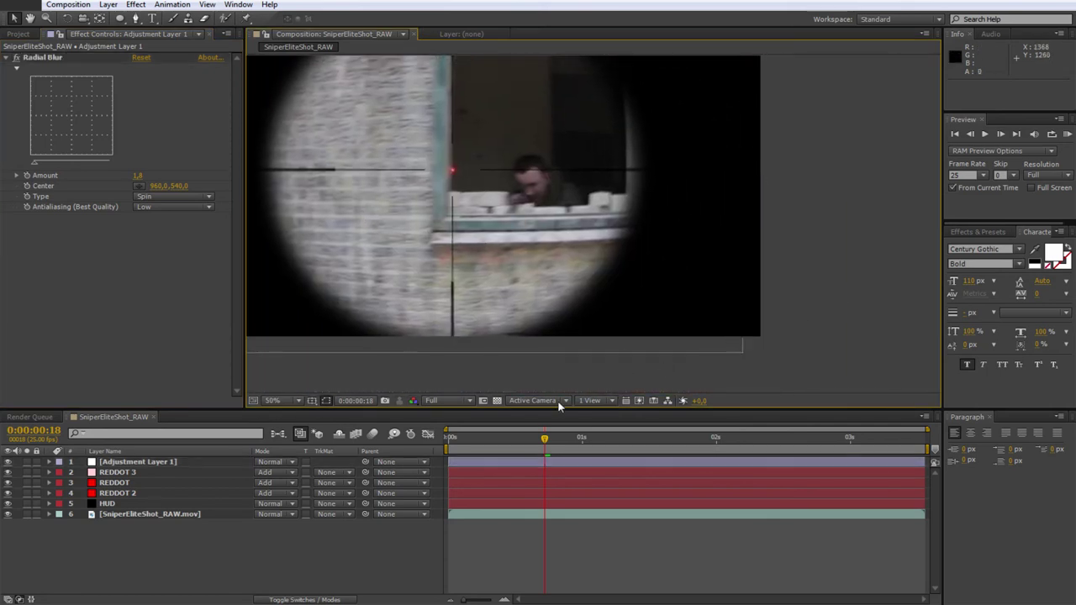
{"action": "left_click", "coordinate": [451, 438]}
{"action": "left_click", "coordinate": [1068, 134]}
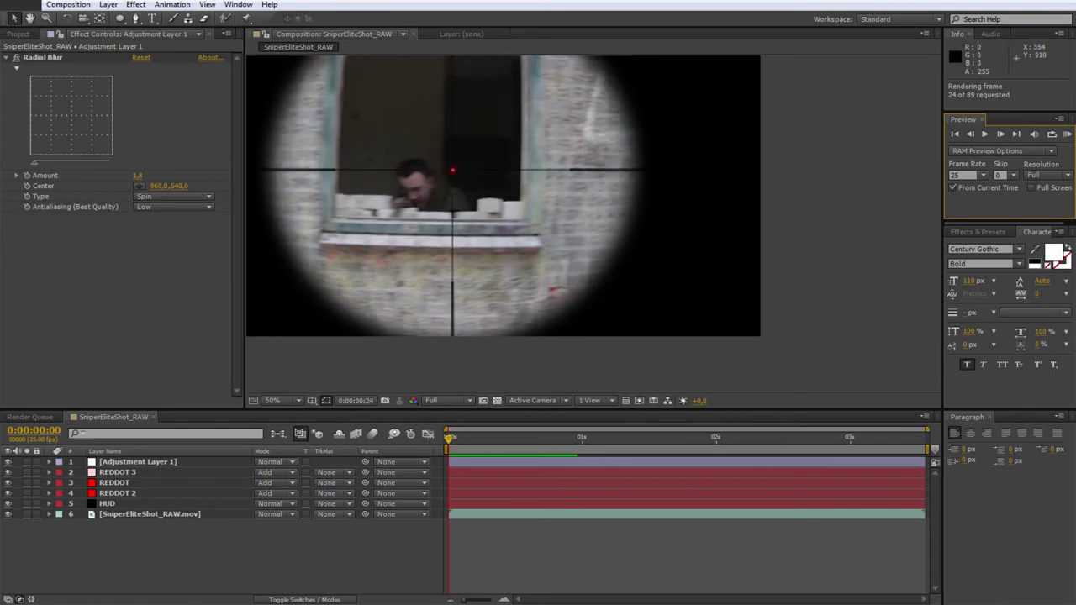
{"action": "left_click", "coordinate": [452, 439]}
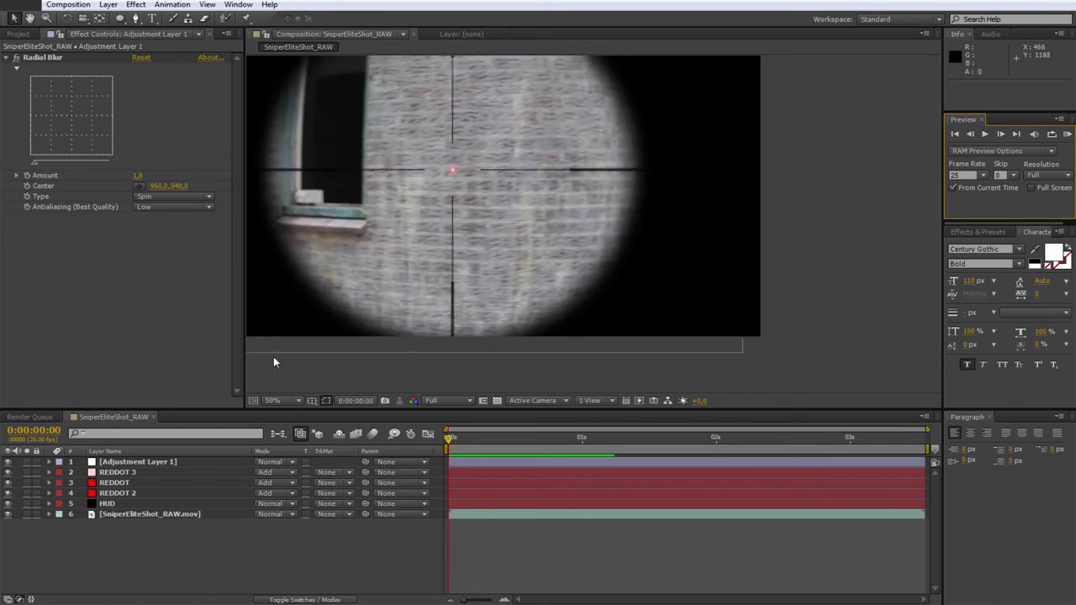
Step: Fine-tune the Radial Blur Amount to 1,9 and check the scope's bottom edge zoomed out
{"action": "left_click", "coordinate": [139, 175]}
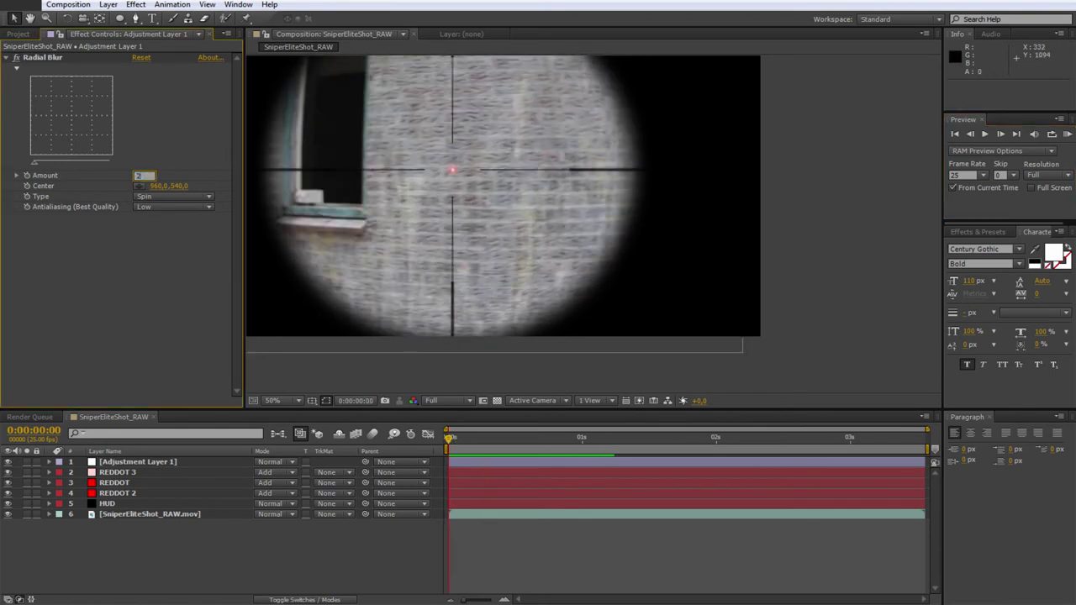
{"action": "key", "text": "Return"}
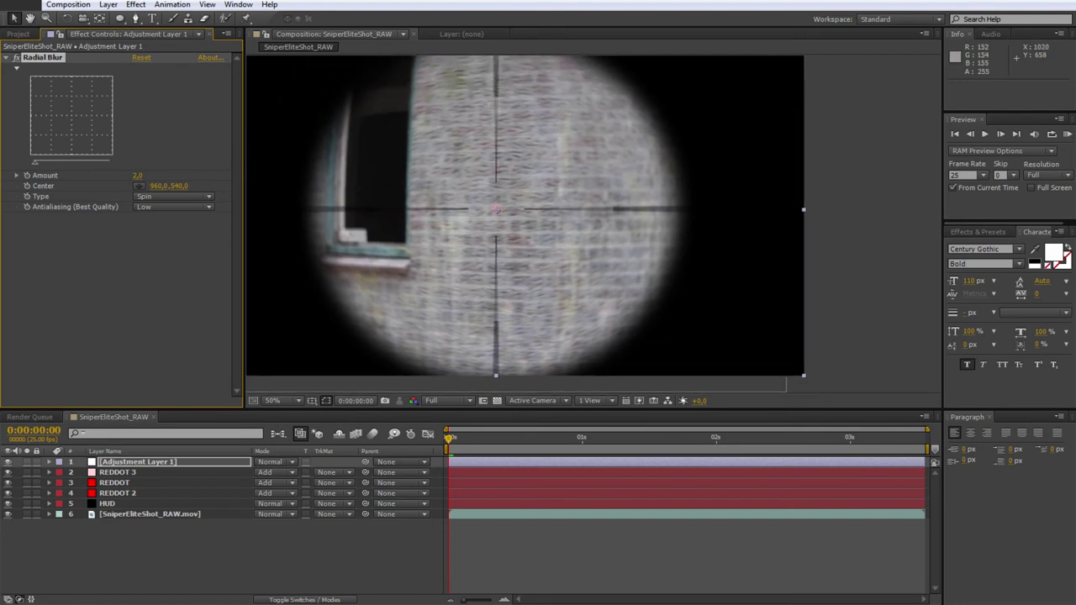
{"action": "scroll", "coordinate": [472, 206], "scroll_direction": "up", "scroll_amount": 2}
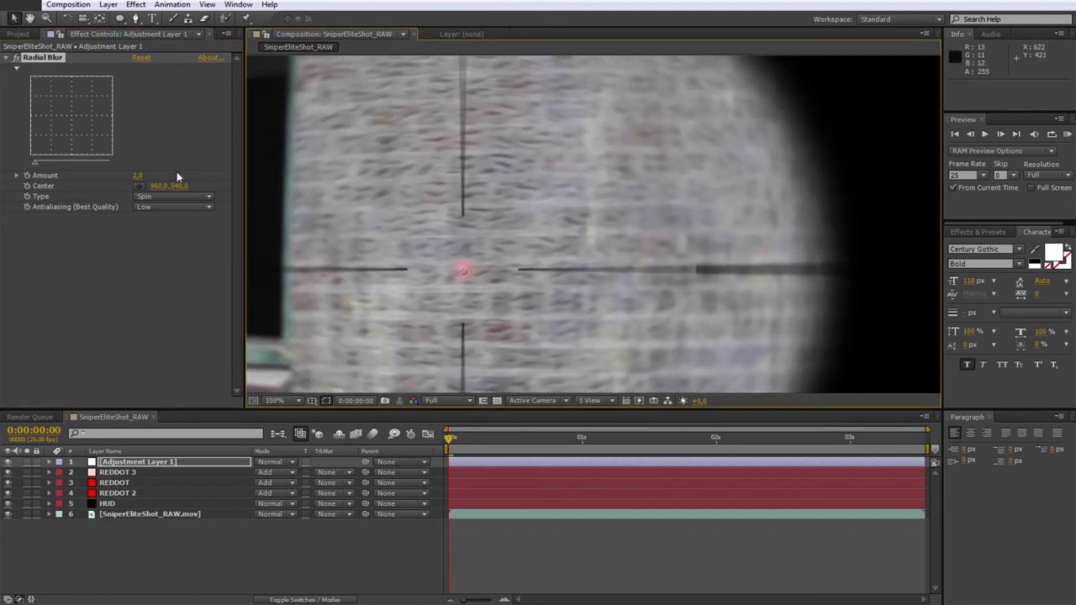
{"action": "left_click", "coordinate": [139, 175]}
{"action": "type", "text": "1,"}
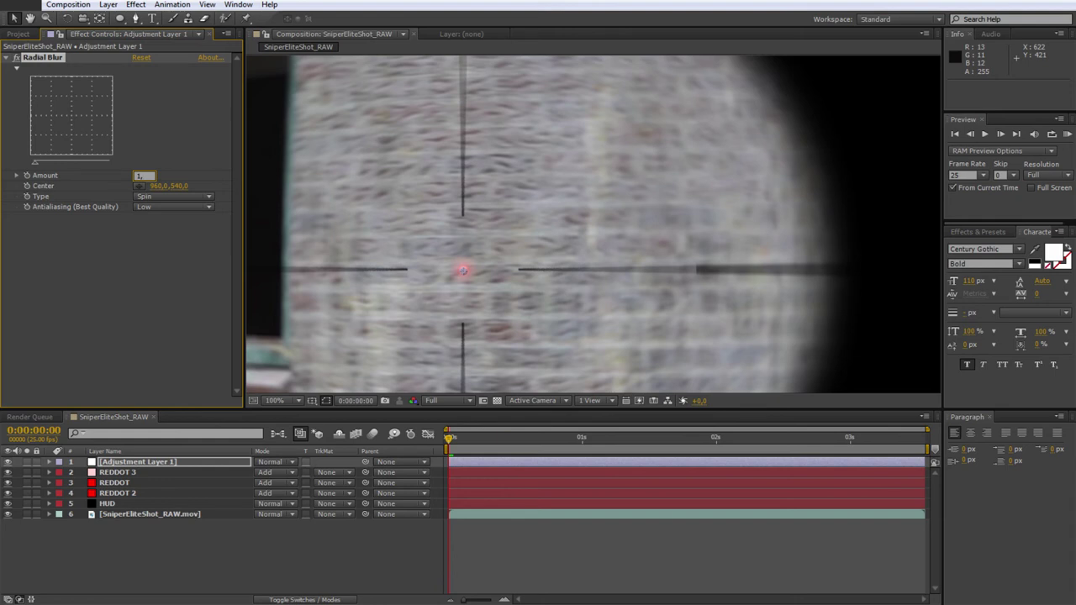
{"action": "type", "text": "9"}
{"action": "key", "text": "Return"}
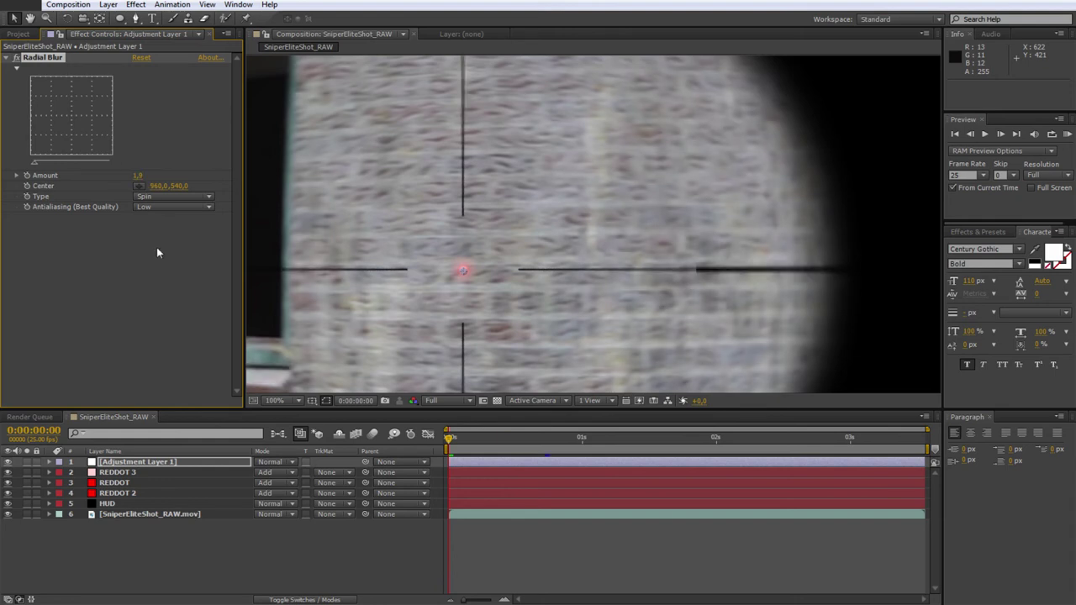
{"action": "left_click_drag", "start_coordinate": [514, 250], "coordinate": [639, 210]}
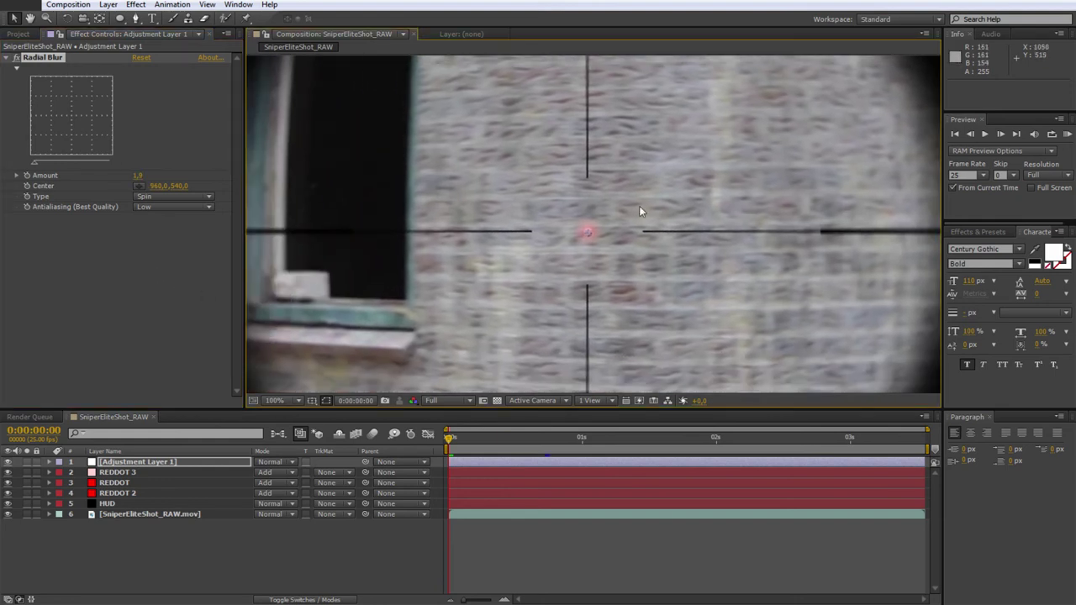
{"action": "left_click_drag", "start_coordinate": [560, 205], "coordinate": [647, 317]}
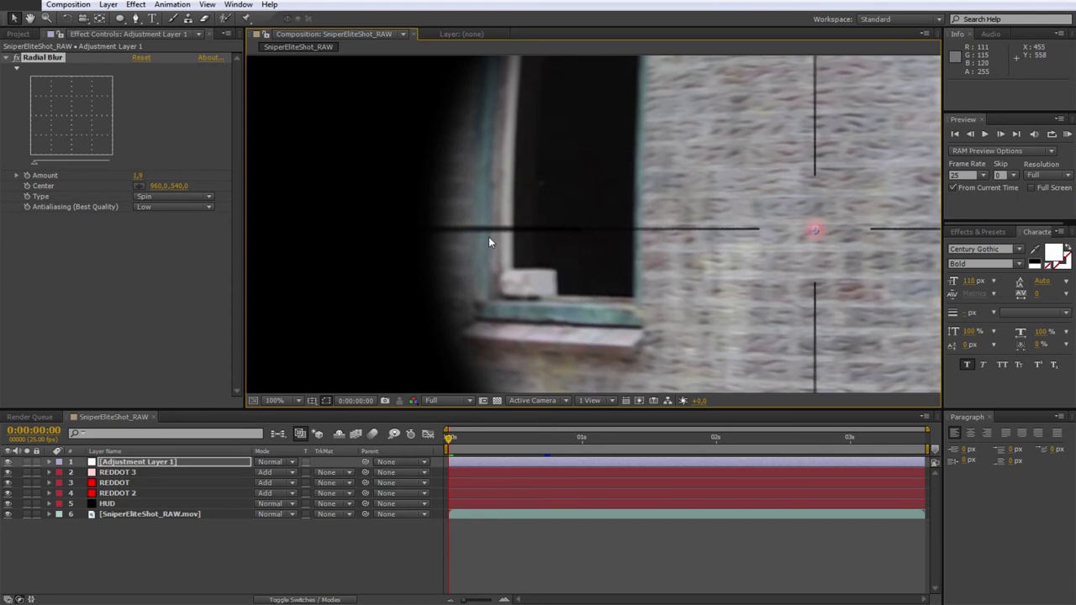
{"action": "left_click_drag", "start_coordinate": [801, 352], "coordinate": [709, 87]}
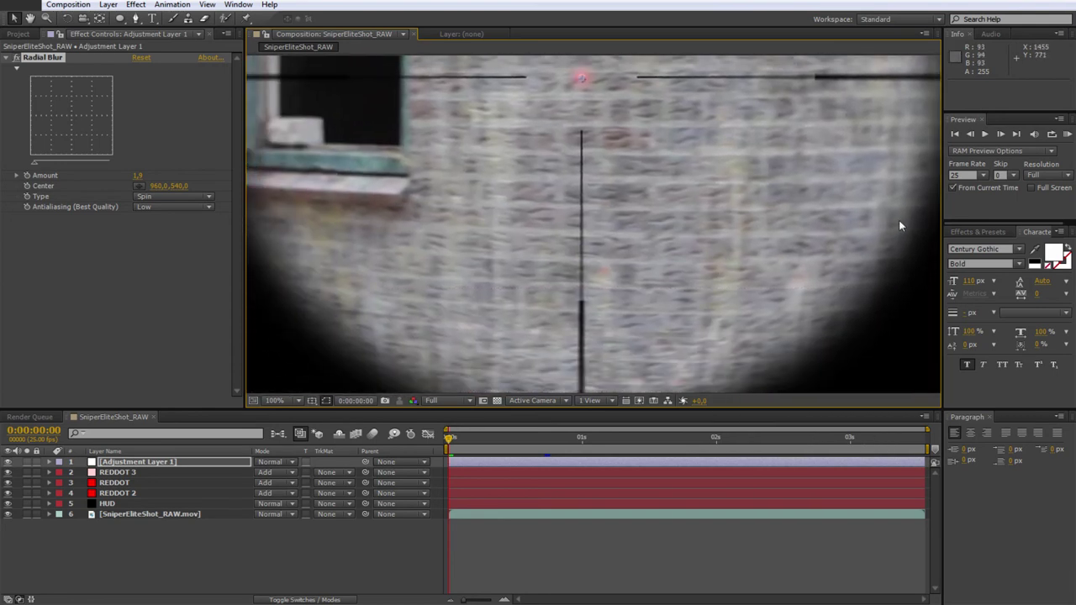
{"action": "key", "text": "comma"}
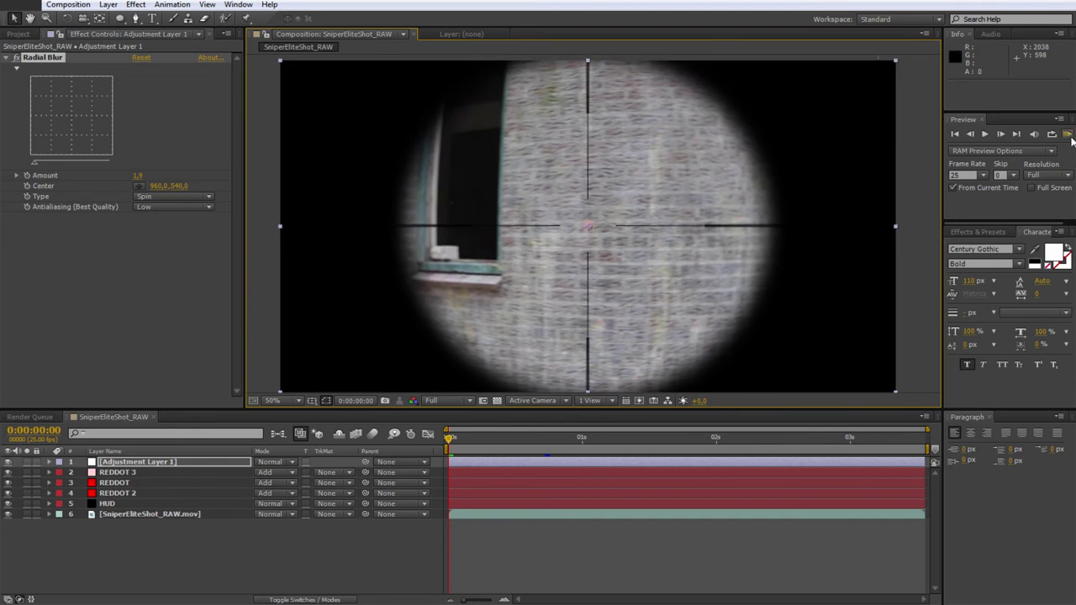
Step: Preview the spin-blurred composition, stop playback, and bring up the Project panel
{"action": "left_click", "coordinate": [1068, 135]}
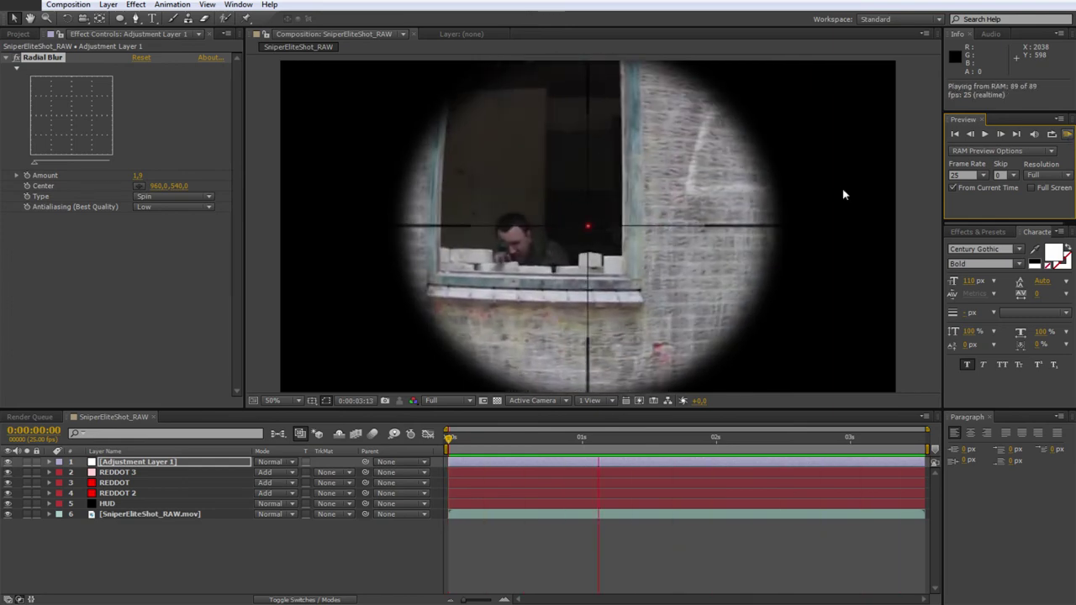
{"action": "left_click", "coordinate": [97, 269]}
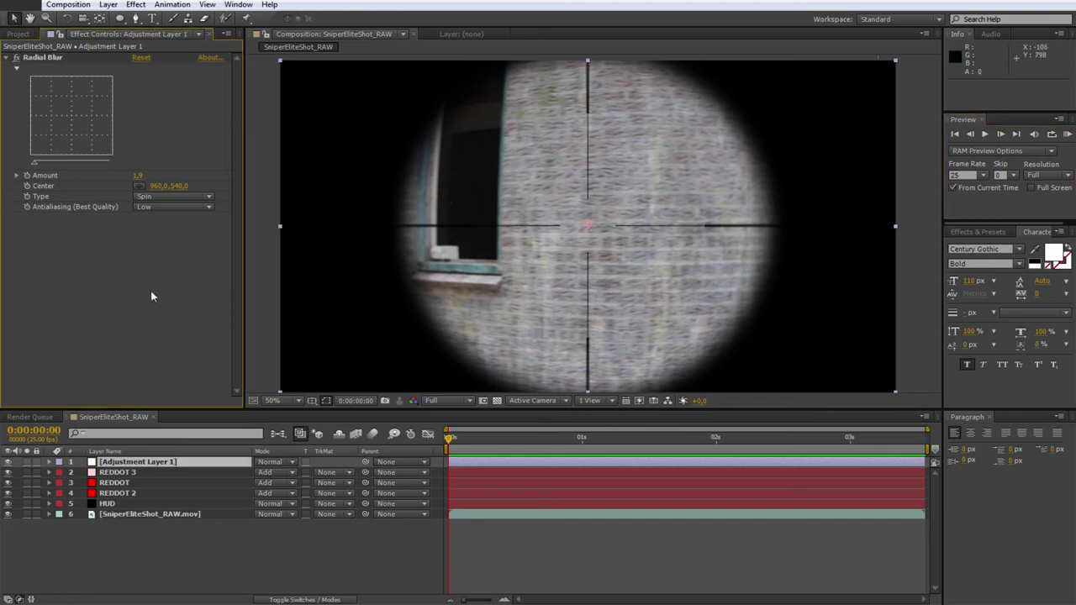
{"action": "left_click", "coordinate": [22, 36]}
Step: Import GLASS.png and place it in the timeline just below the HUD layer
{"action": "double_click", "coordinate": [99, 246]}
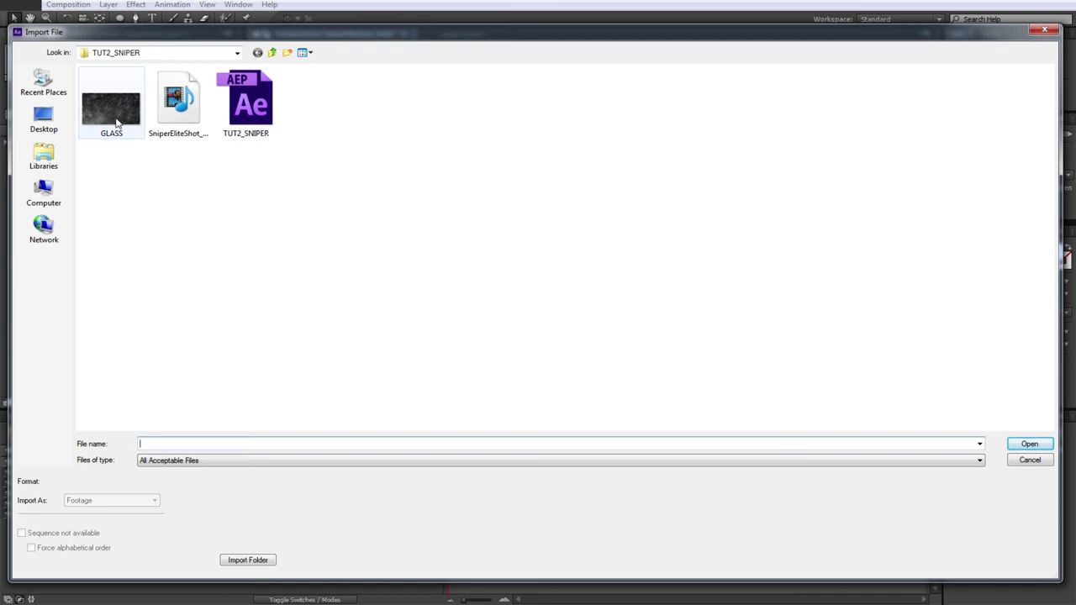
{"action": "double_click", "coordinate": [124, 140]}
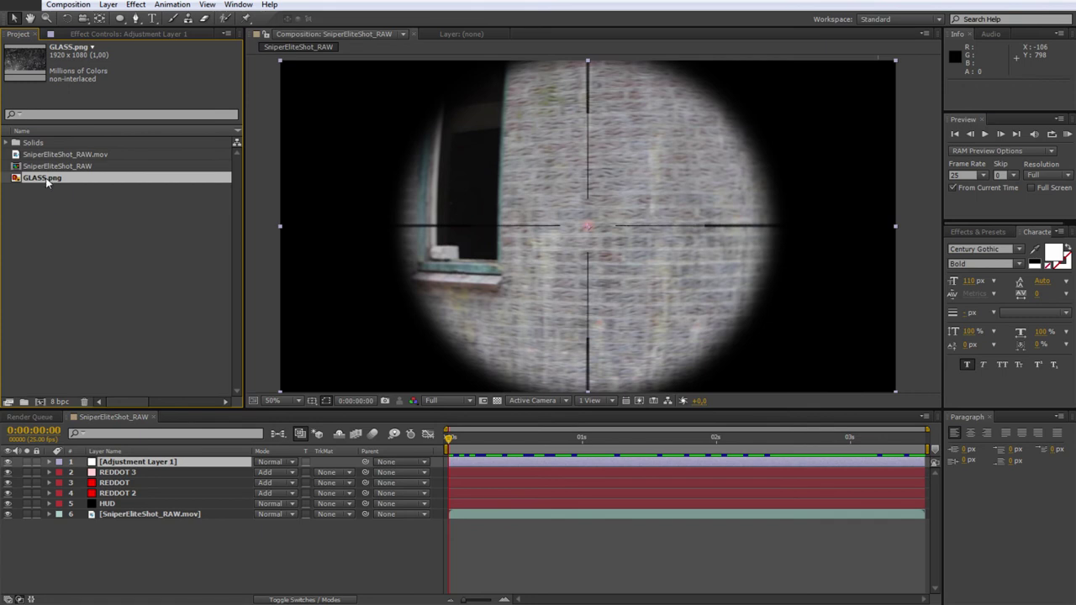
{"action": "left_click_drag", "start_coordinate": [45, 178], "coordinate": [152, 512]}
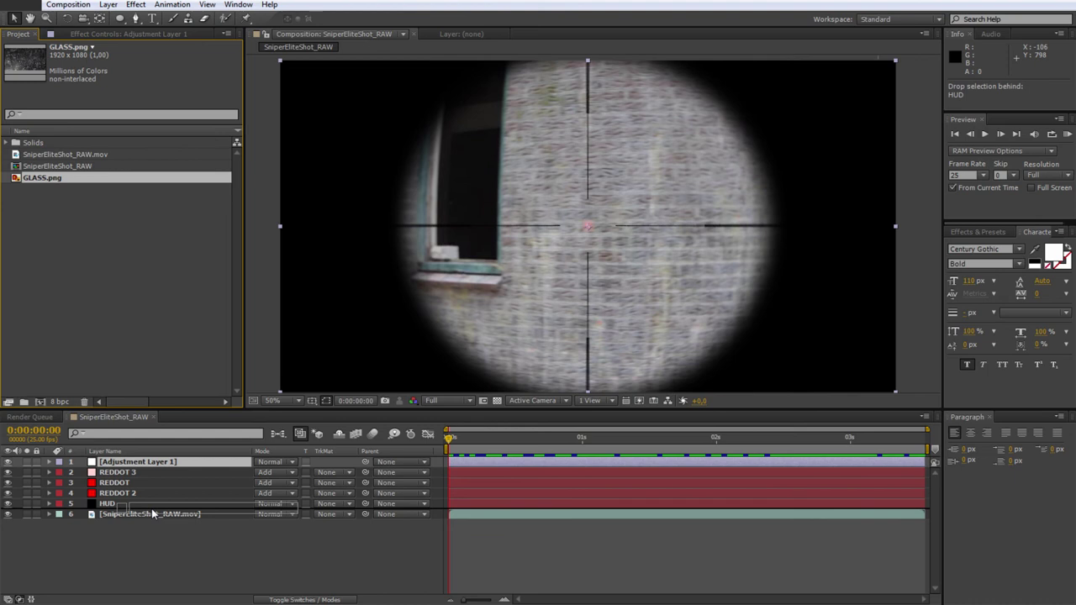
{"action": "left_click_drag", "start_coordinate": [151, 509], "coordinate": [151, 509]}
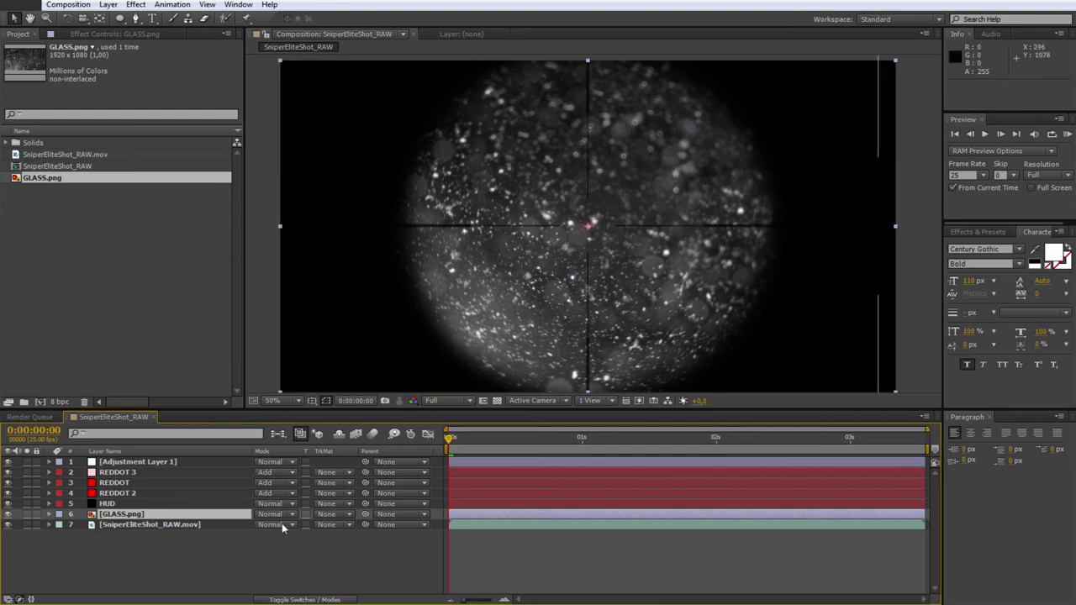
Step: Set GLASS.png to Add blending mode and scale it to 110%
{"action": "left_click", "coordinate": [293, 520]}
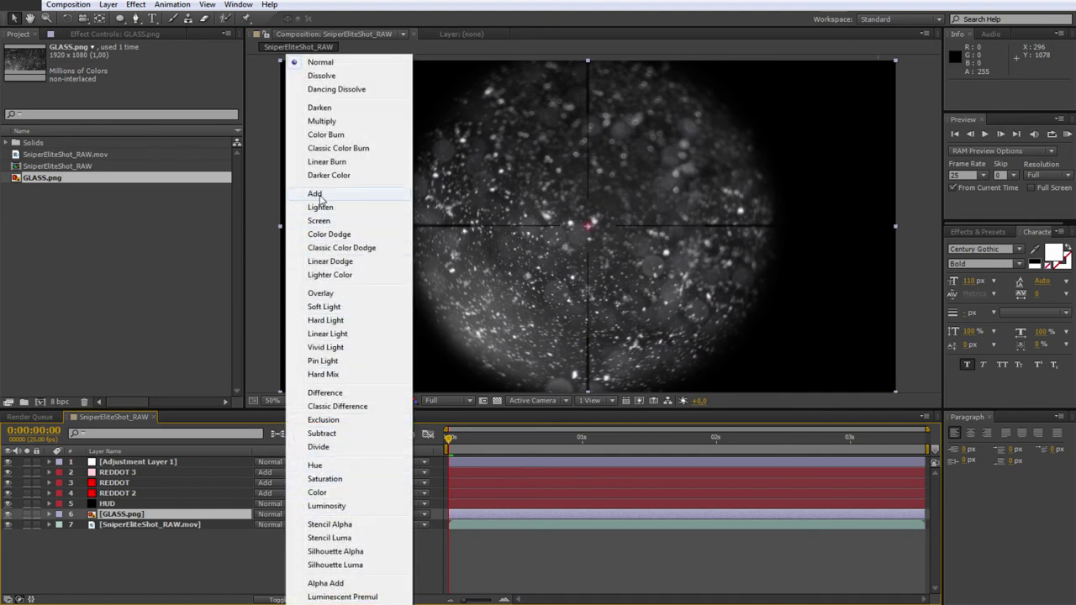
{"action": "left_click", "coordinate": [314, 194]}
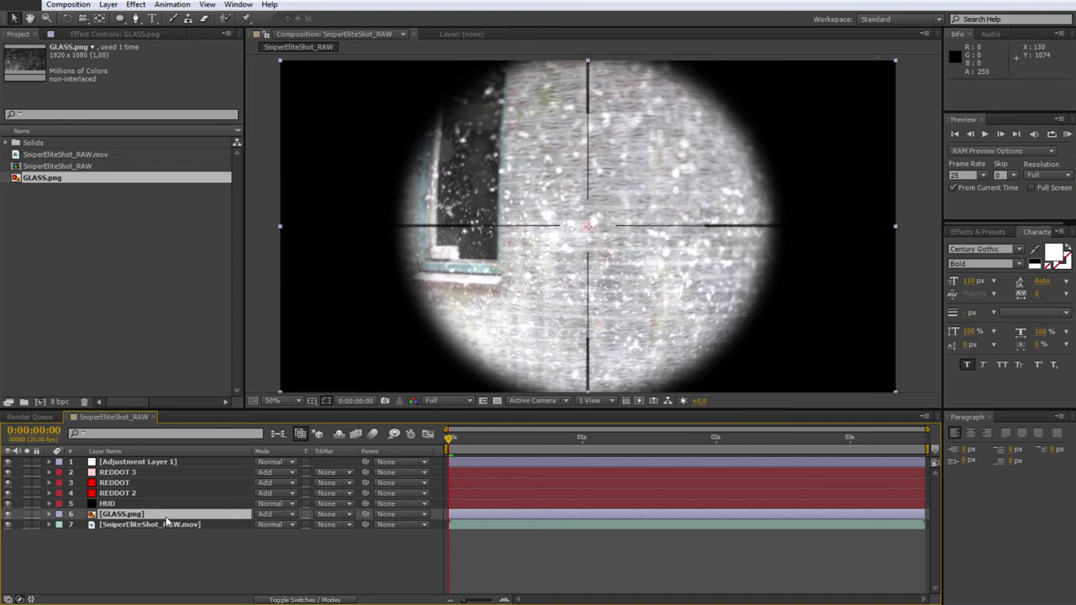
{"action": "key", "text": "s"}
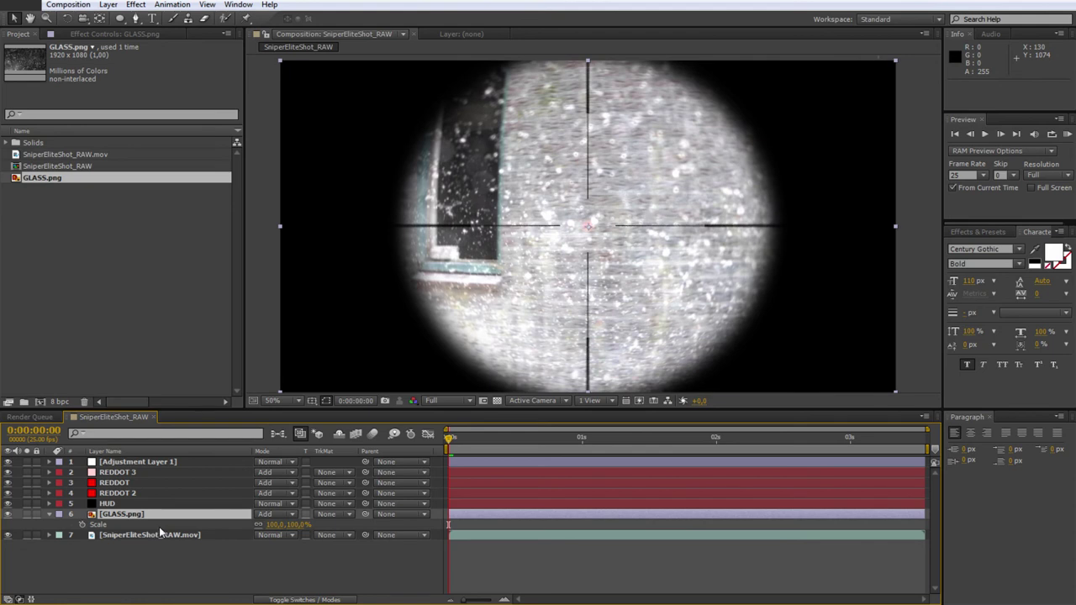
{"action": "left_click", "coordinate": [274, 525]}
{"action": "type", "text": "10"}
{"action": "key", "text": "Return"}
{"action": "left_click", "coordinate": [140, 538]}
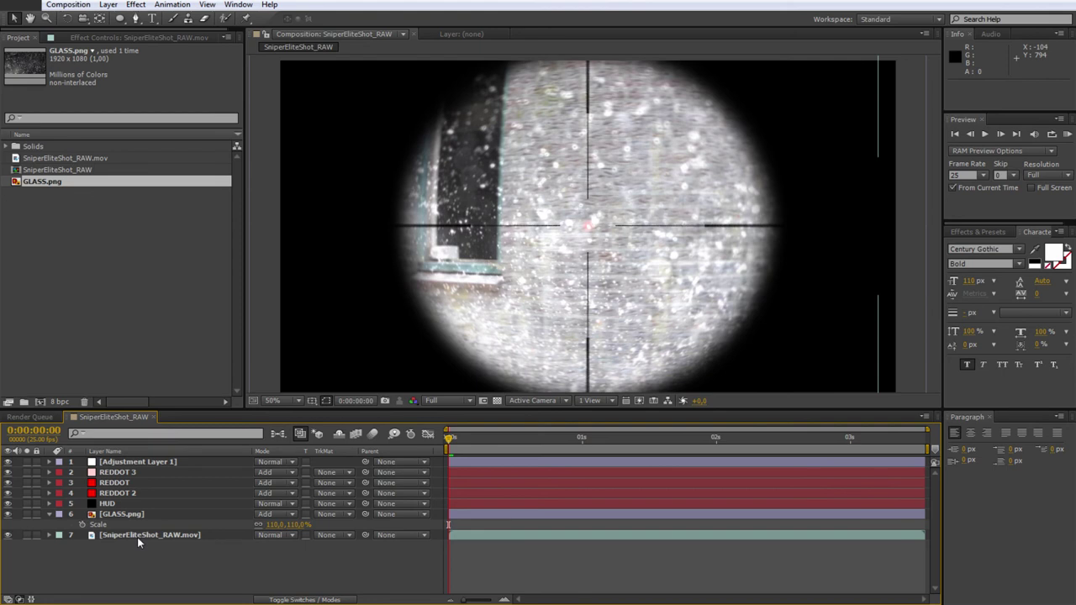
Step: Copy the footage's Bulge effect and paste it onto GLASS.png
{"action": "left_click", "coordinate": [137, 537]}
{"action": "left_click", "coordinate": [108, 39]}
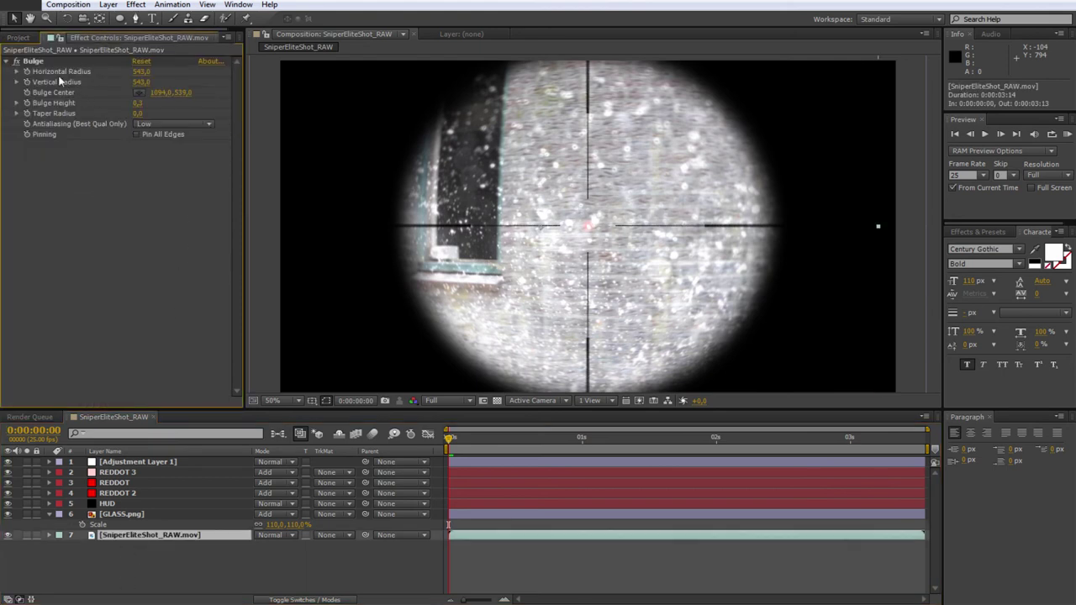
{"action": "left_click", "coordinate": [32, 62]}
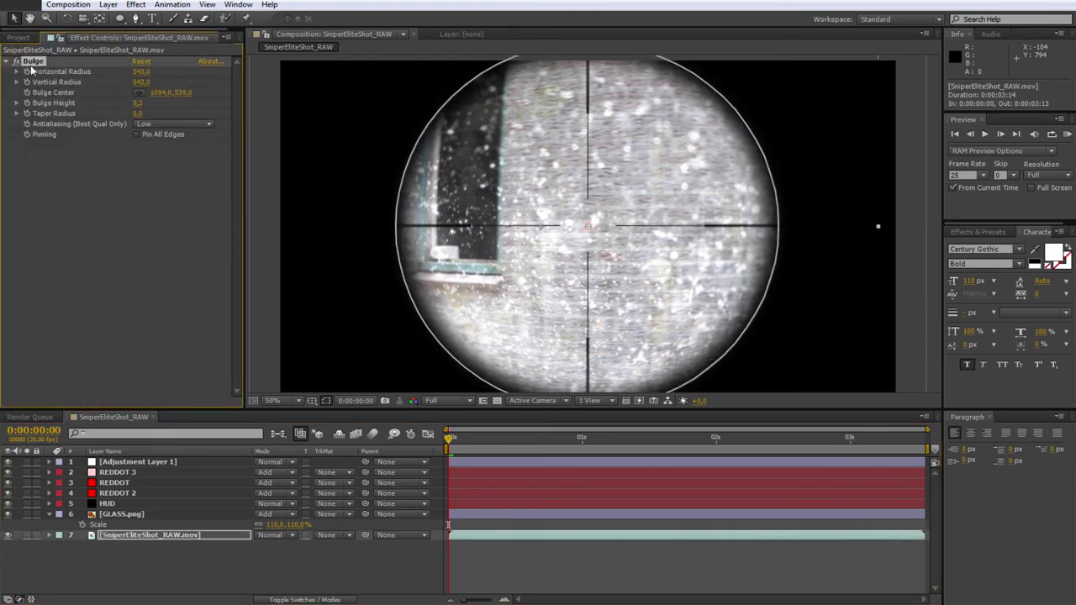
{"action": "left_click", "coordinate": [130, 513]}
{"action": "left_click", "coordinate": [85, 168]}
{"action": "key", "text": "ctrl+alt+shift+e"}
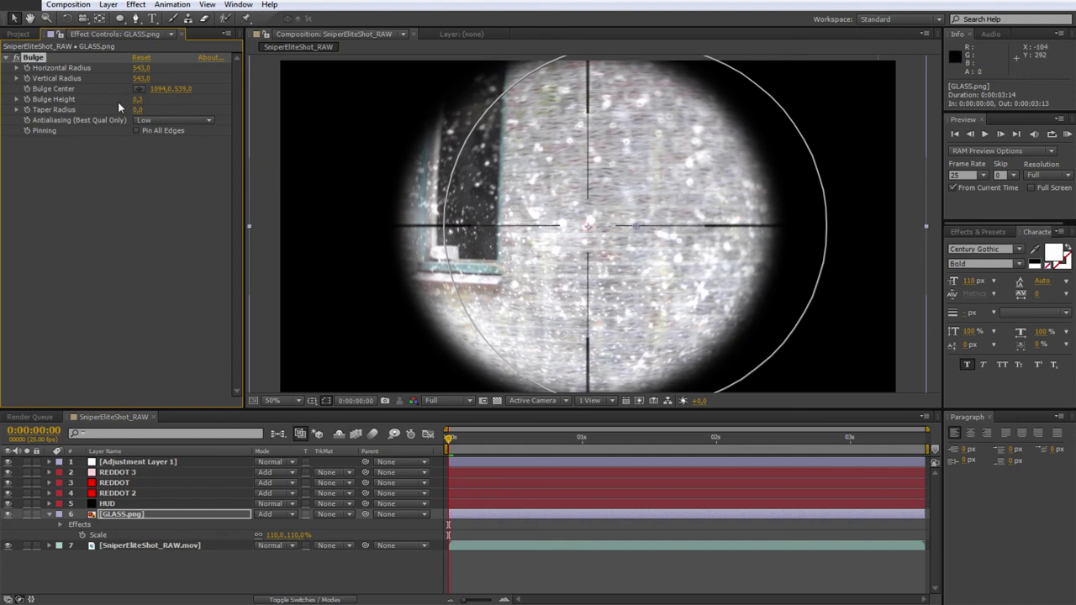
Step: Set the glass Bulge Center X to 960, keeping Y at 539
{"action": "left_click_drag", "start_coordinate": [160, 88], "coordinate": [155, 182]}
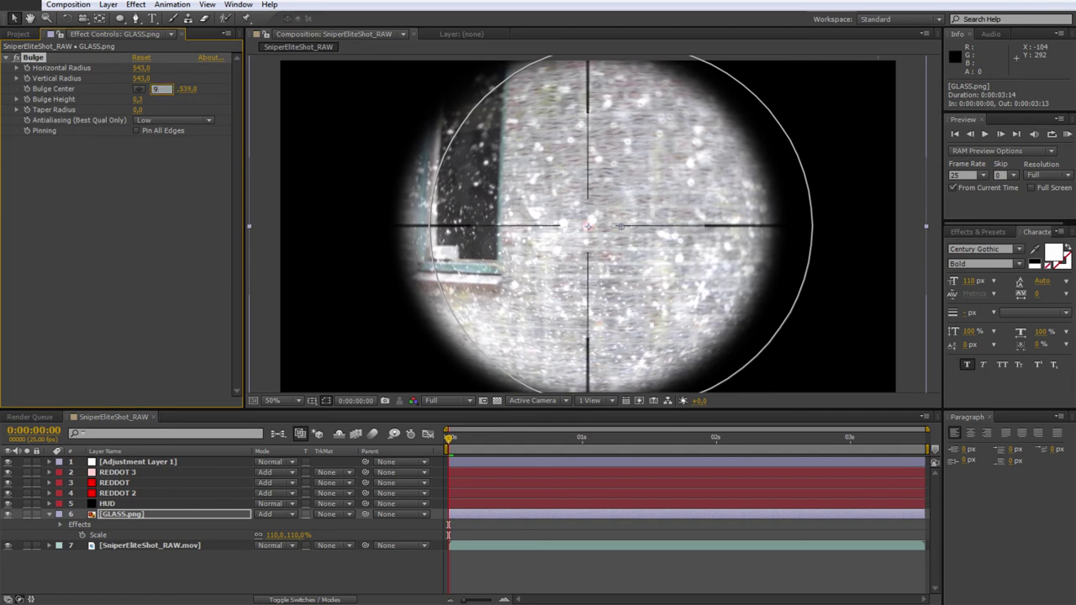
{"action": "type", "text": "60"}
{"action": "key", "text": "Return"}
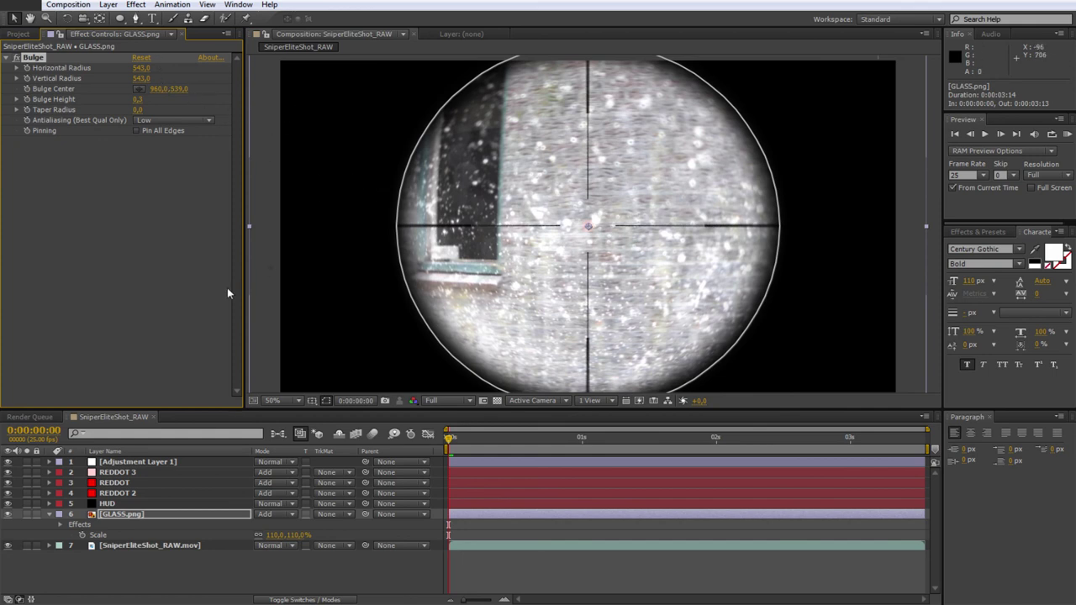
{"action": "left_click", "coordinate": [126, 520]}
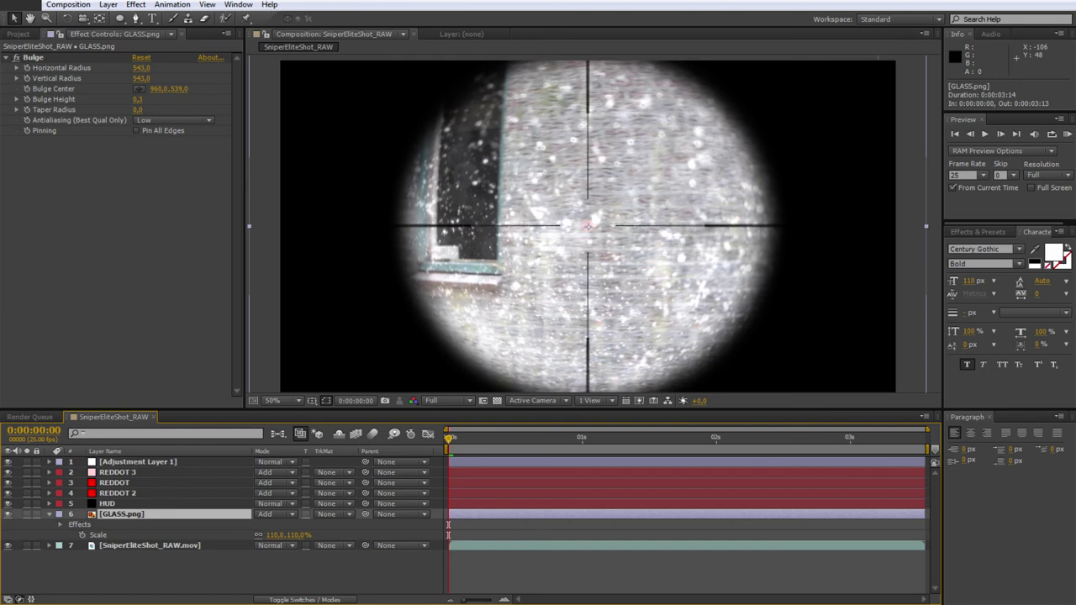
Step: Draw a closed wavy RotoBezier mask on GLASS.png around the scope centre
{"action": "left_click", "coordinate": [136, 18]}
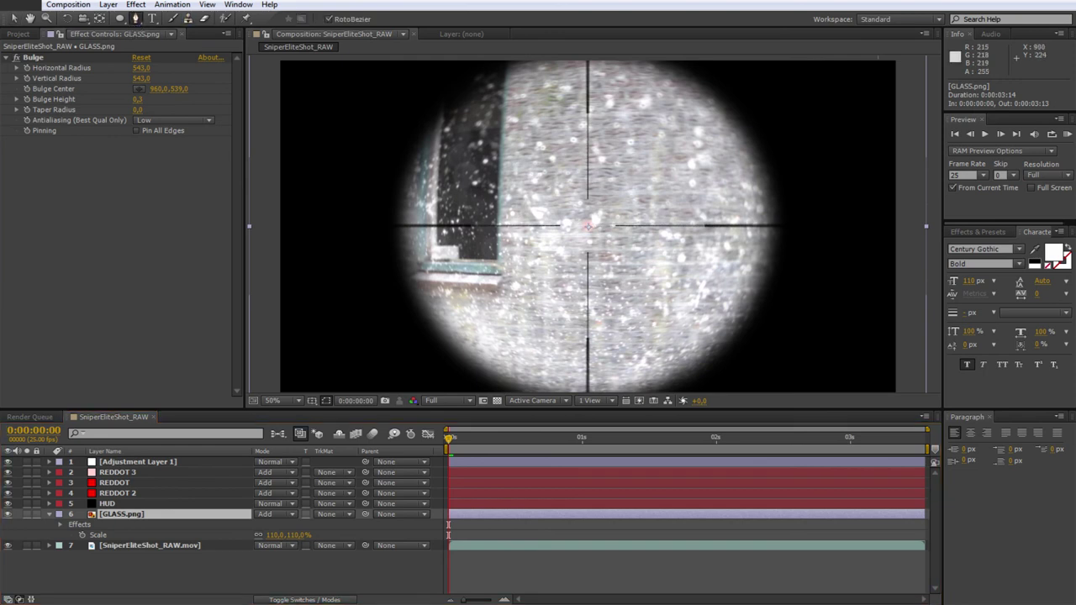
{"action": "left_click", "coordinate": [621, 99]}
{"action": "left_click", "coordinate": [571, 128]}
{"action": "left_click", "coordinate": [535, 107]}
{"action": "left_click", "coordinate": [486, 145]}
{"action": "left_click", "coordinate": [506, 183]}
{"action": "left_click", "coordinate": [457, 202]}
{"action": "left_click", "coordinate": [473, 249]}
{"action": "left_click", "coordinate": [486, 306]}
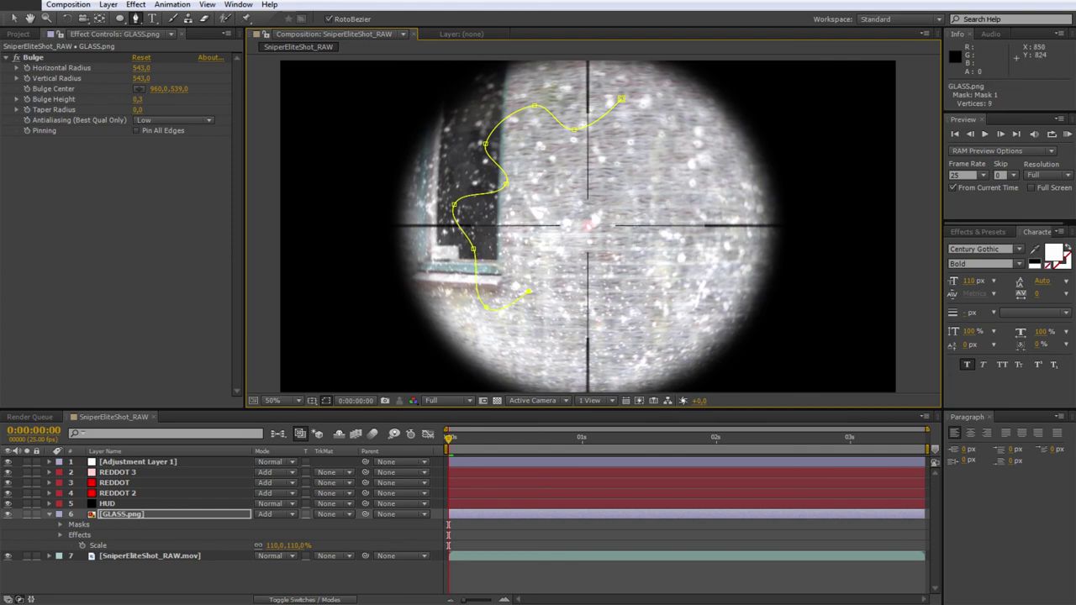
{"action": "left_click", "coordinate": [730, 176]}
{"action": "left_click", "coordinate": [659, 188]}
{"action": "left_click", "coordinate": [671, 136]}
{"action": "left_click", "coordinate": [621, 100]}
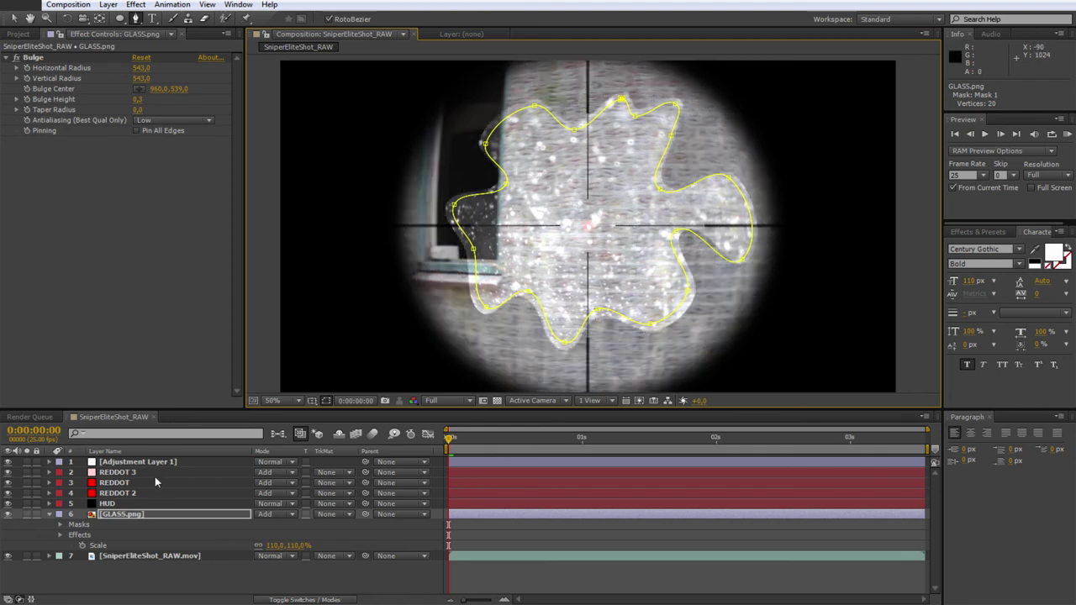
Step: Set Mask 1 to Subtract with a 200-pixel feather
{"action": "key", "text": "f"}
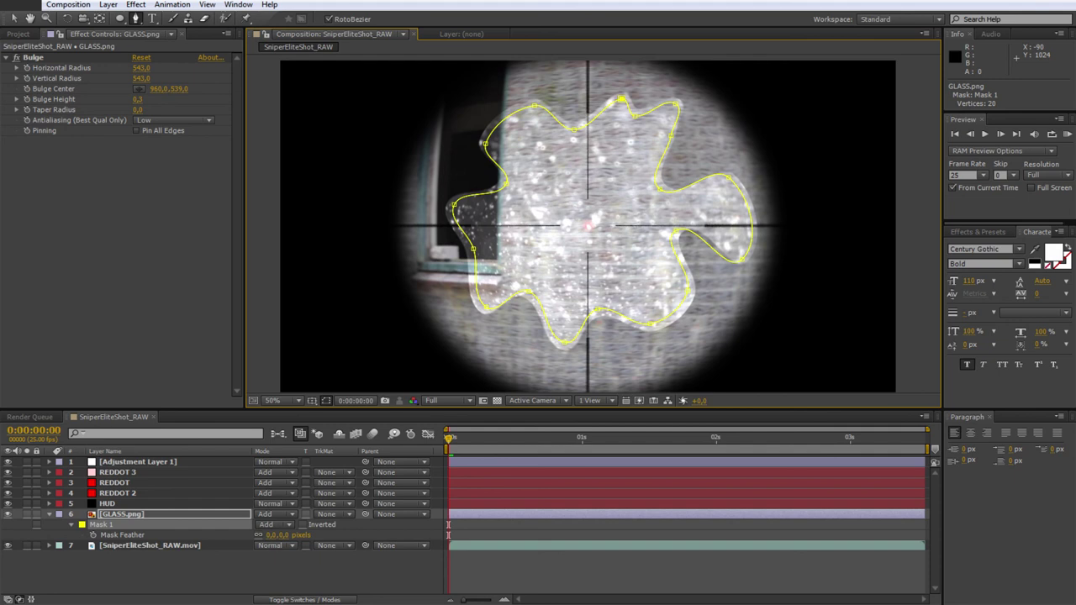
{"action": "left_click", "coordinate": [291, 524]}
{"action": "left_click", "coordinate": [299, 462]}
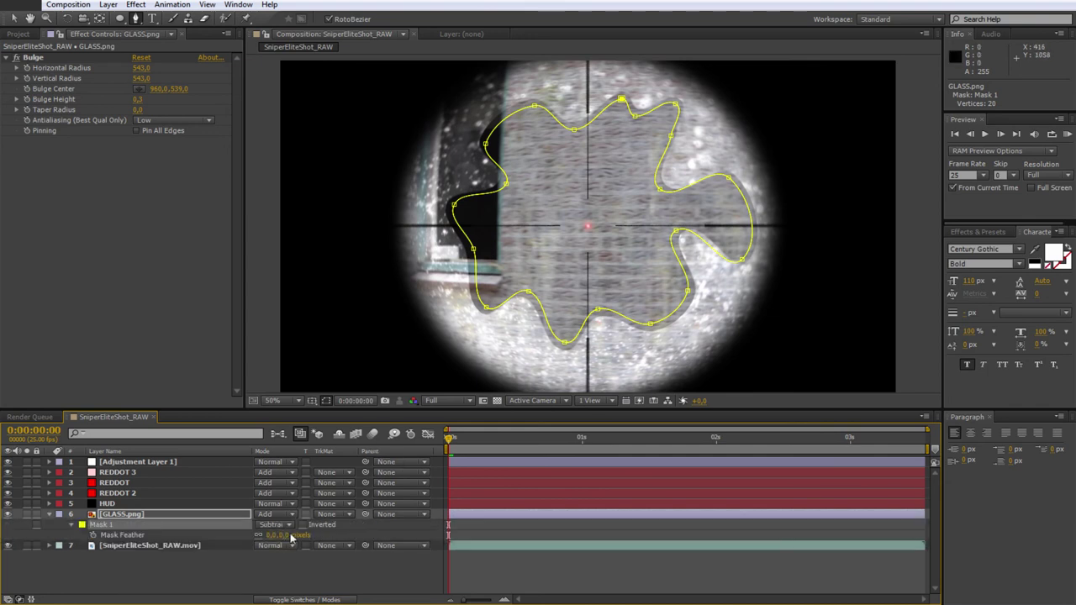
{"action": "left_click_drag", "start_coordinate": [271, 535], "coordinate": [313, 534]}
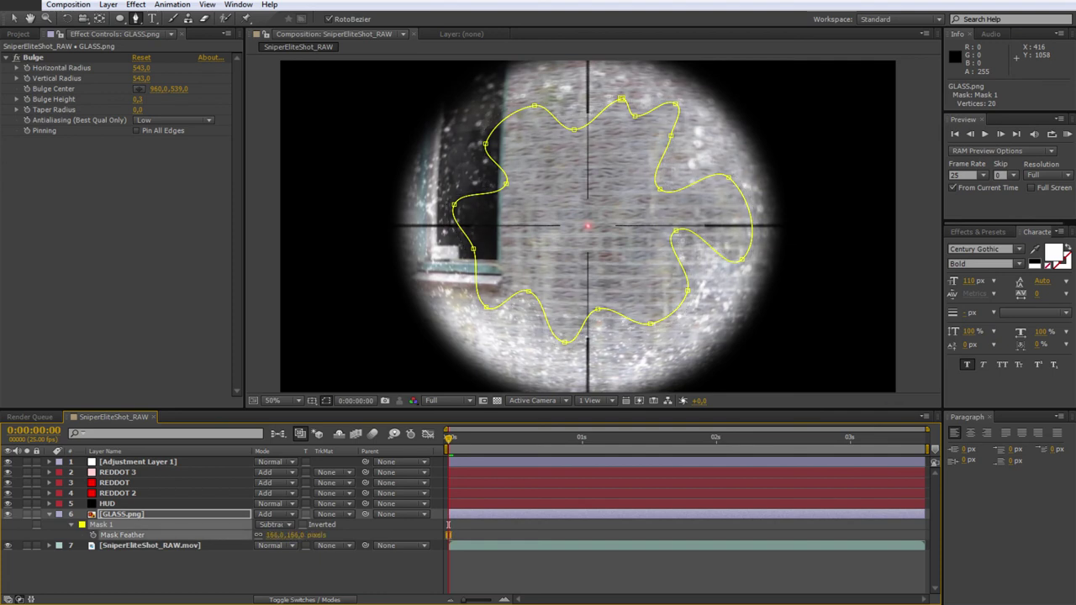
{"action": "left_click", "coordinate": [274, 535]}
{"action": "type", "text": "00"}
{"action": "key", "text": "Return"}
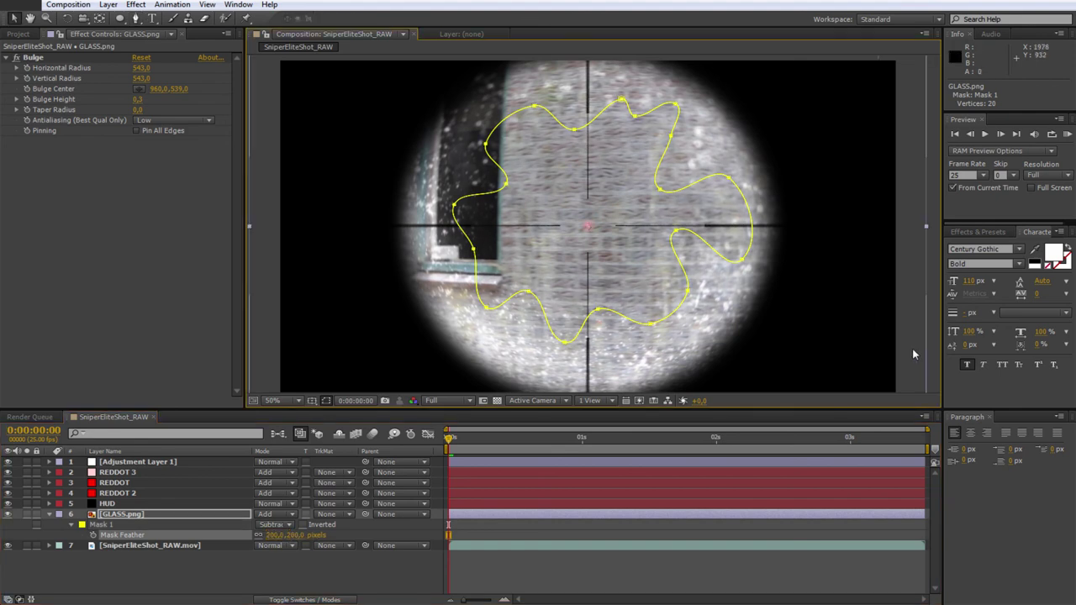
Step: Check the masked glass, then lower GLASS.png's Opacity below 50%
{"action": "key", "text": "comma"}
{"action": "left_click", "coordinate": [790, 342]}
{"action": "key", "text": "period"}
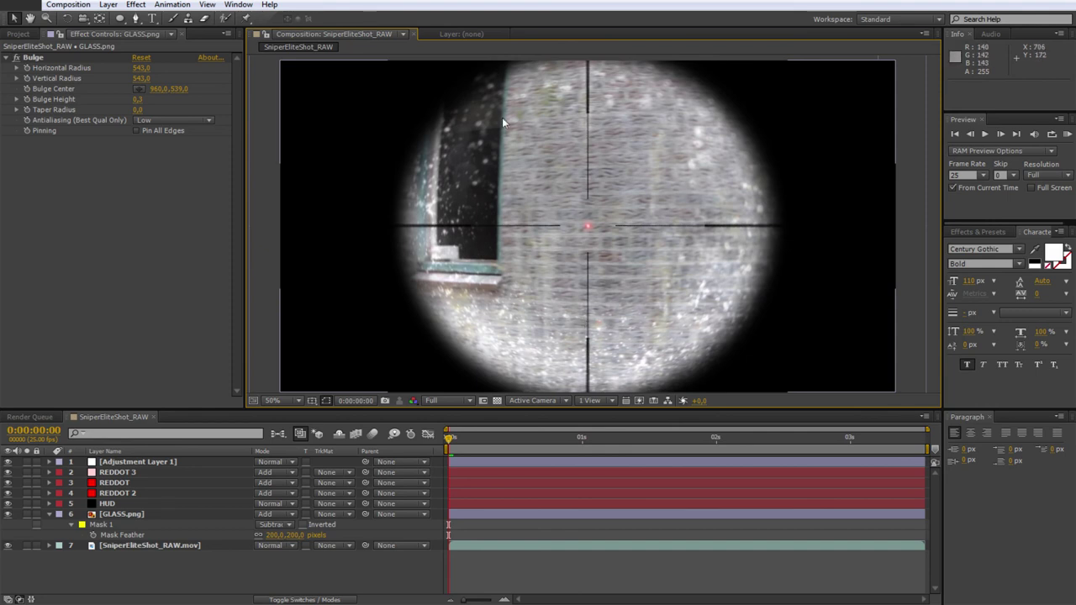
{"action": "left_click", "coordinate": [122, 514]}
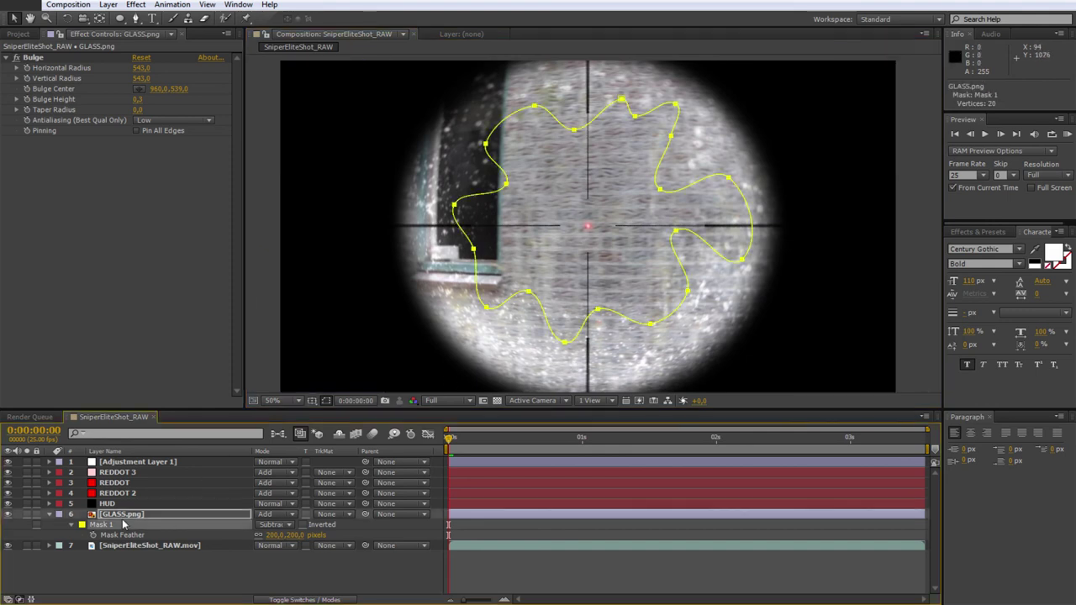
{"action": "left_click", "coordinate": [113, 504]}
{"action": "left_click", "coordinate": [114, 514]}
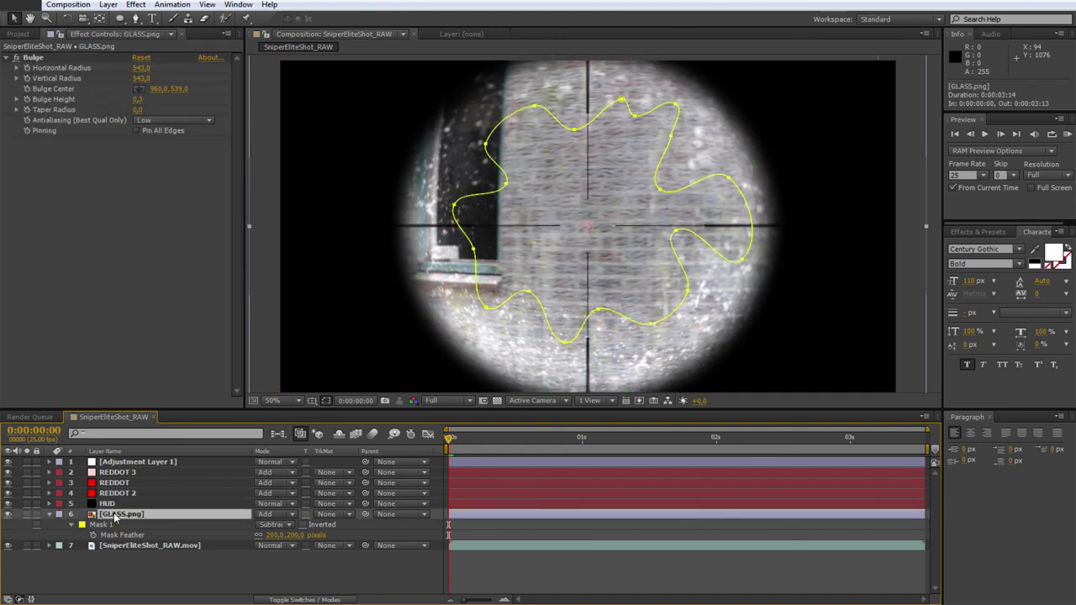
{"action": "key", "text": "t"}
{"action": "left_click_drag", "start_coordinate": [263, 525], "coordinate": [207, 525]}
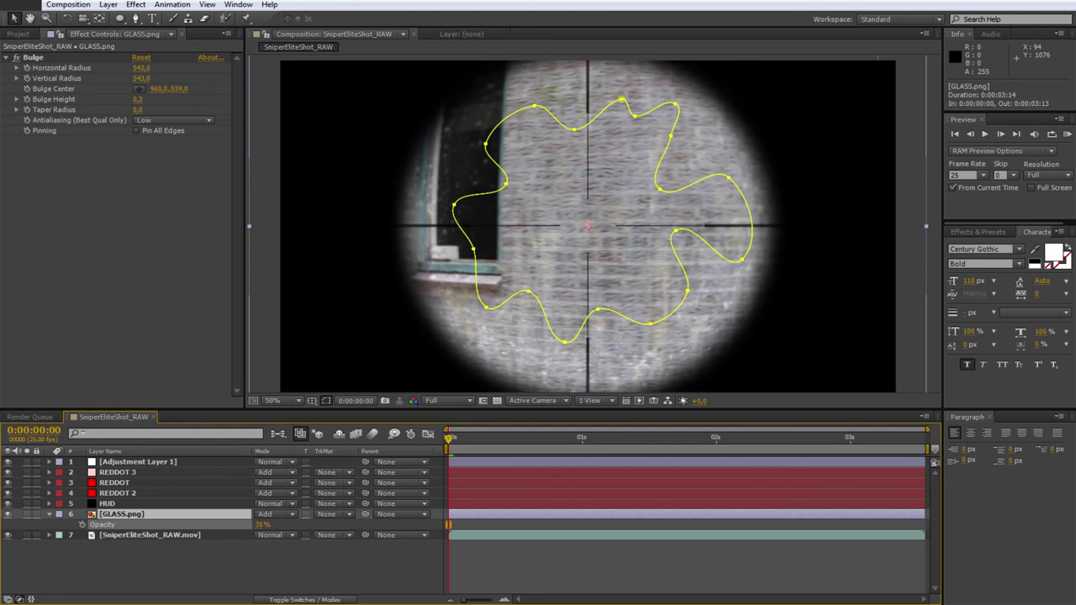
Step: Set GLASS.png's Opacity to exactly 50% and preview the finished scope effect
{"action": "left_click", "coordinate": [265, 525]}
{"action": "type", "text": "50"}
{"action": "key", "text": "Return"}
{"action": "left_click", "coordinate": [334, 559]}
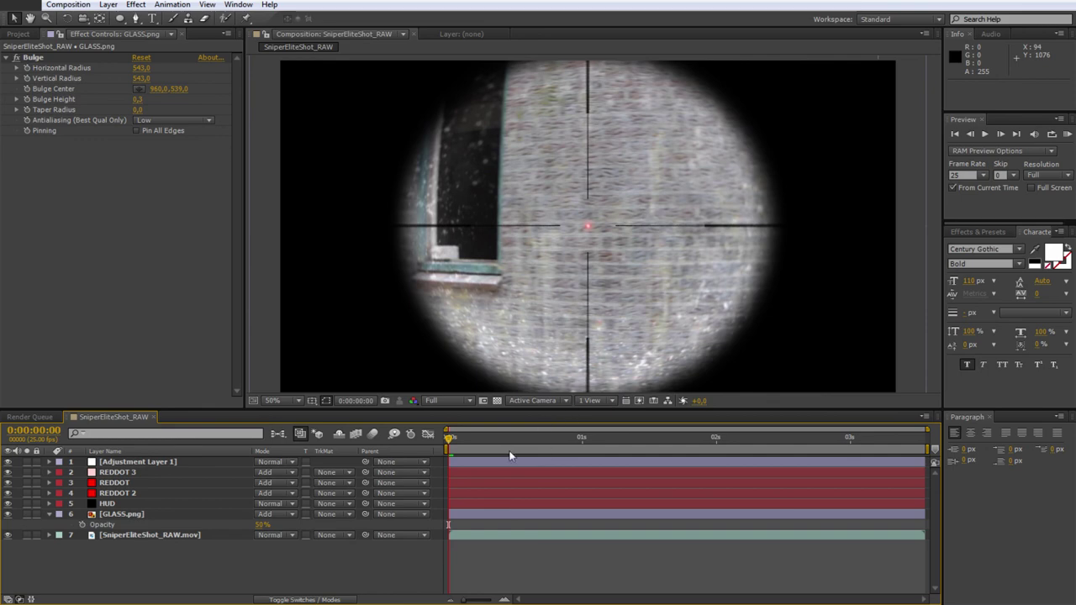
{"action": "left_click", "coordinate": [1068, 134]}
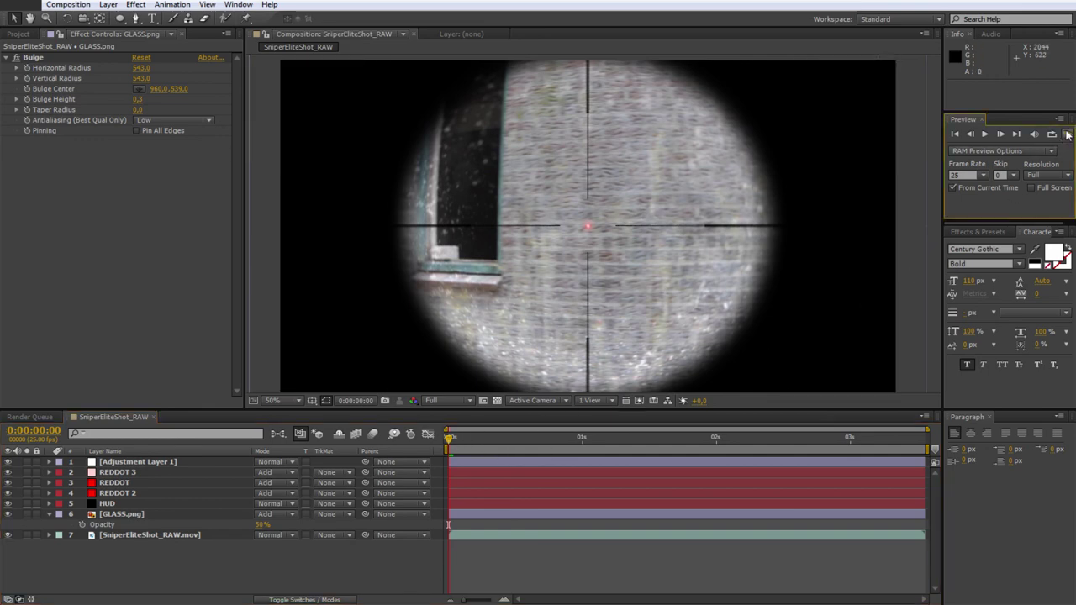